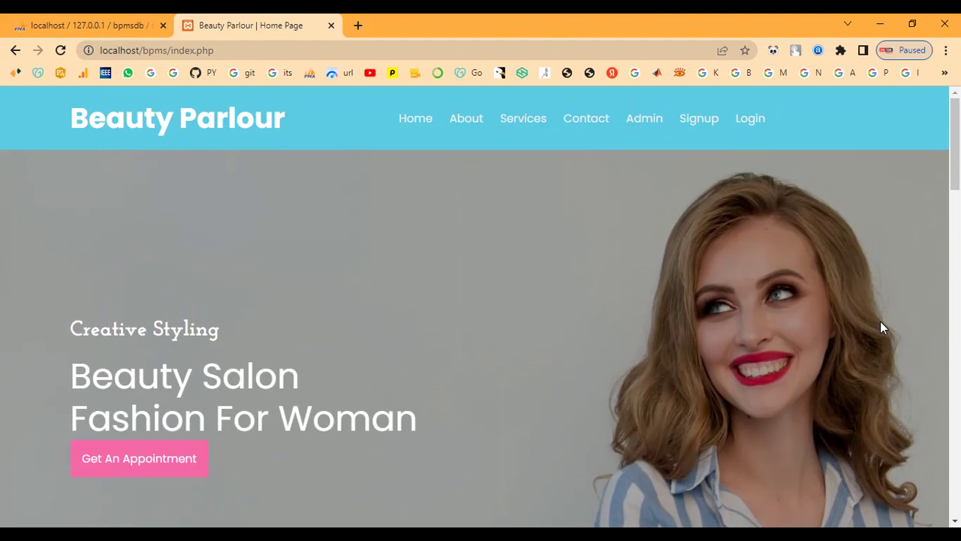
Read through the About Us page.
click(465, 119)
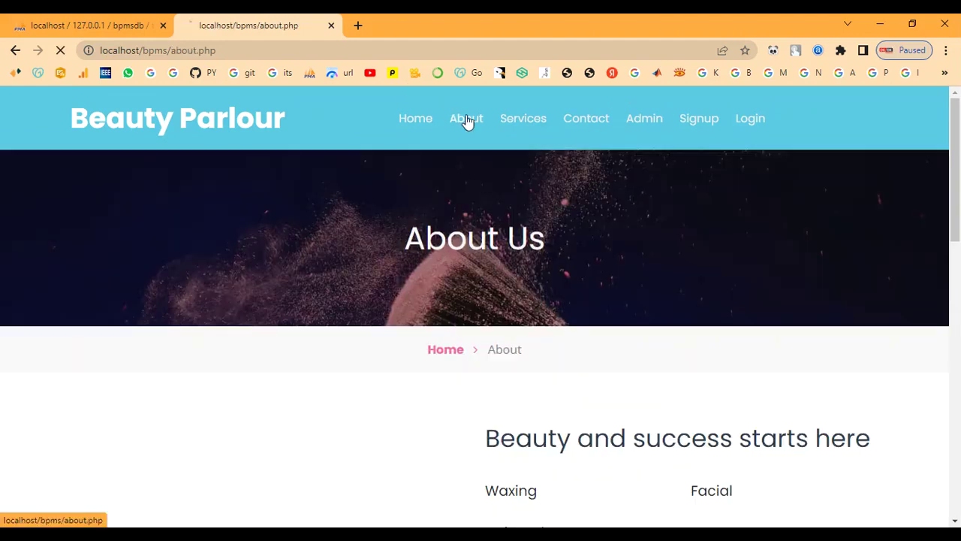
scroll(613, 267, down, 3)
scroll(613, 271, down, 6)
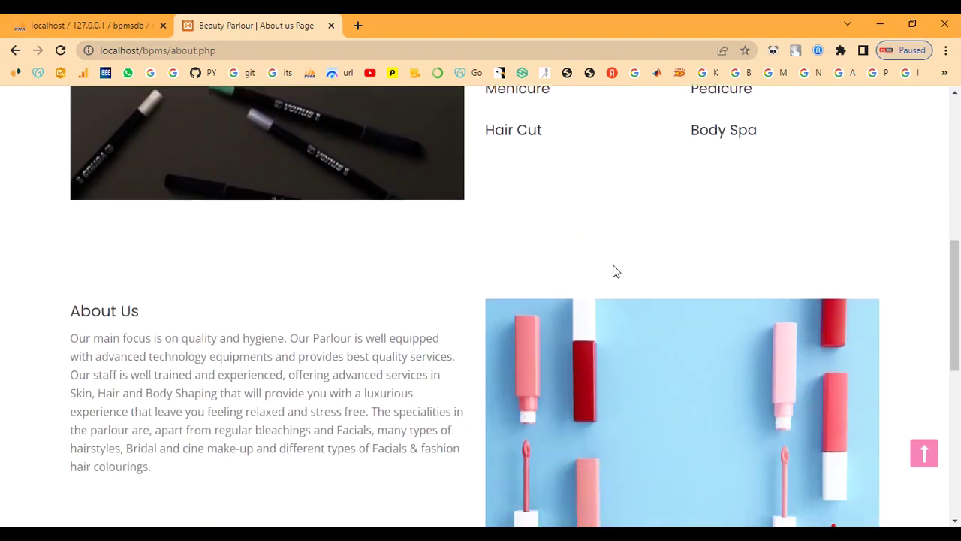
scroll(613, 270, down, 4)
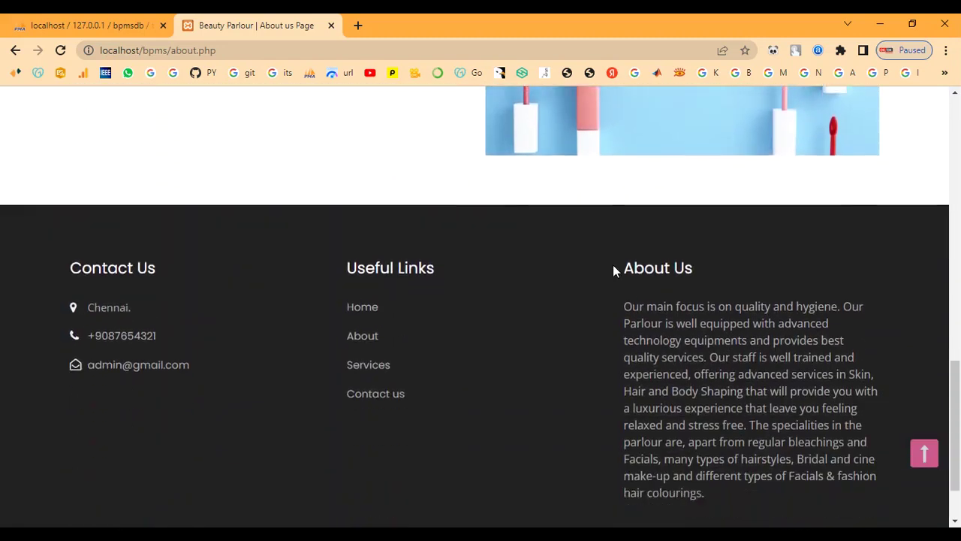
scroll(613, 267, up, 13)
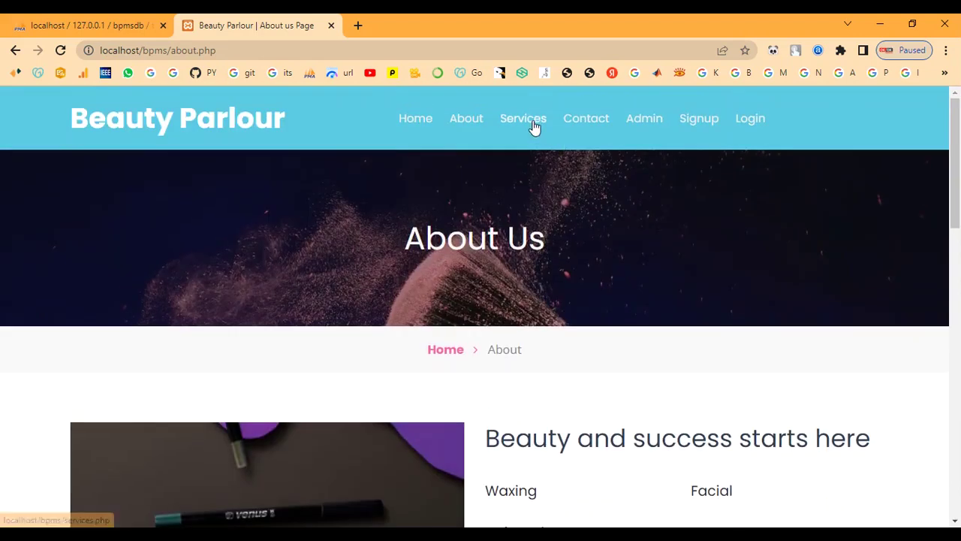
Scroll through the parlour service cards on the Services page.
click(531, 122)
scroll(649, 257, down, 4)
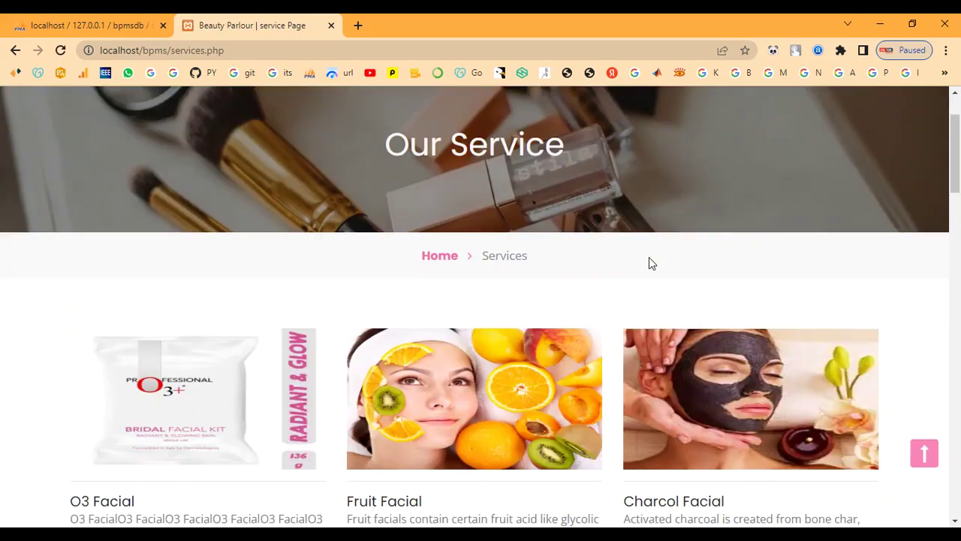
scroll(649, 257, down, 3)
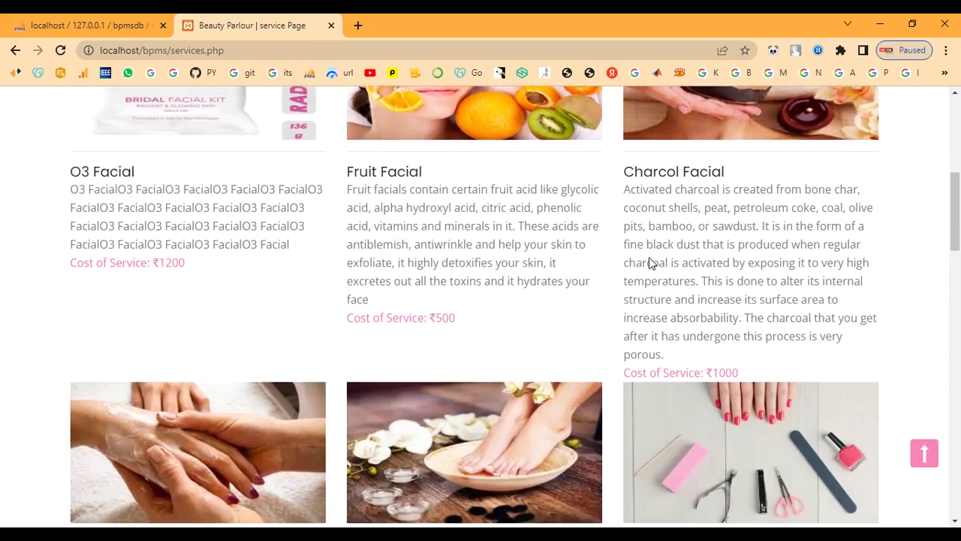
scroll(649, 262, down, 1)
scroll(649, 257, down, 1)
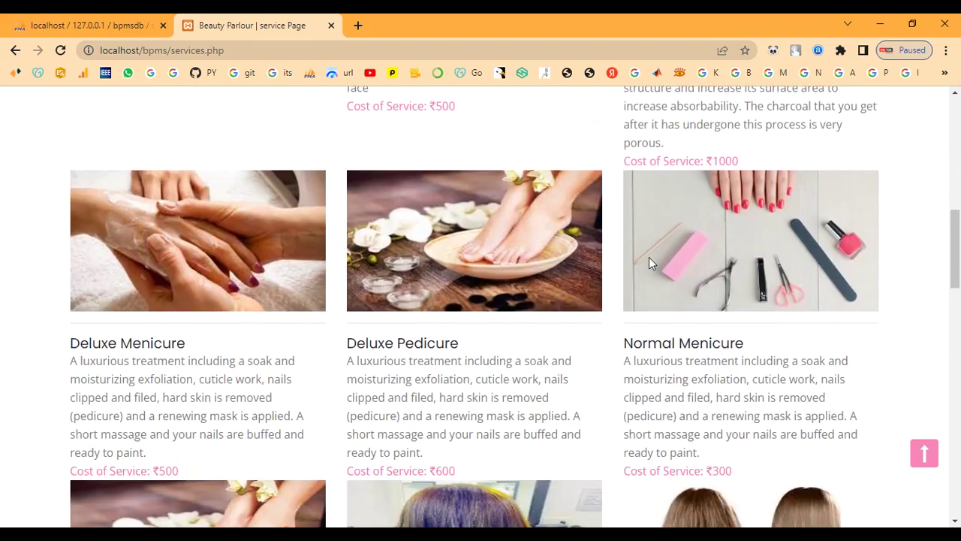
scroll(649, 256, down, 4)
scroll(649, 257, down, 6)
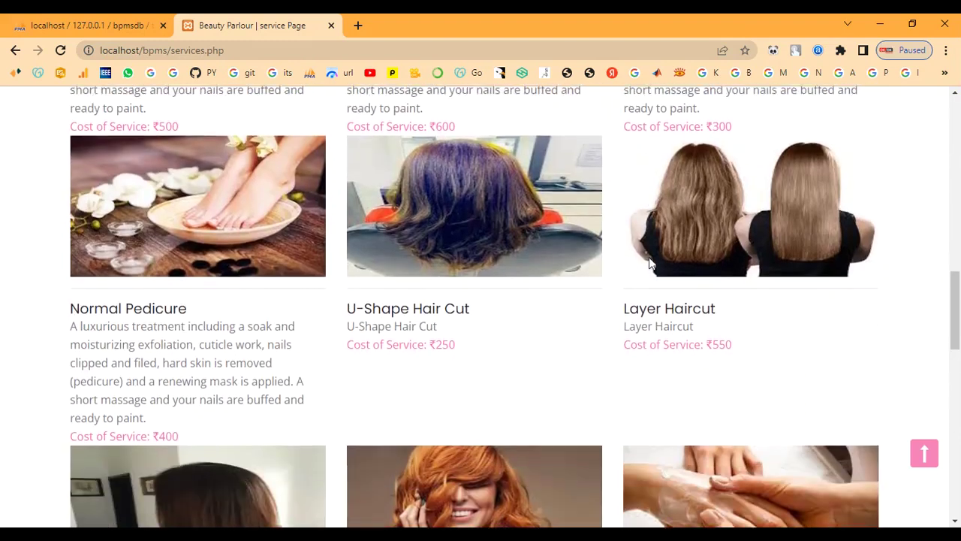
scroll(649, 257, down, 4)
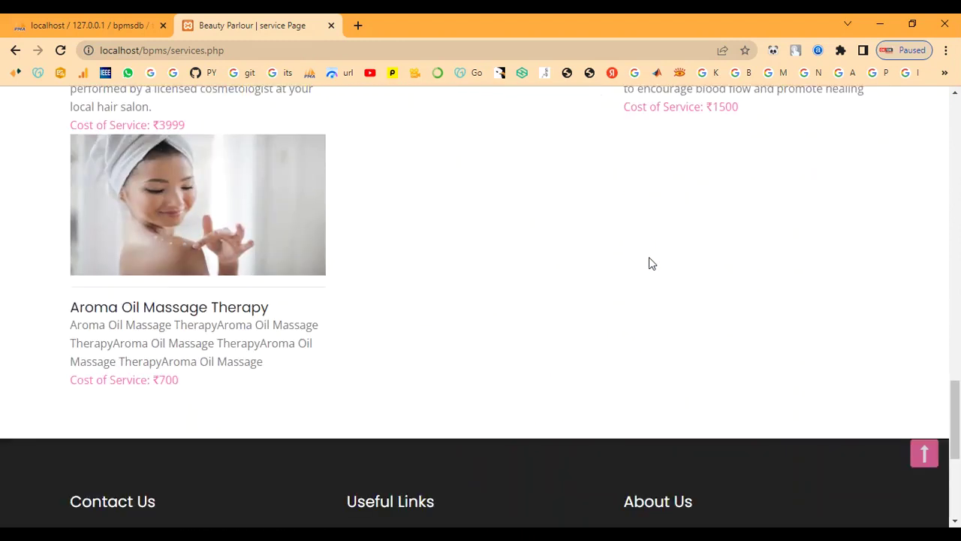
scroll(649, 257, up, 3)
scroll(648, 257, up, 15)
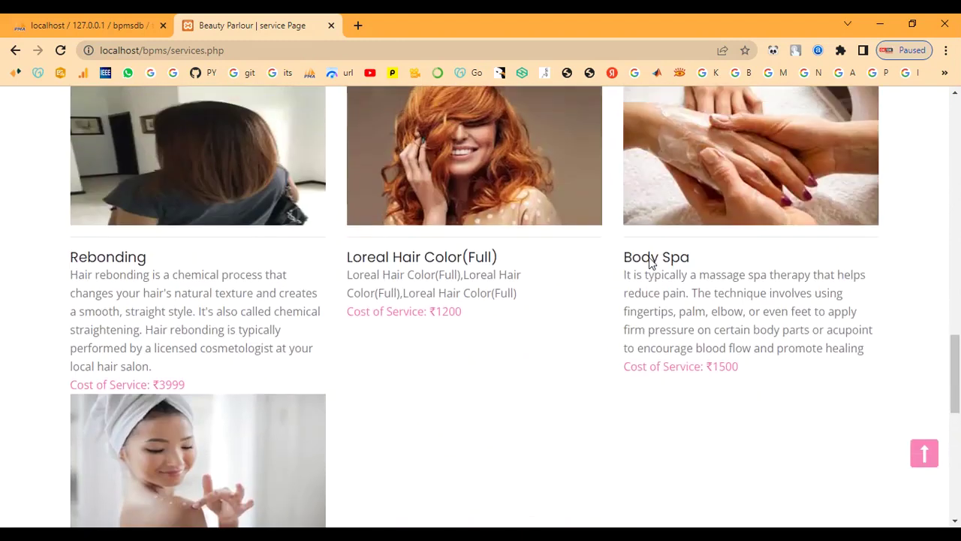
scroll(649, 257, up, 6)
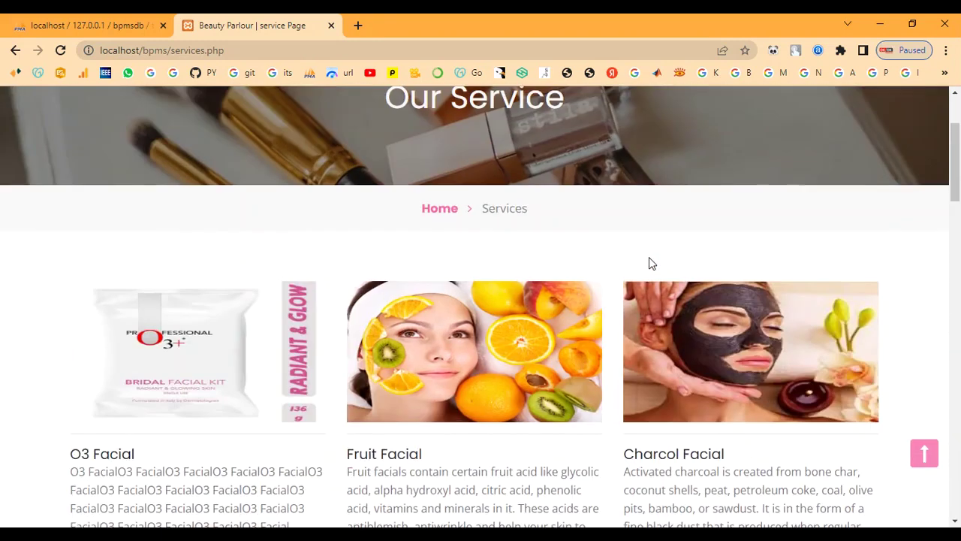
Browse the Contact Us page's contact details and message form.
click(582, 118)
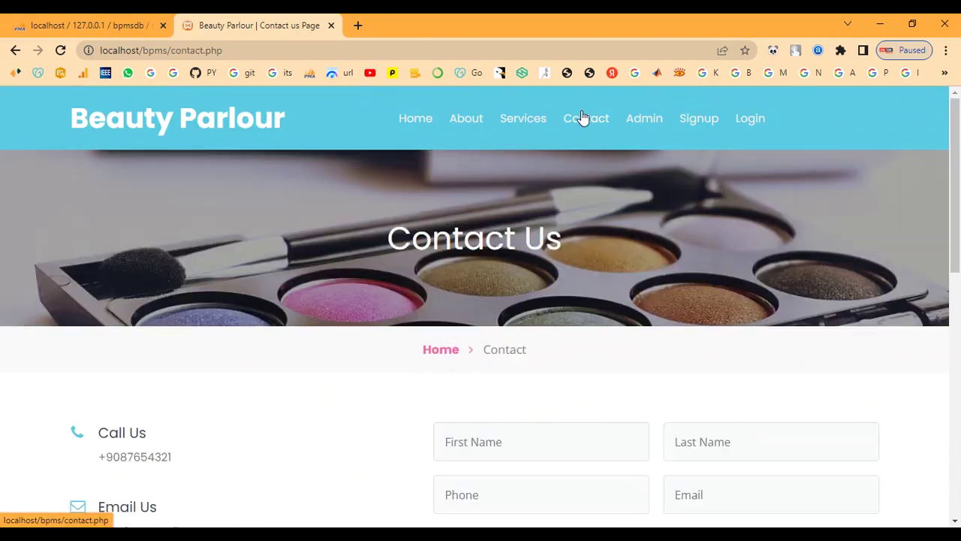
scroll(599, 291, down, 3)
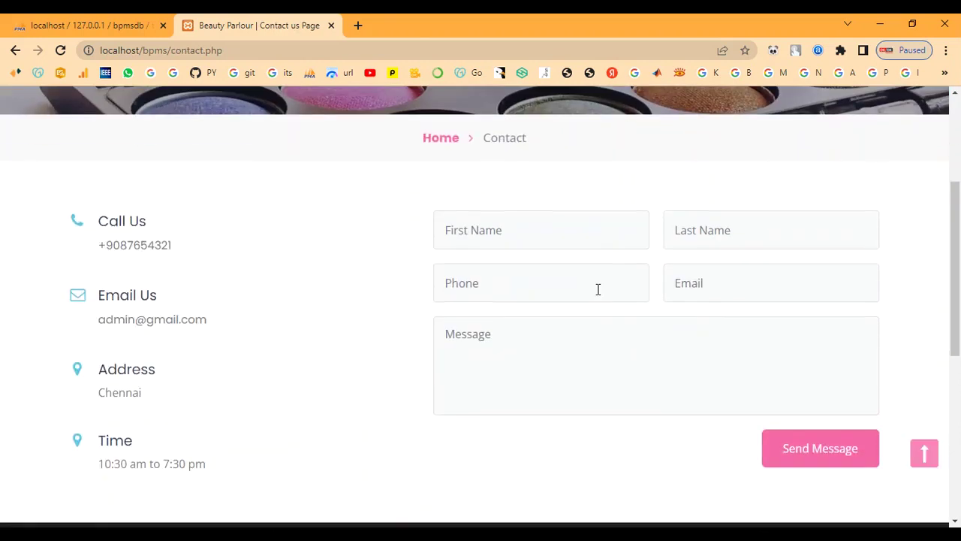
scroll(599, 290, down, 5)
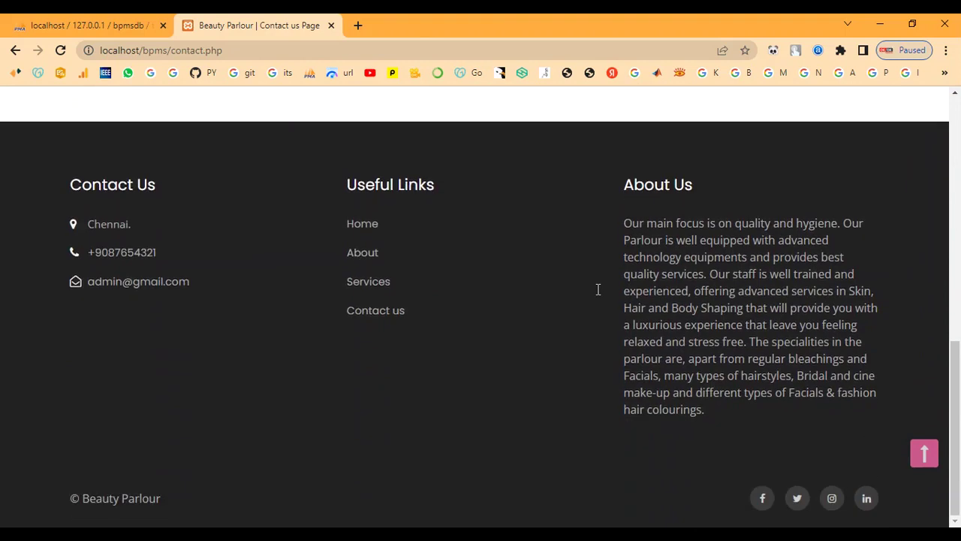
scroll(599, 289, up, 8)
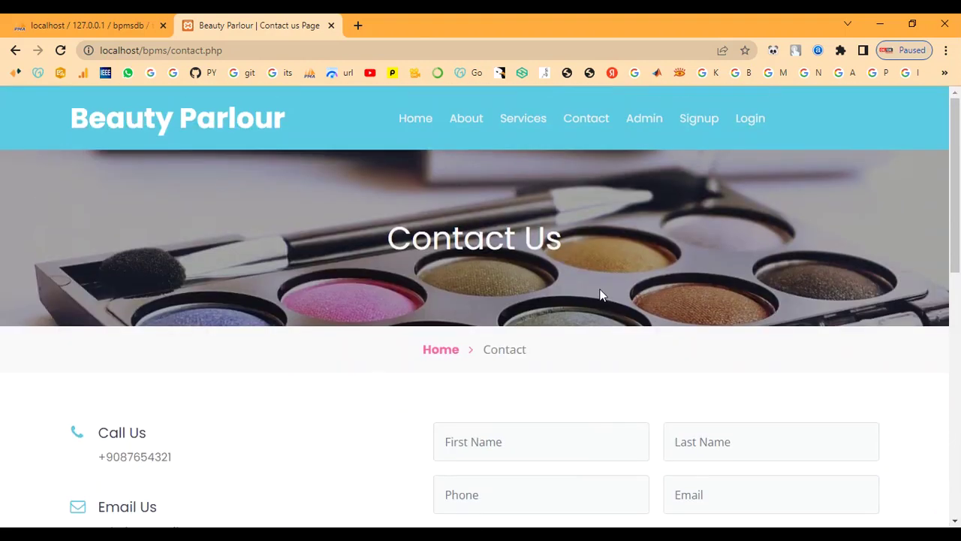
Sign in to the admin panel with the admin credentials, declining to save the password.
click(646, 120)
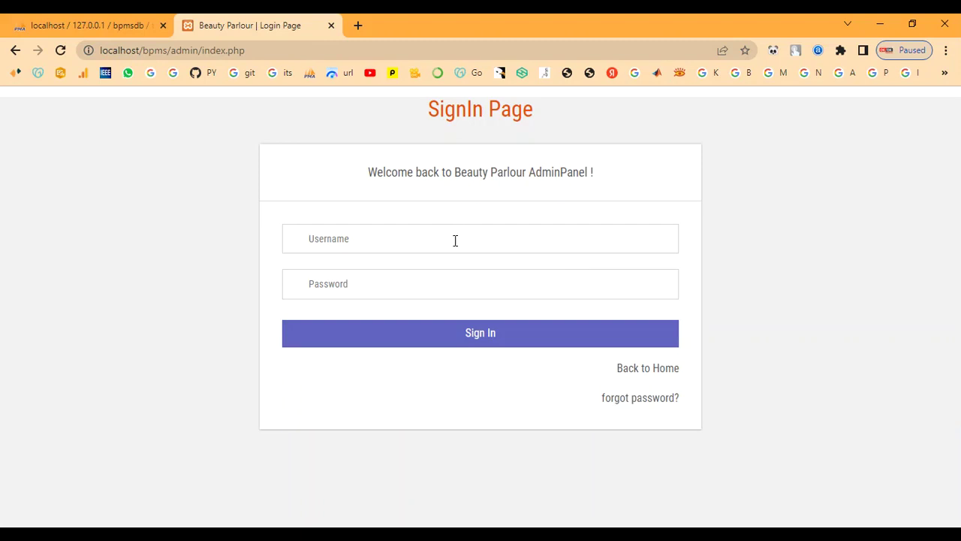
text(a)
text(T)
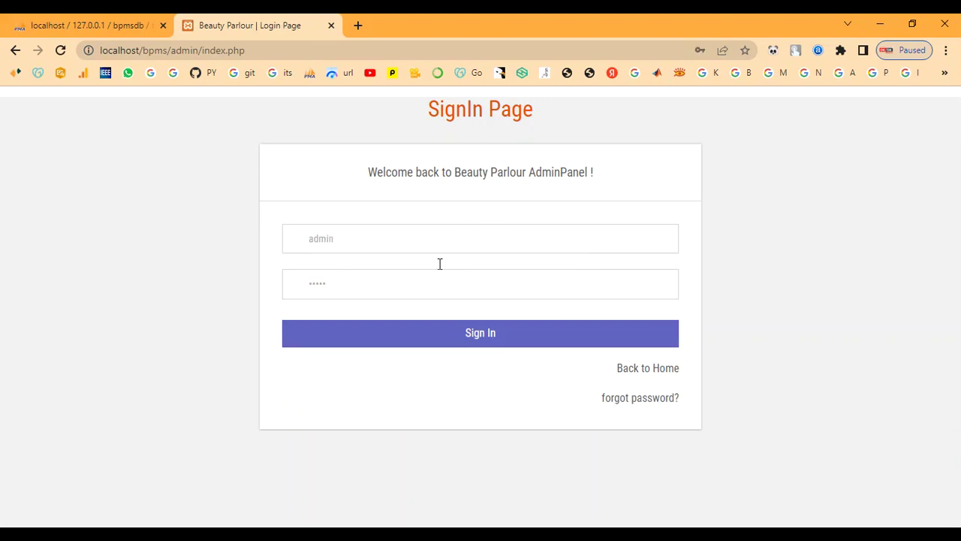
click(423, 333)
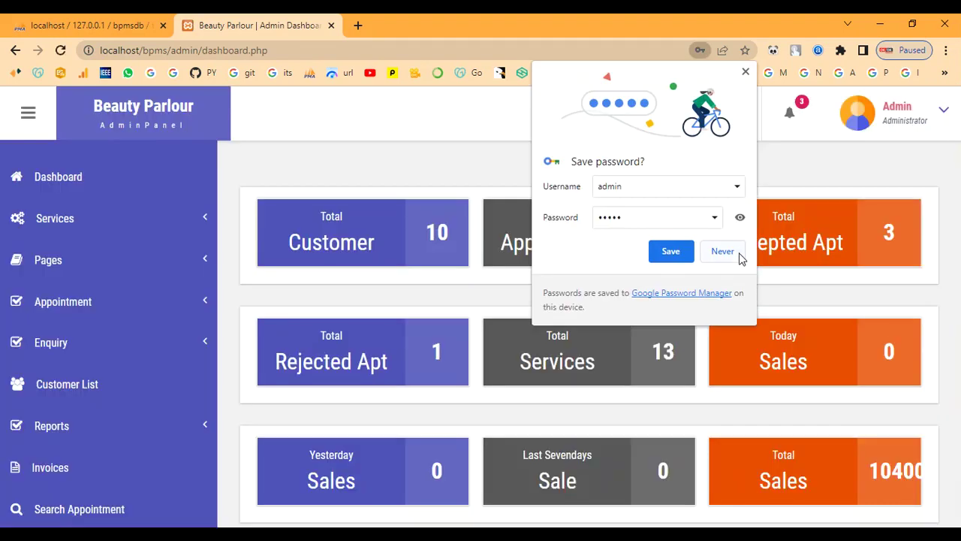
click(739, 255)
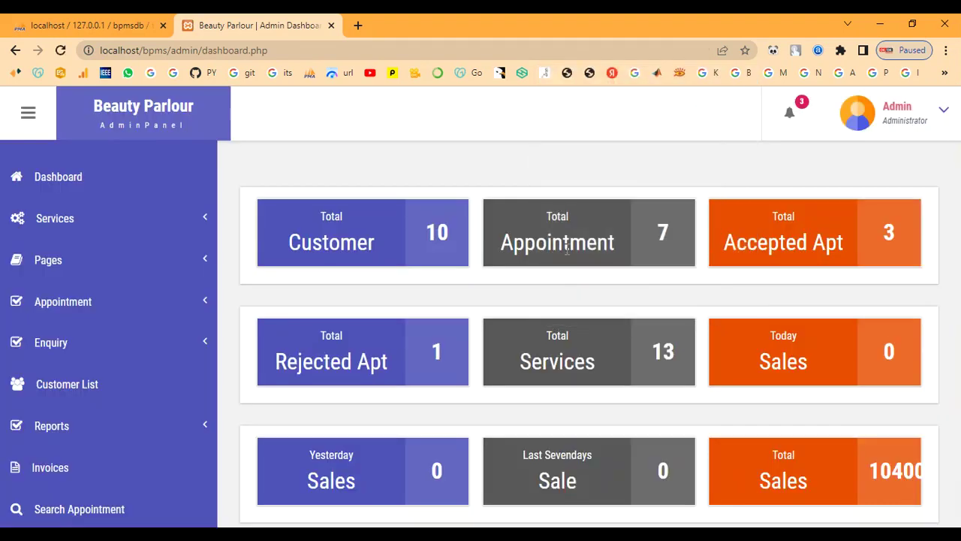
Look over the 13 services in Manage Services, then bring up Add Services.
click(83, 224)
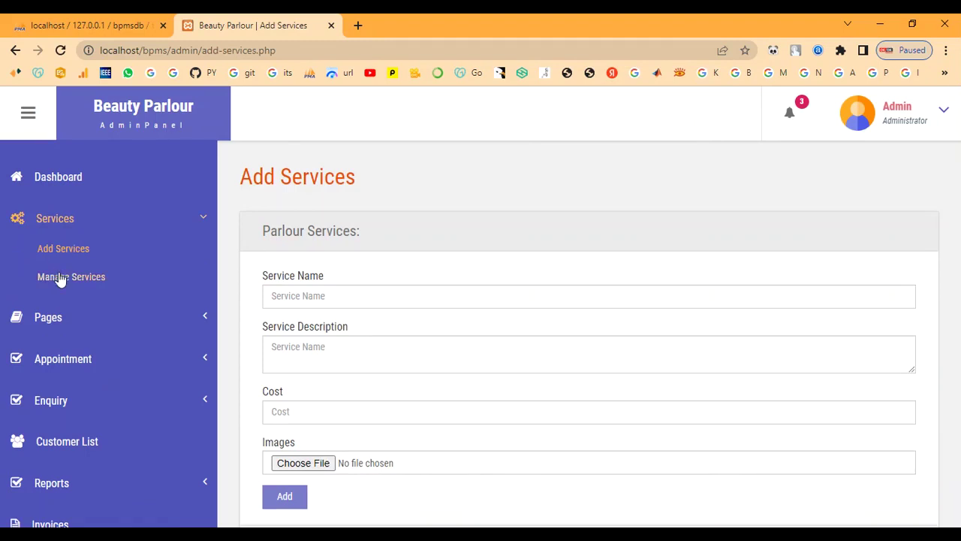
click(45, 277)
scroll(472, 338, down, 1)
scroll(472, 339, down, 5)
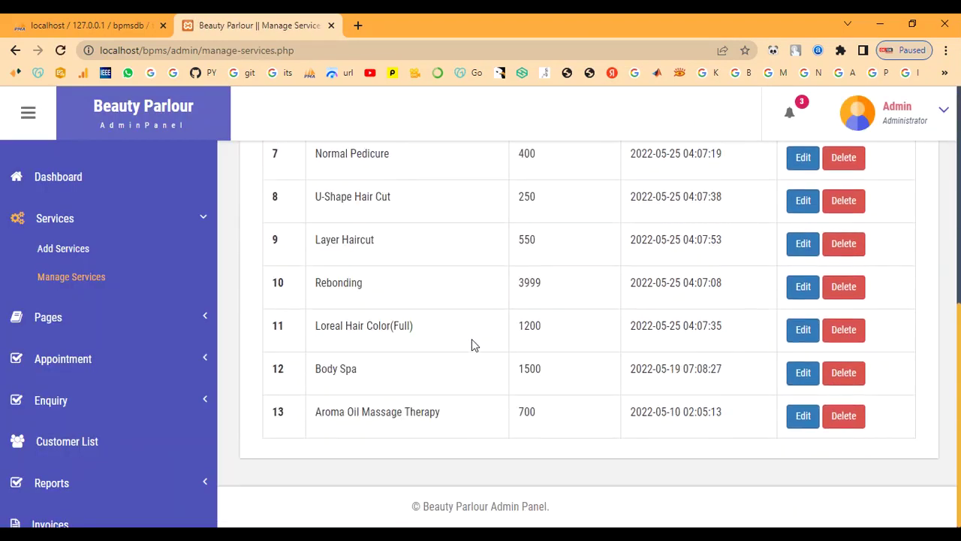
scroll(471, 344, up, 6)
click(89, 248)
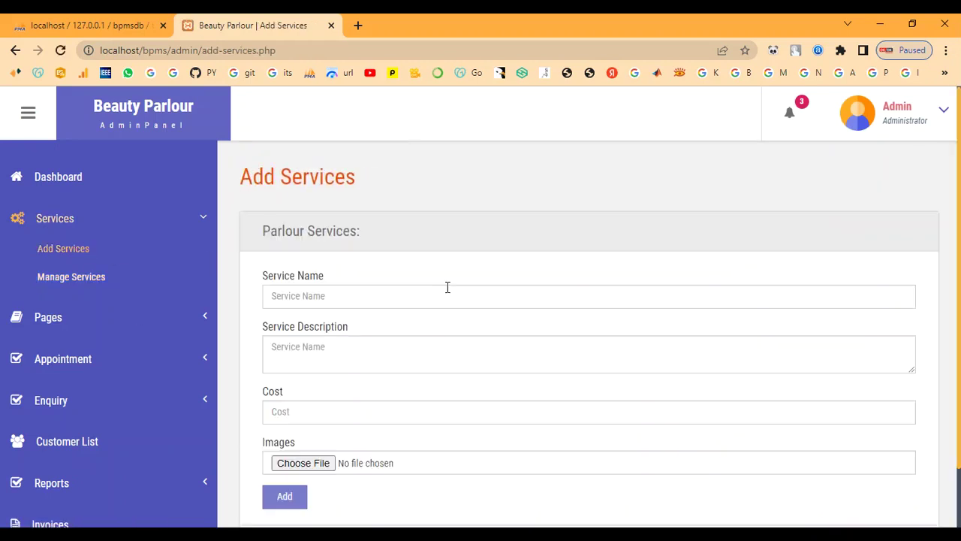
Enter Bridal Makeup as the service name, paste its description and give cost 7000.
click(445, 288)
text(Bridal Makeup)
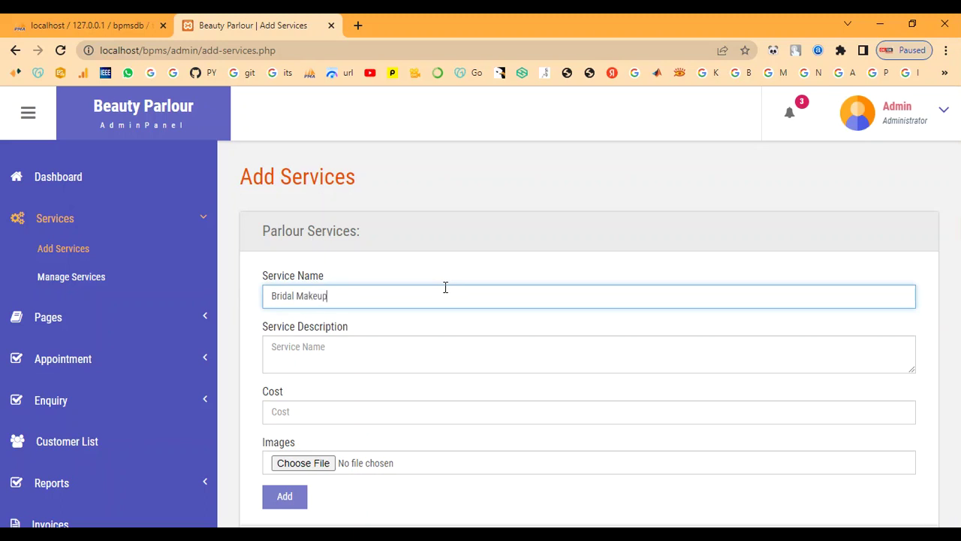
key(Tab)
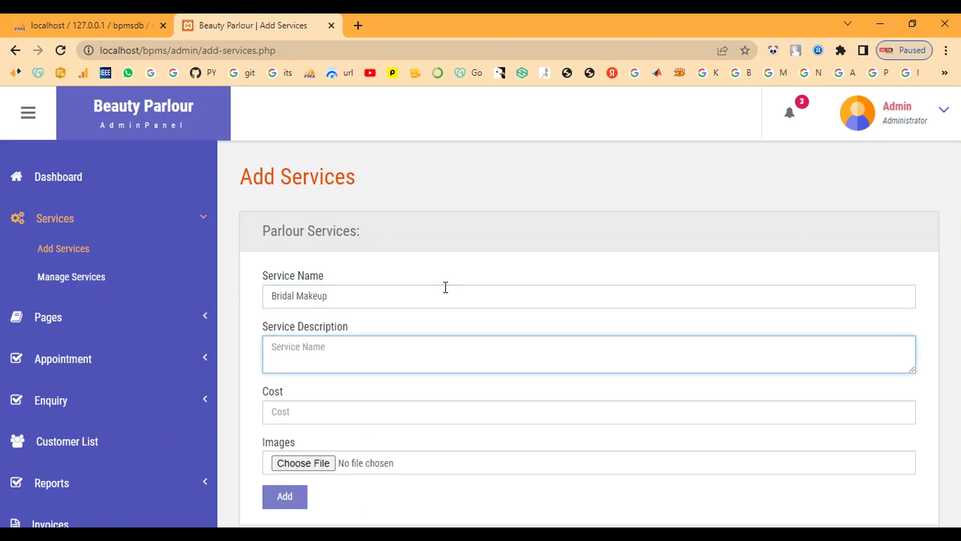
click(484, 369)
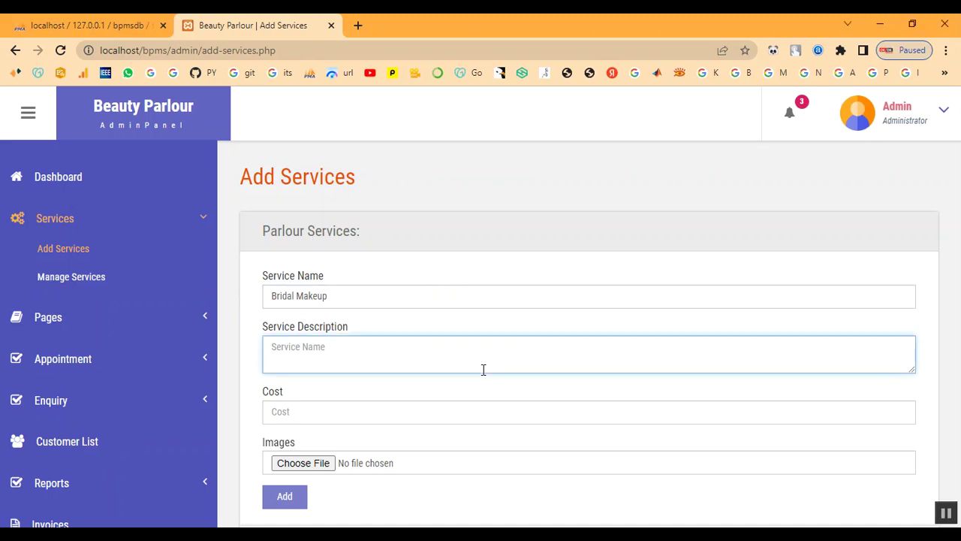
text(This type of bridal makeup gives a smooth, second-skin finish which tends to feel light on the skin. It's lightweight and long-lasting which means it stays put for more than 4 to 5 hours. If you are a newbie or a seasoned pro, you might need a few tools and techniques to set it right on your skin)
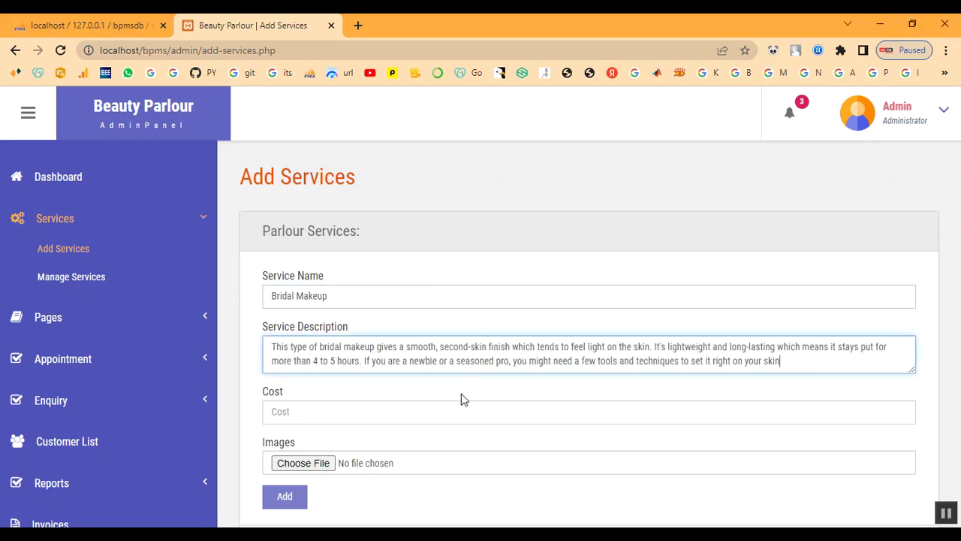
click(458, 411)
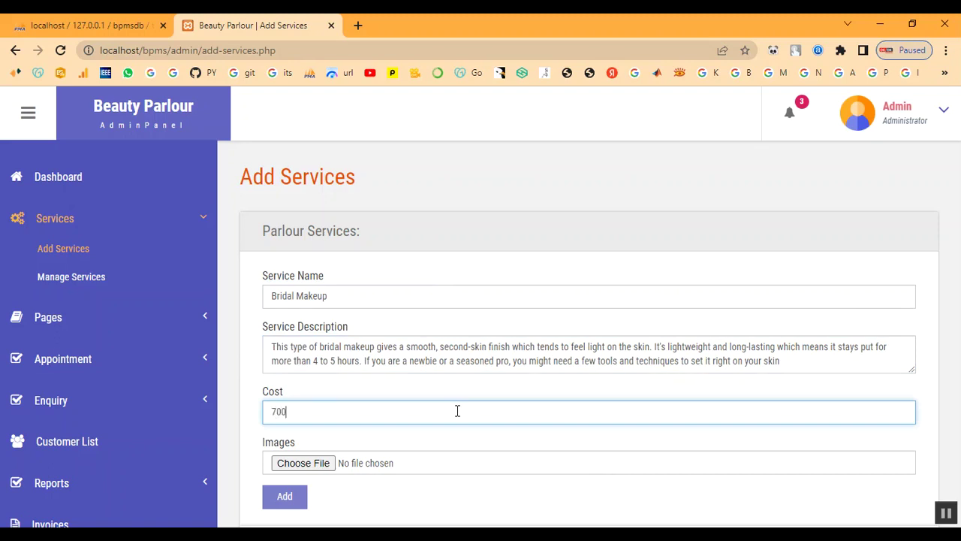
Attach Bridal-Makeup-Ideas.jpg from the admin images folder as the service image.
click(318, 464)
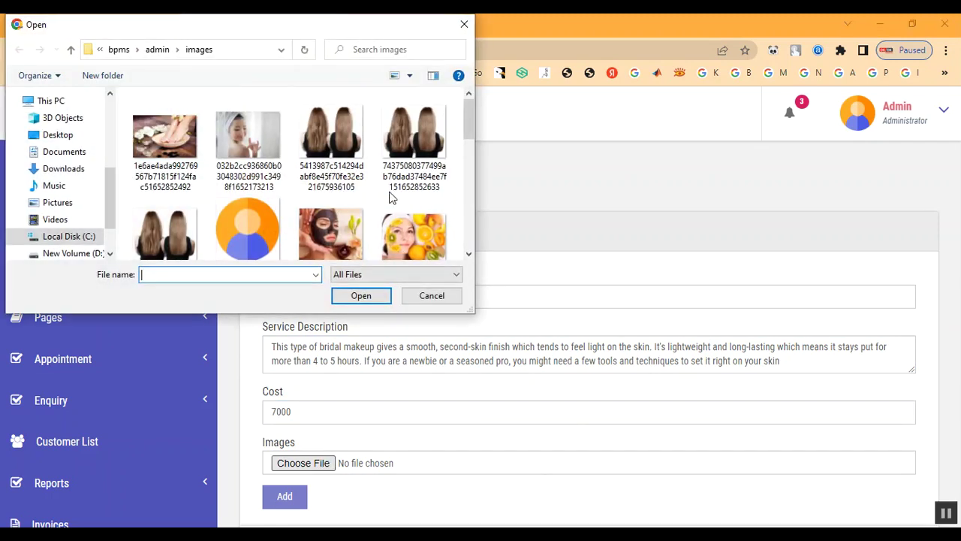
click(158, 49)
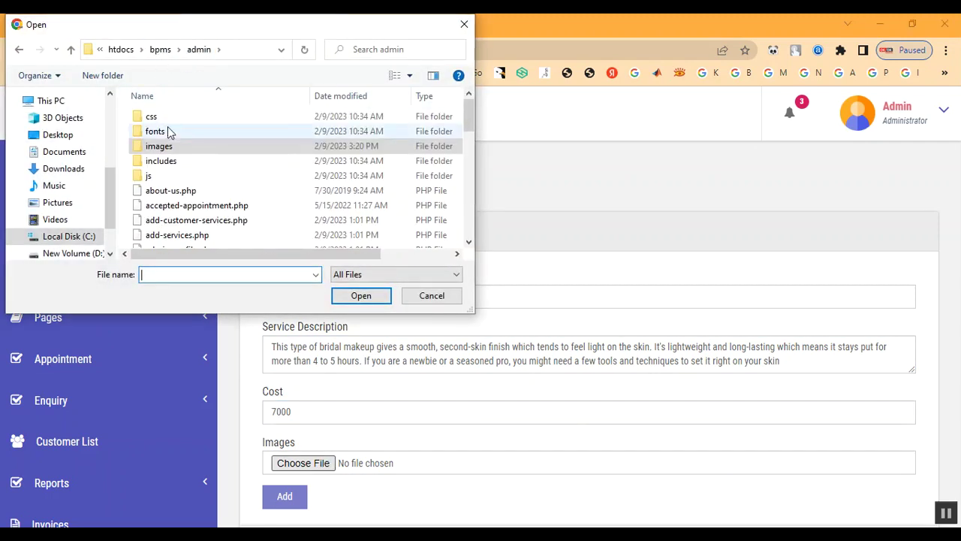
double_click(169, 150)
scroll(272, 220, down, 1)
scroll(272, 219, down, 8)
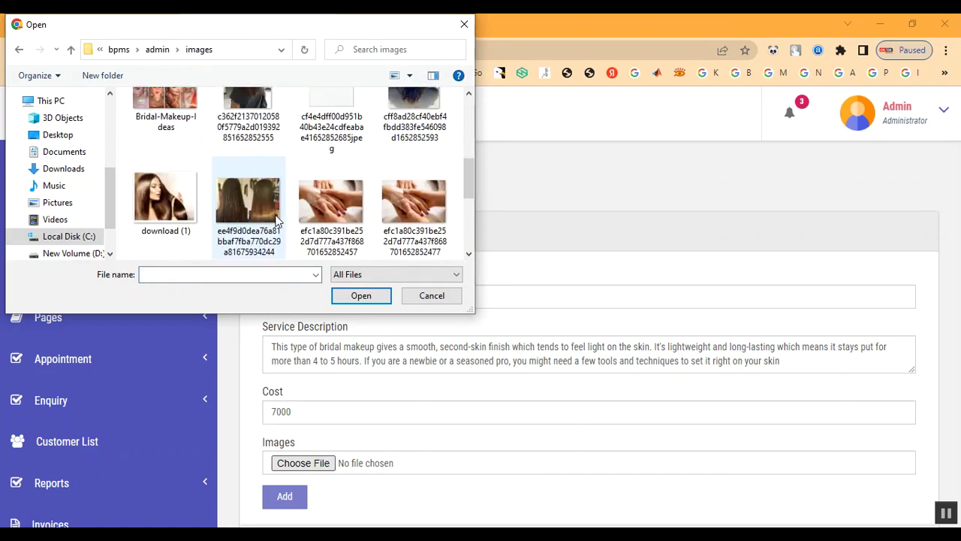
scroll(243, 211, up, 5)
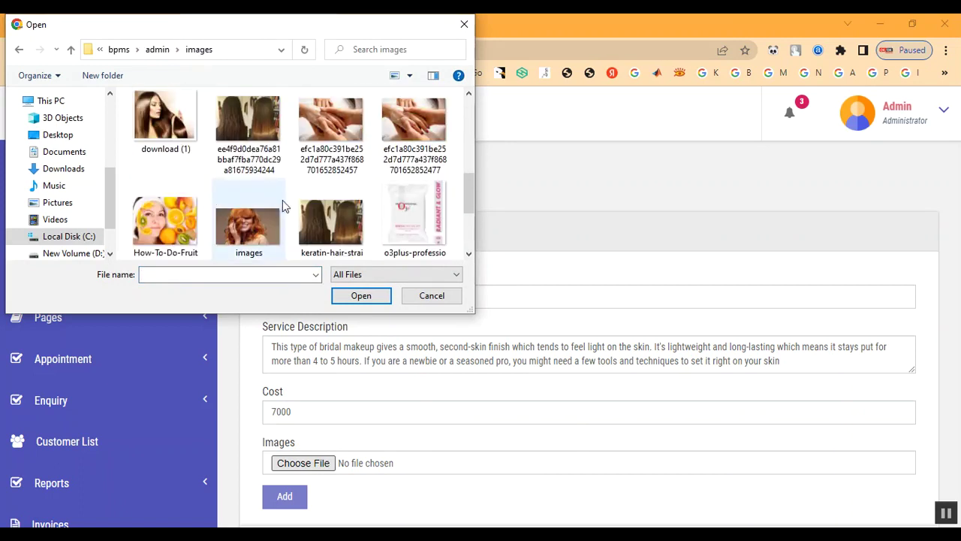
double_click(178, 224)
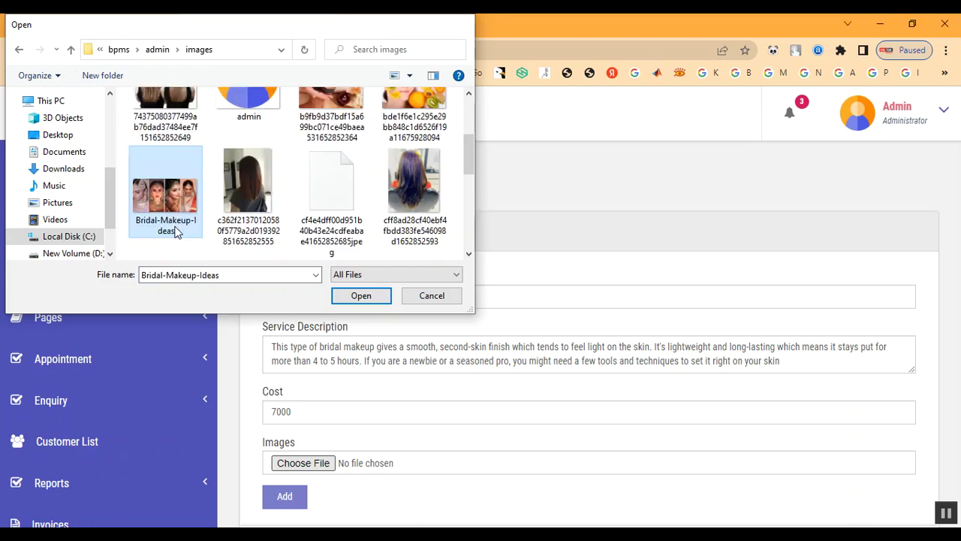
scroll(506, 352, down, 1)
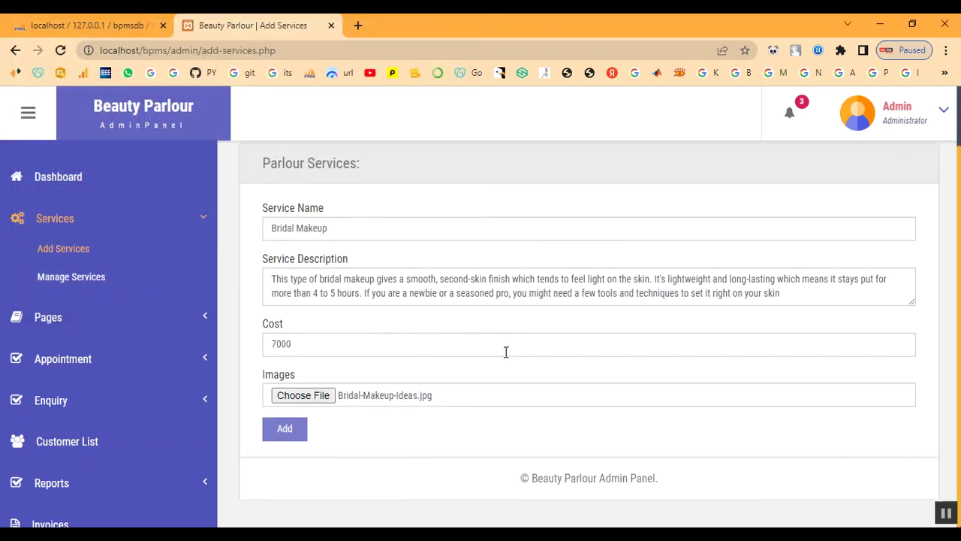
Submit Bridal Makeup, dismiss the Something Went Wrong error, and name a new Keratin Treatment service.
click(299, 434)
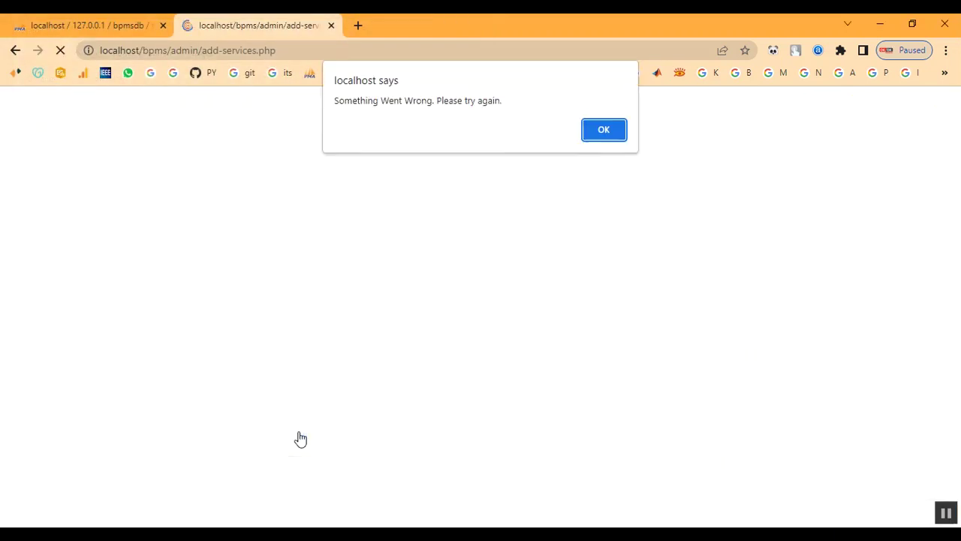
click(605, 132)
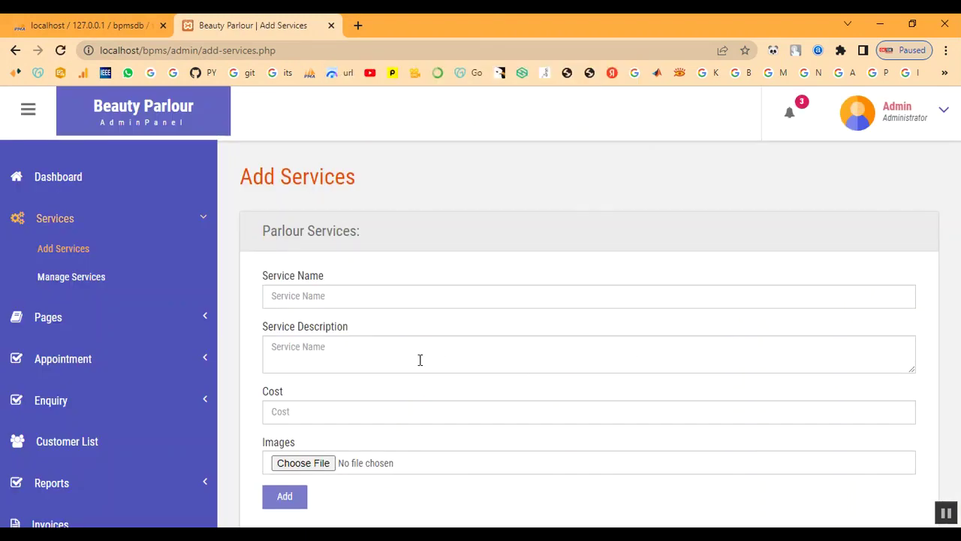
click(352, 292)
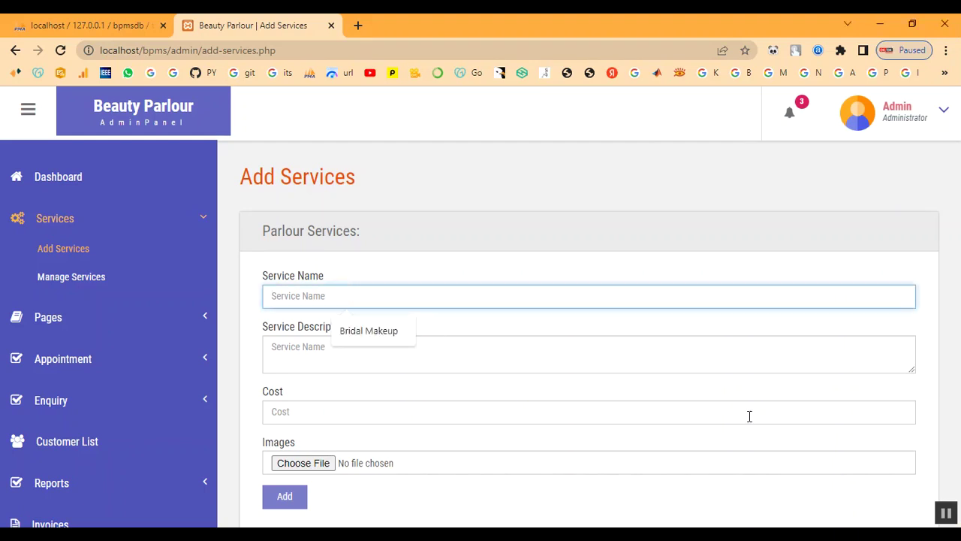
text(Keratin Treatment)
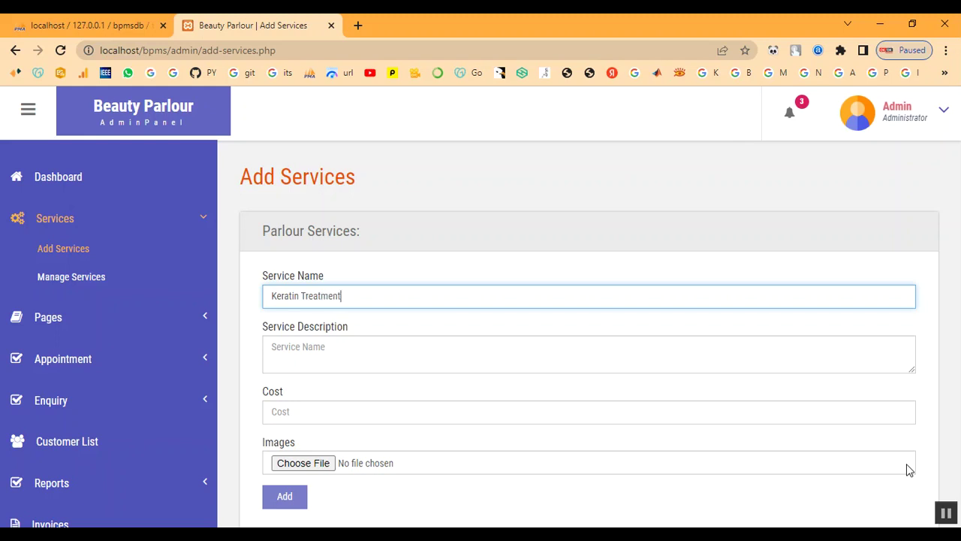
Paste the Keratin Treatment description and set its cost to 2000.
key(Tab)
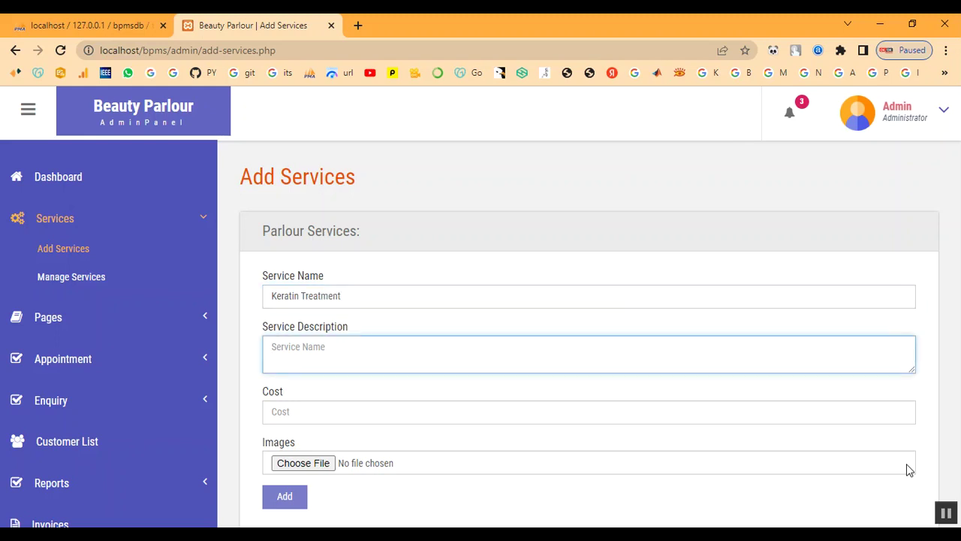
click(403, 362)
text(A keratin hair treatment is a process that helps straighten and smooth frizzy or damaged hair. Keratin is a protein that the body produces naturally. It helps give structure and strength to the hair, skin, and nails.)
click(387, 421)
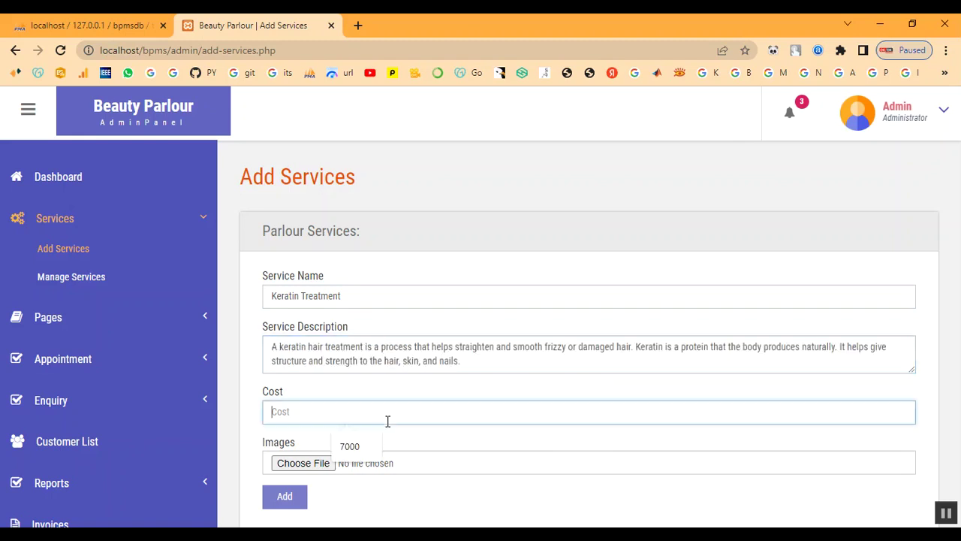
text(200)
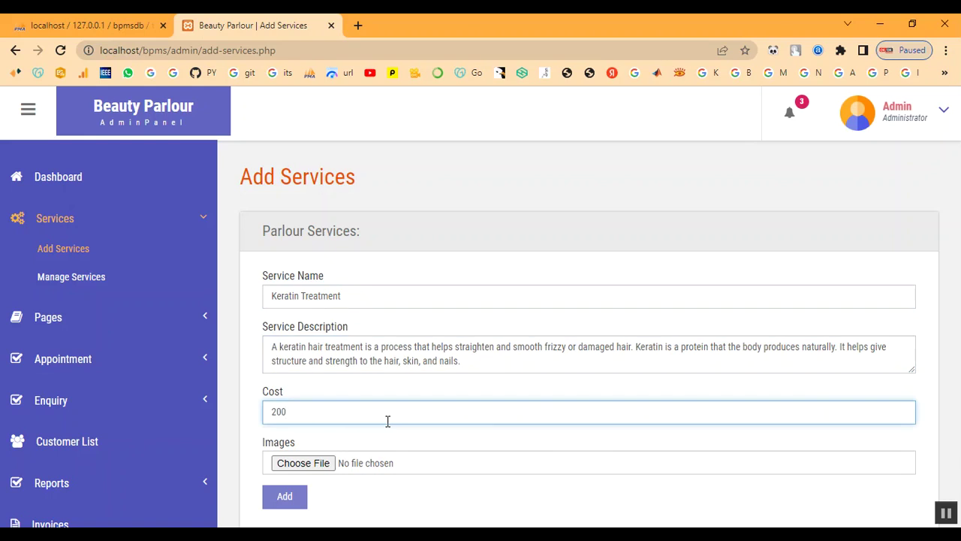
text(0)
Attach download (1).jpg, add the service, and dismiss the confirmation.
click(302, 463)
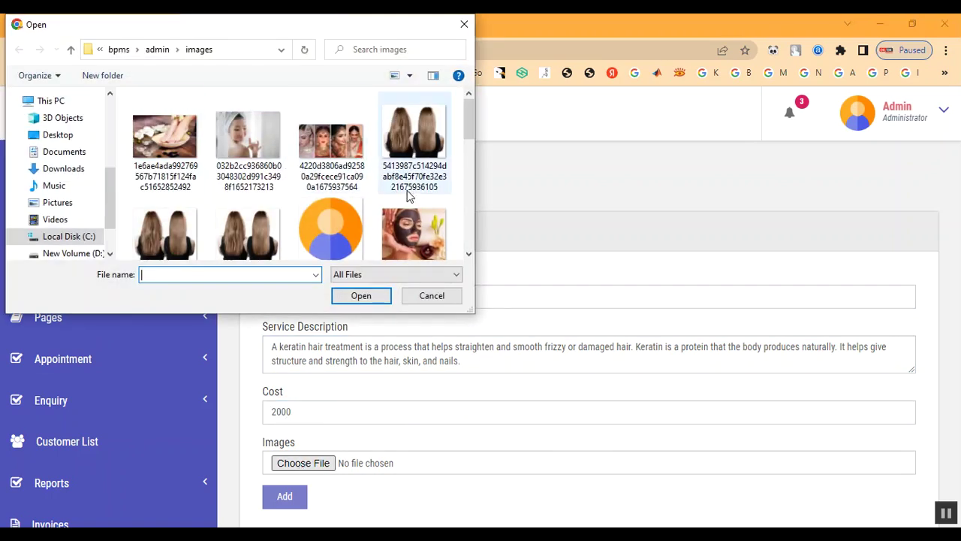
scroll(408, 195, down, 5)
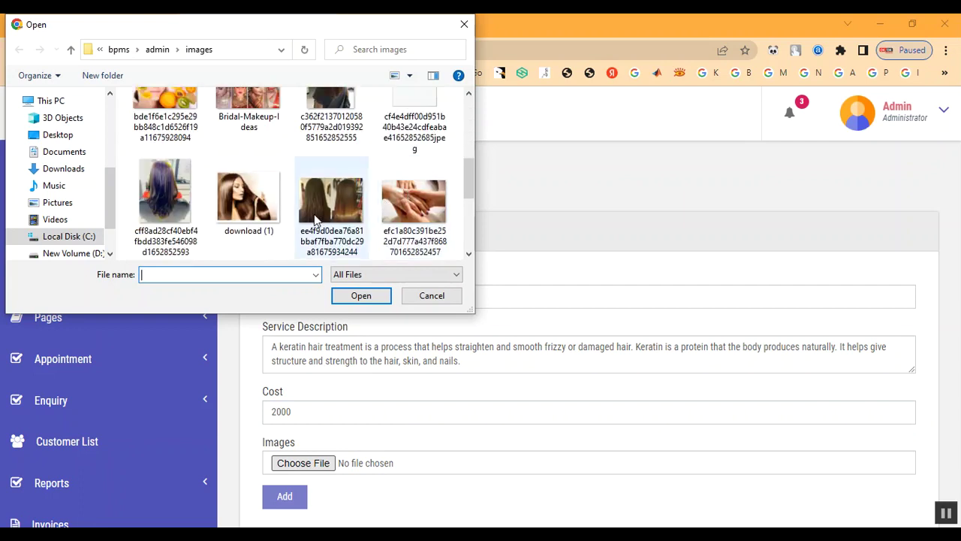
click(260, 218)
double_click(260, 218)
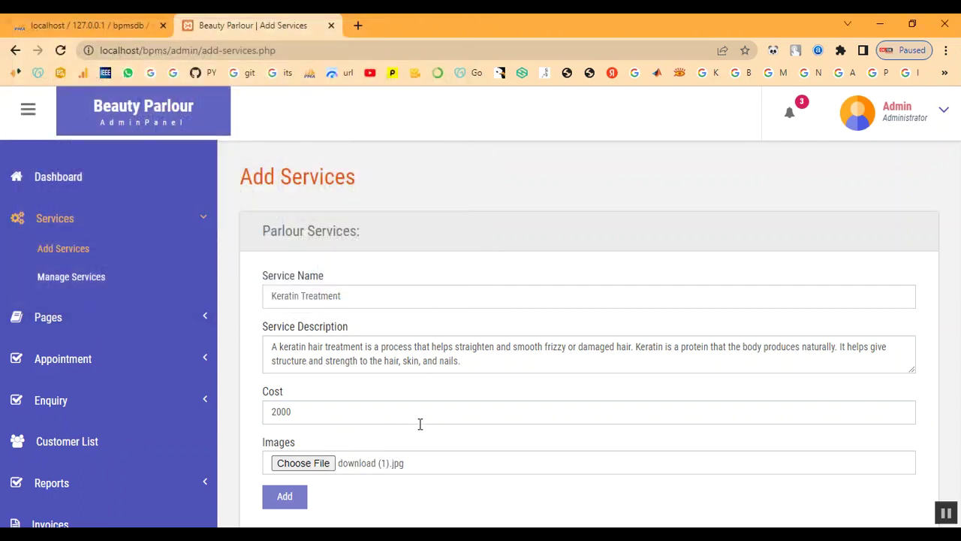
click(286, 496)
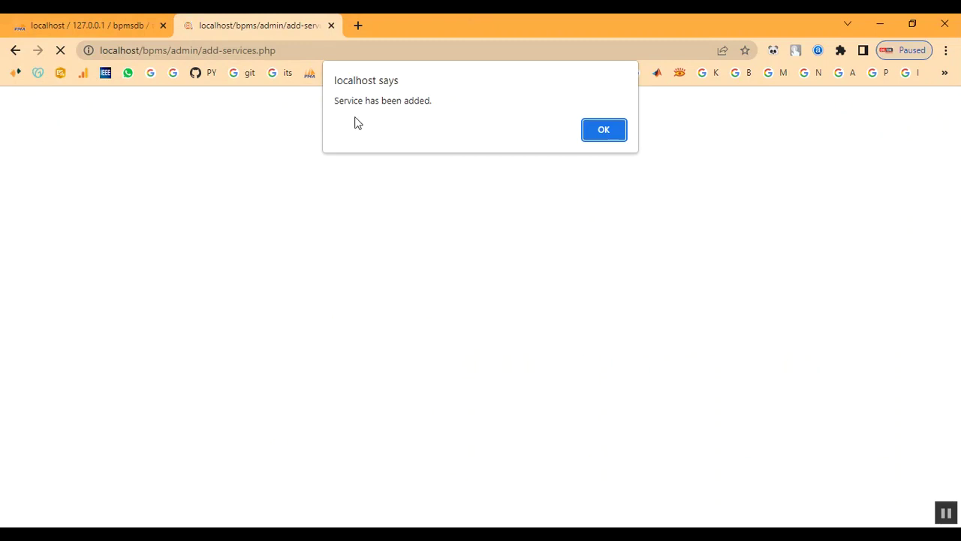
drag(348, 101, 610, 143)
click(616, 133)
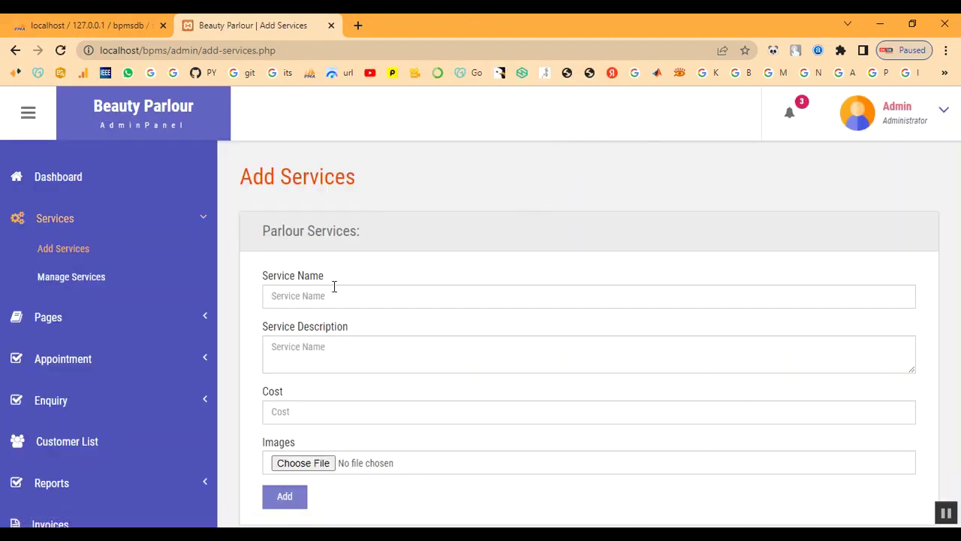
Confirm Keratin Treatment at 2000 appears as row 14 in Manage Services.
click(66, 280)
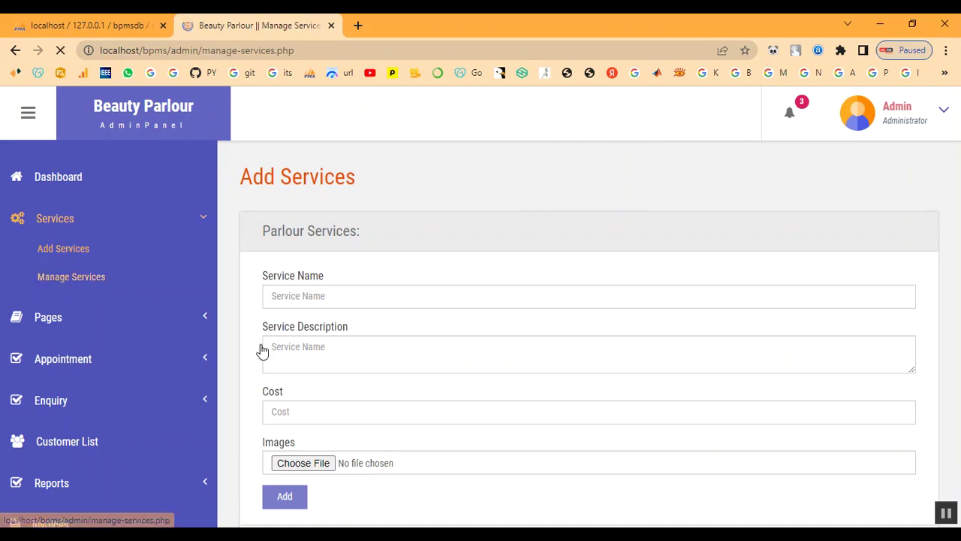
scroll(659, 399, down, 5)
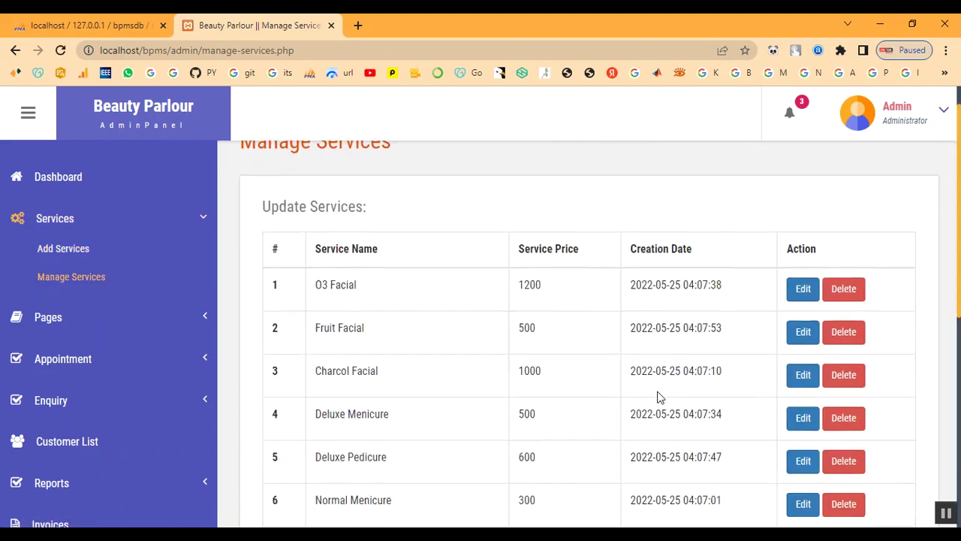
scroll(465, 456, down, 2)
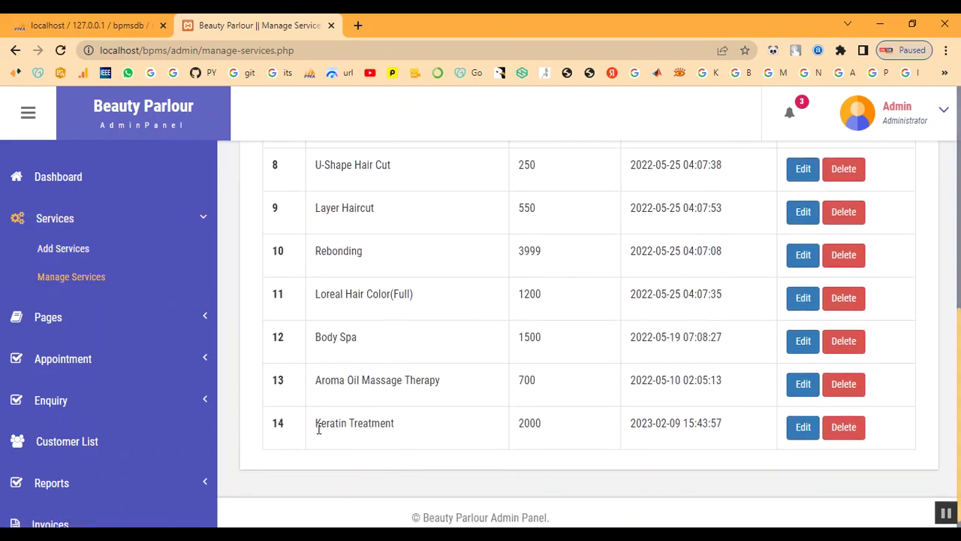
drag(316, 425, 451, 440)
drag(520, 424, 778, 446)
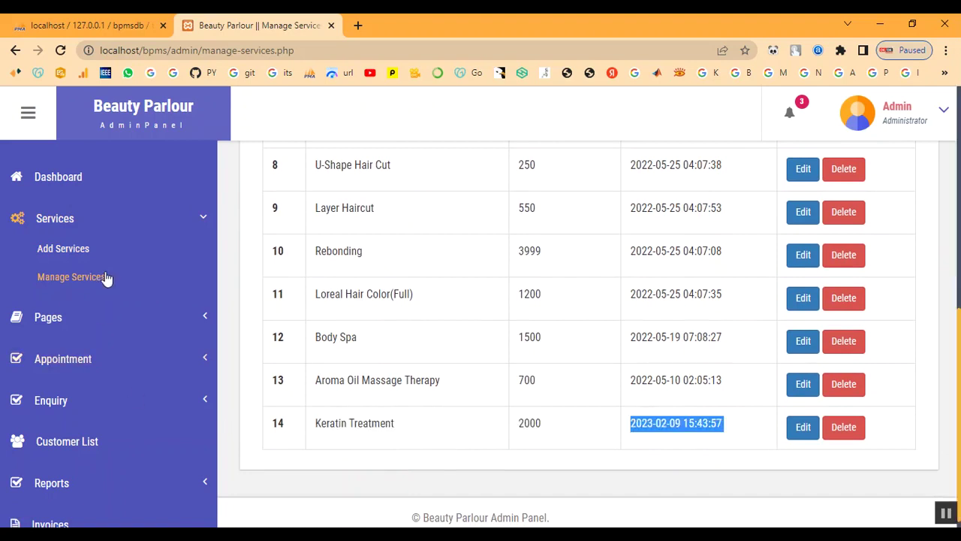
scroll(54, 185, up, 2)
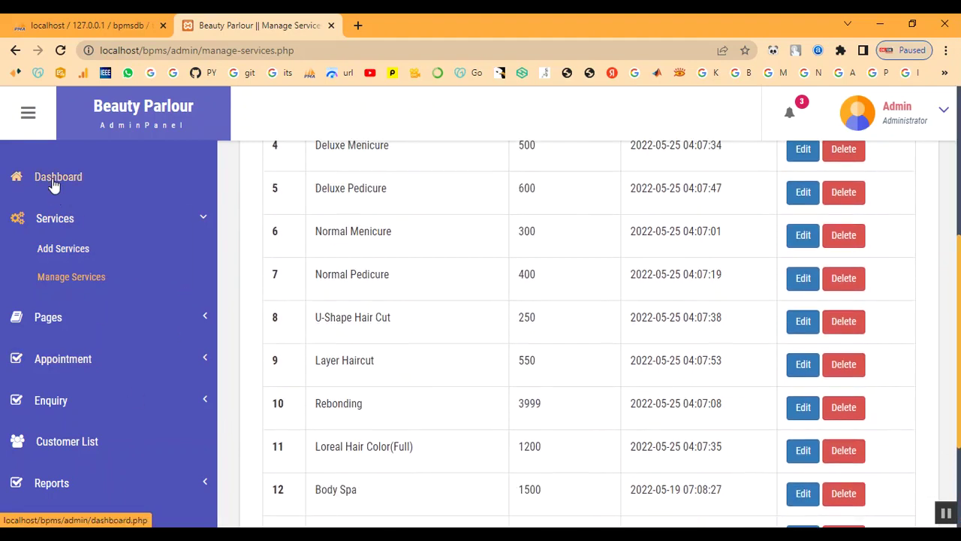
Review the All Appointment list in the Appointment section.
click(66, 362)
click(69, 336)
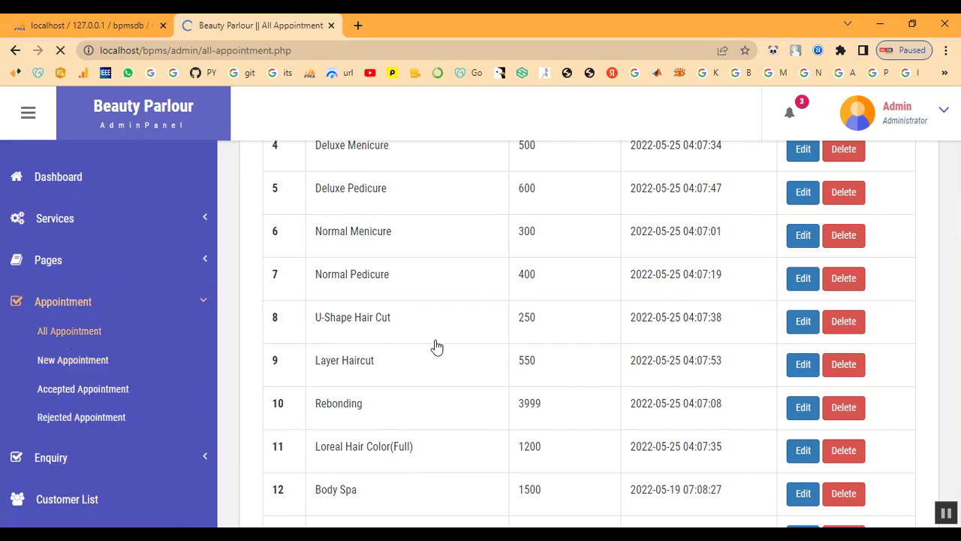
scroll(438, 346, down, 5)
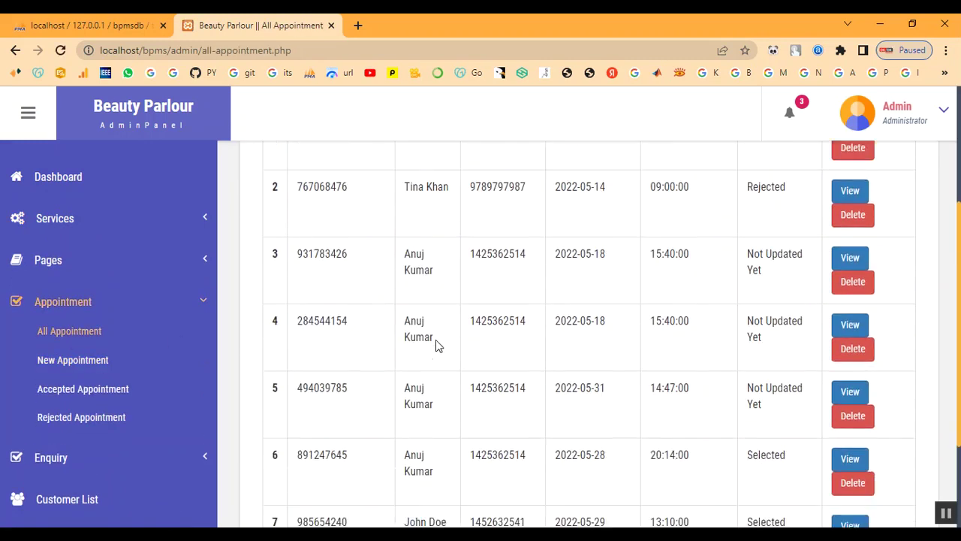
click(62, 304)
Browse the customer list and bring up the admin account options.
click(74, 386)
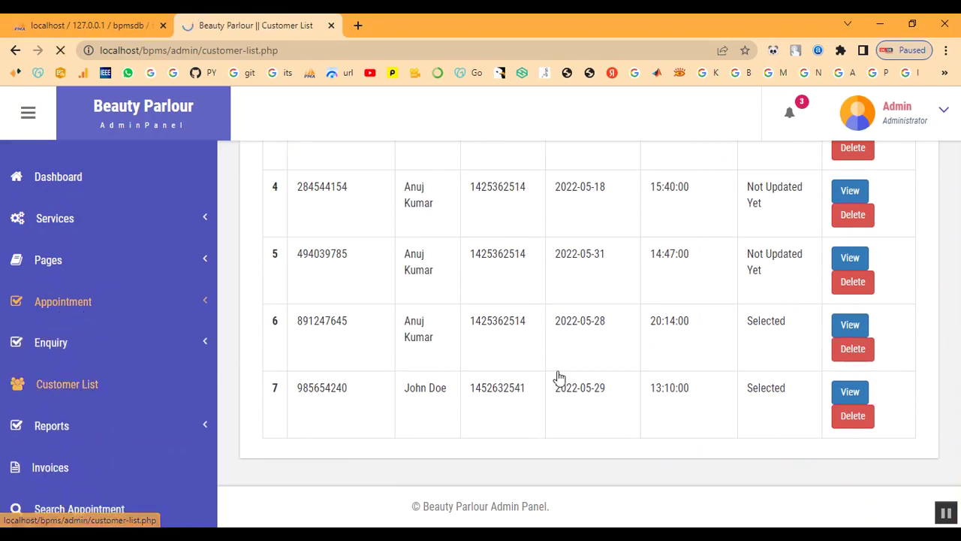
scroll(558, 380, down, 4)
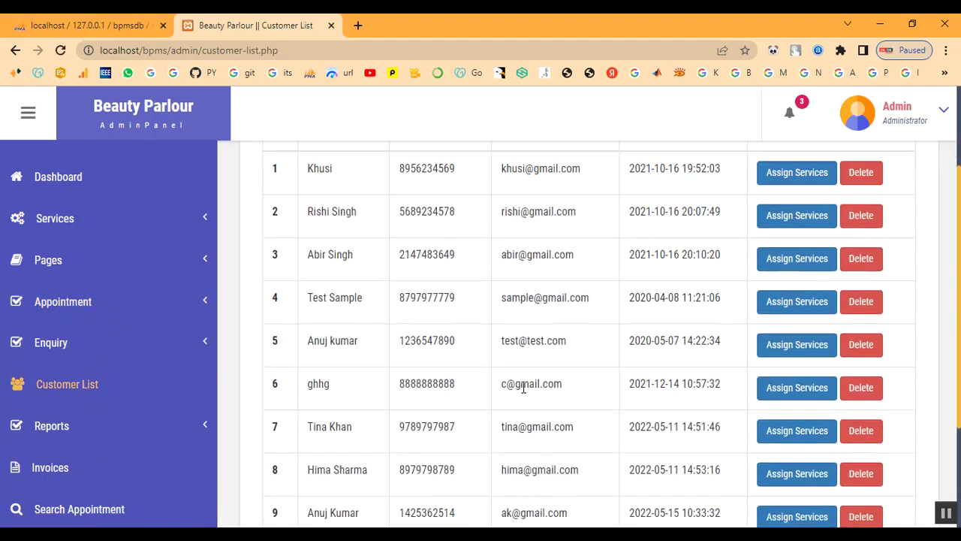
scroll(594, 401, up, 4)
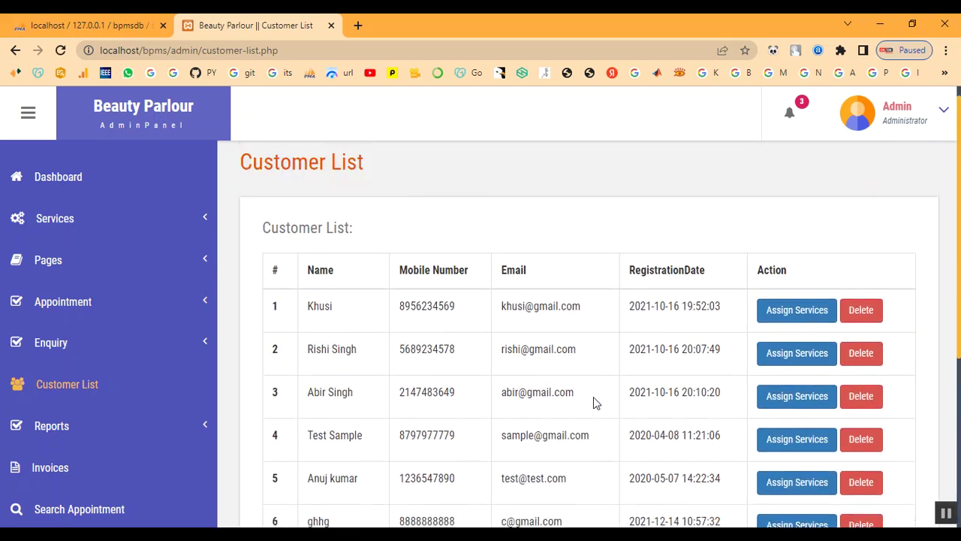
click(890, 122)
Log out of the admin panel and return to the public home page.
click(882, 211)
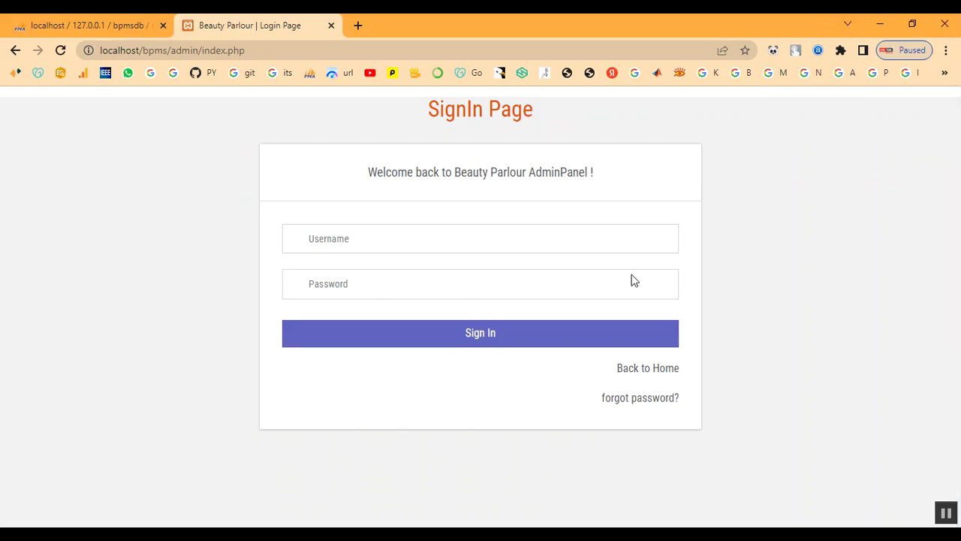
click(667, 376)
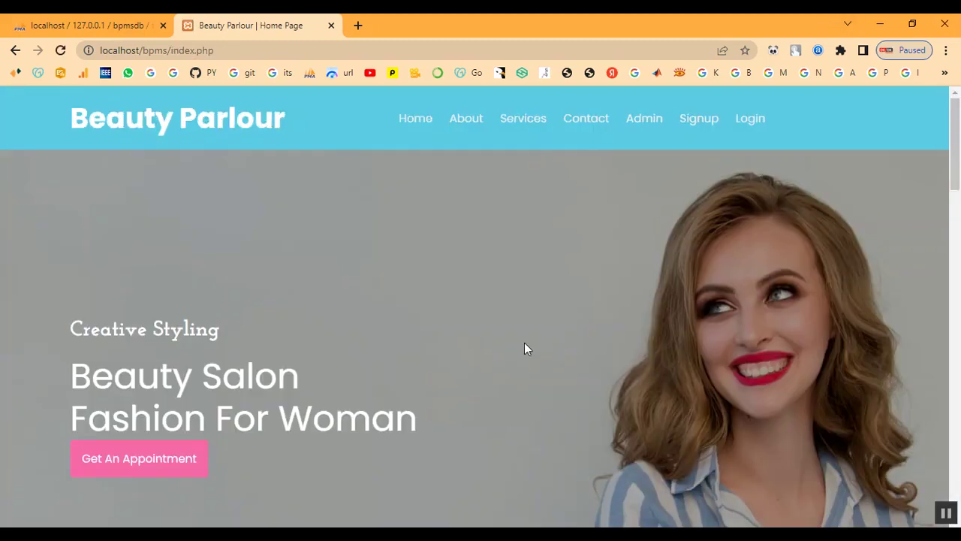
scroll(514, 318, down, 3)
scroll(514, 312, up, 3)
Read each service card and cost on the public Services page, down to Keratin Treatment at ₹2000.
click(523, 120)
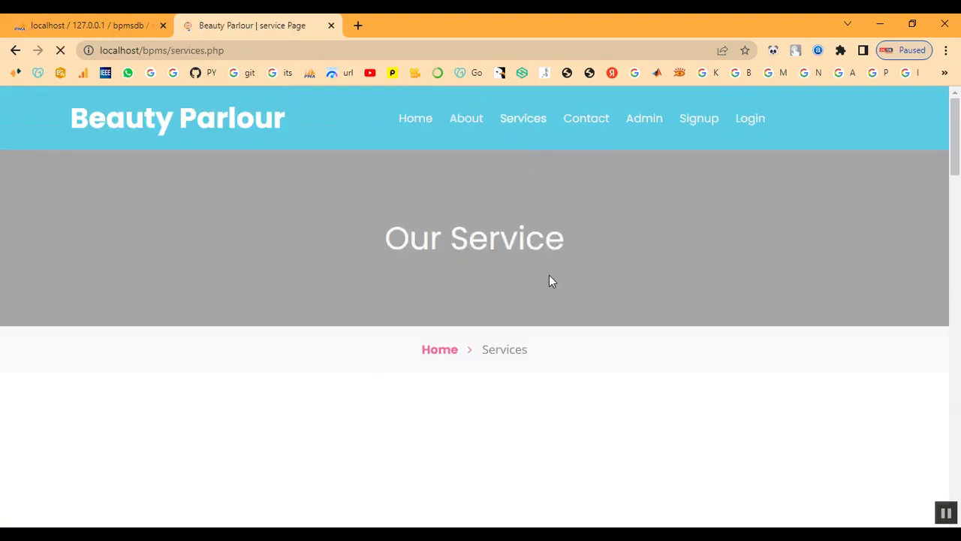
scroll(549, 275, down, 4)
scroll(549, 281, down, 8)
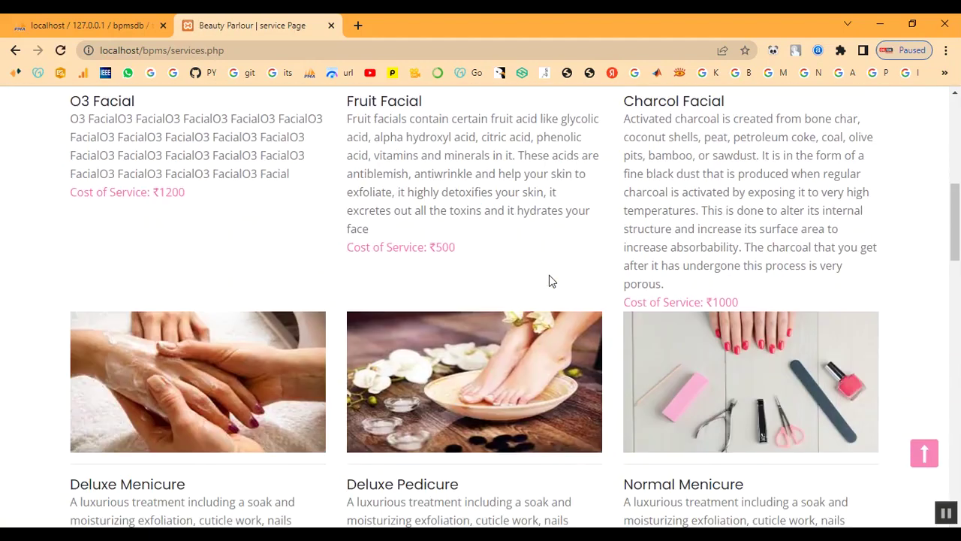
scroll(549, 281, down, 6)
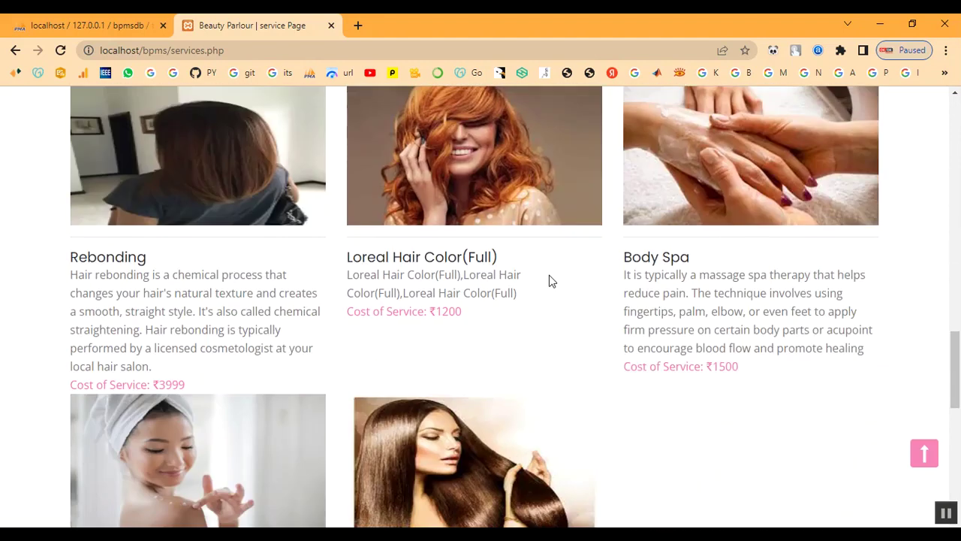
scroll(480, 356, down, 1)
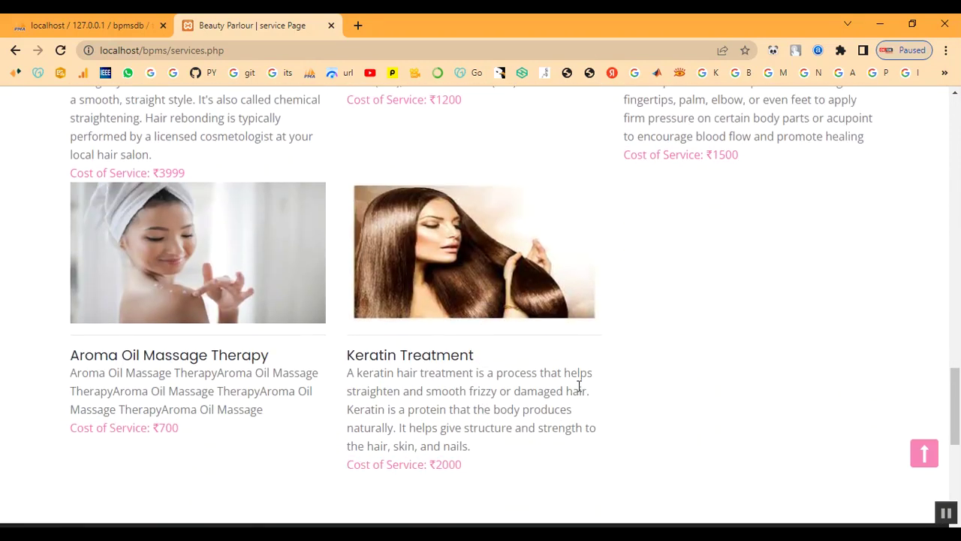
drag(347, 355, 480, 465)
click(743, 434)
scroll(710, 345, up, 2)
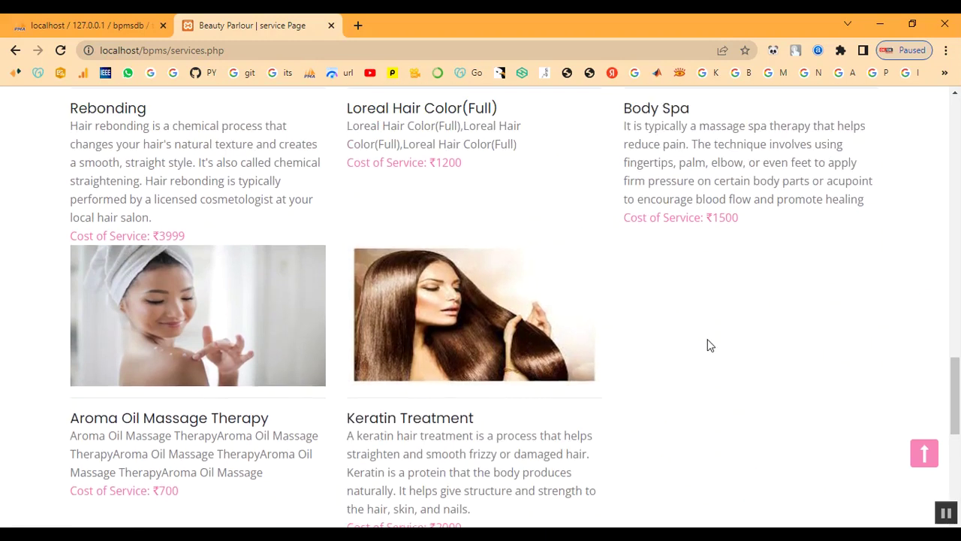
scroll(709, 345, down, 5)
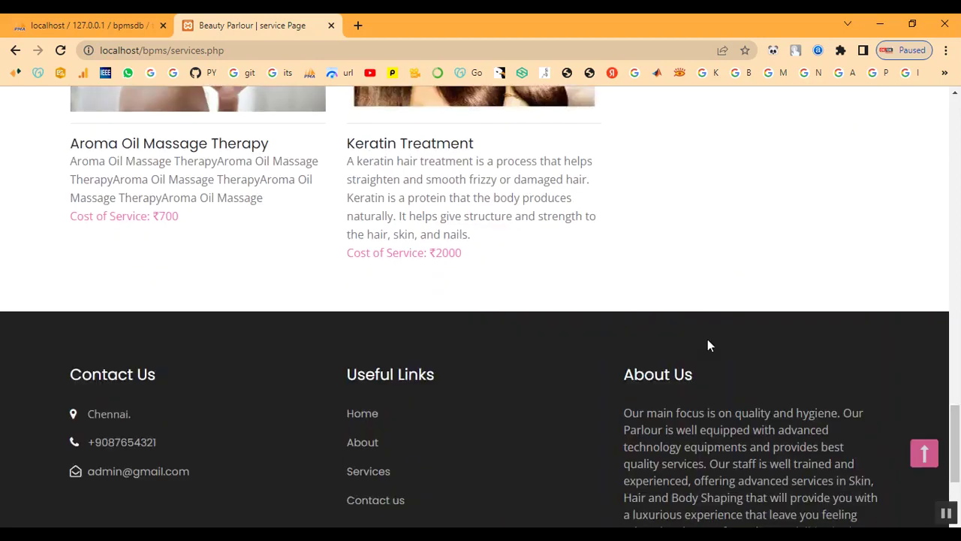
scroll(708, 342, up, 4)
scroll(708, 345, up, 15)
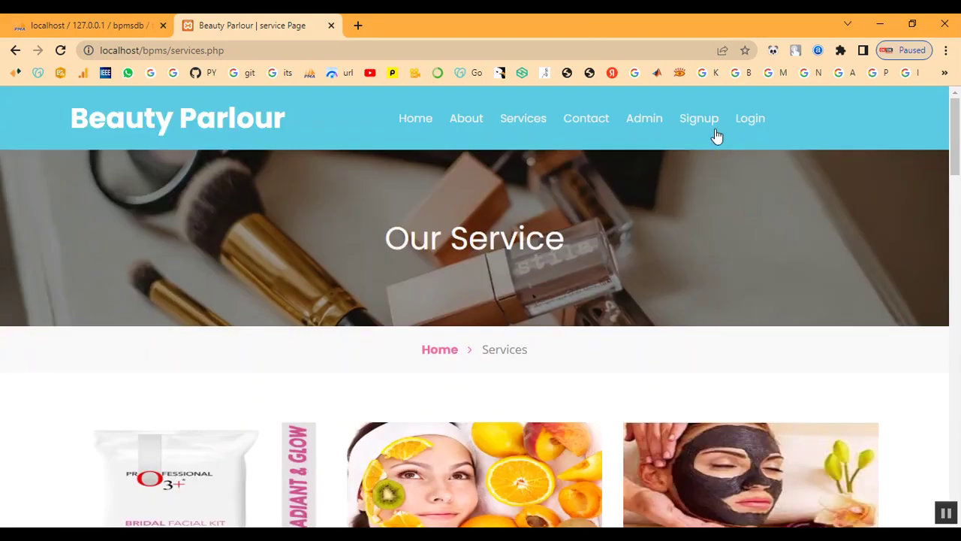
On the Signup page, enter the customer's first name, last name, mobile number and e-mail.
click(709, 122)
scroll(526, 289, down, 3)
scroll(466, 278, down, 1)
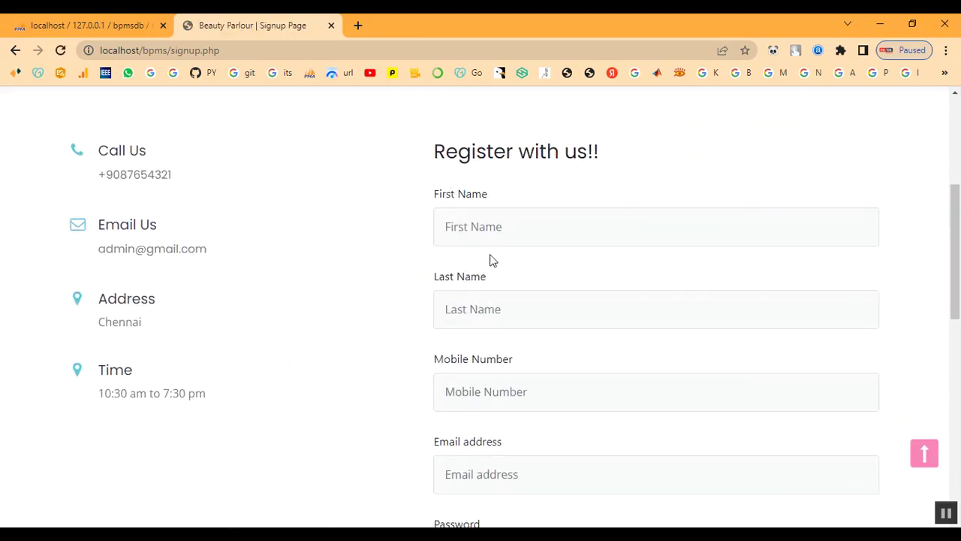
click(491, 230)
text(abi)
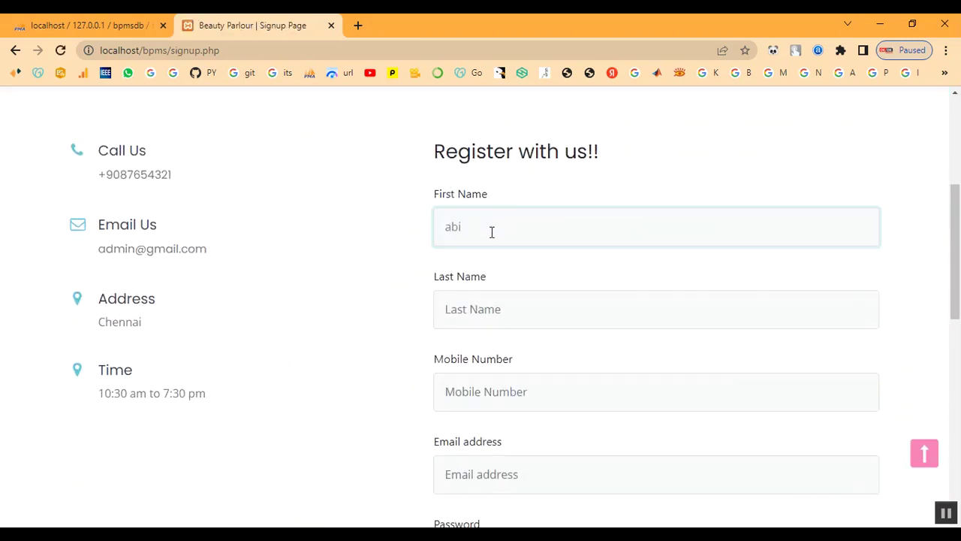
key(Tab)
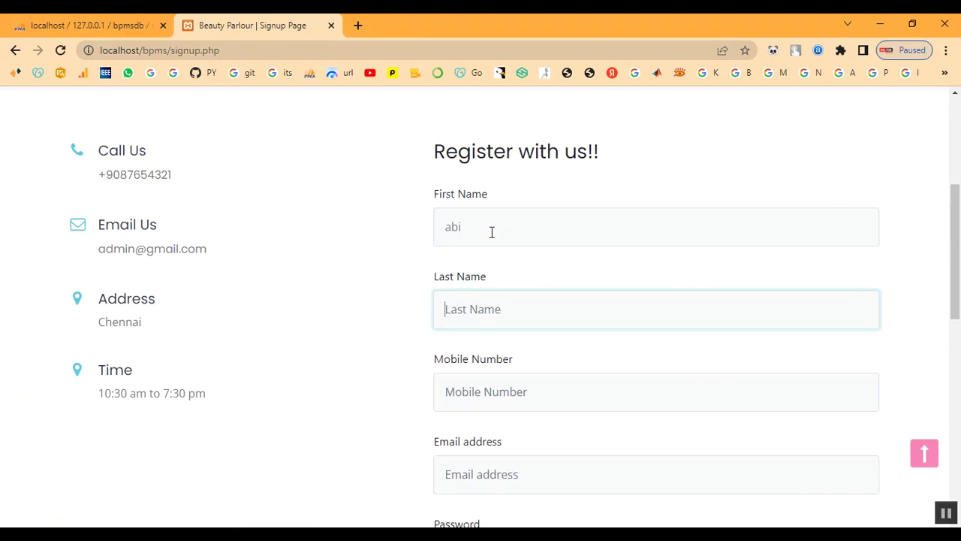
text(abi)
key(Tab)
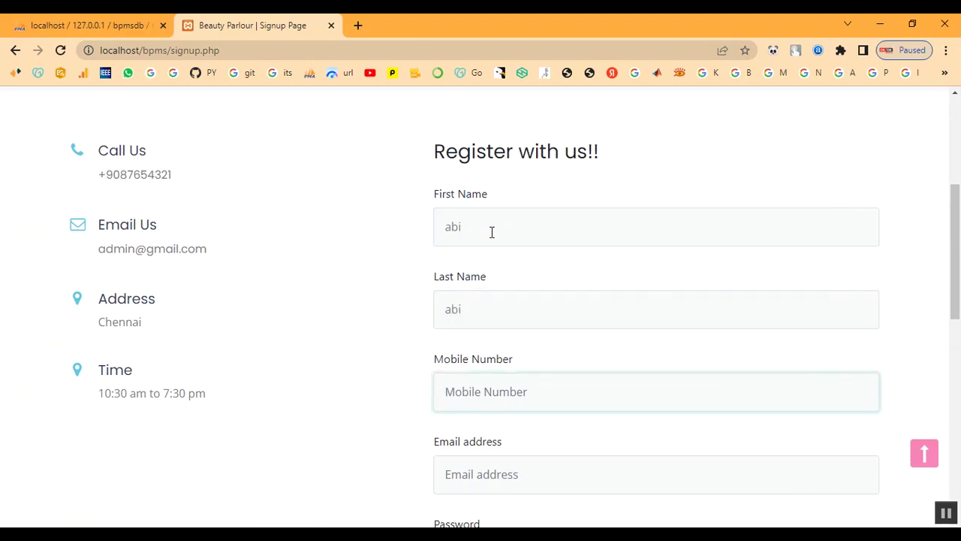
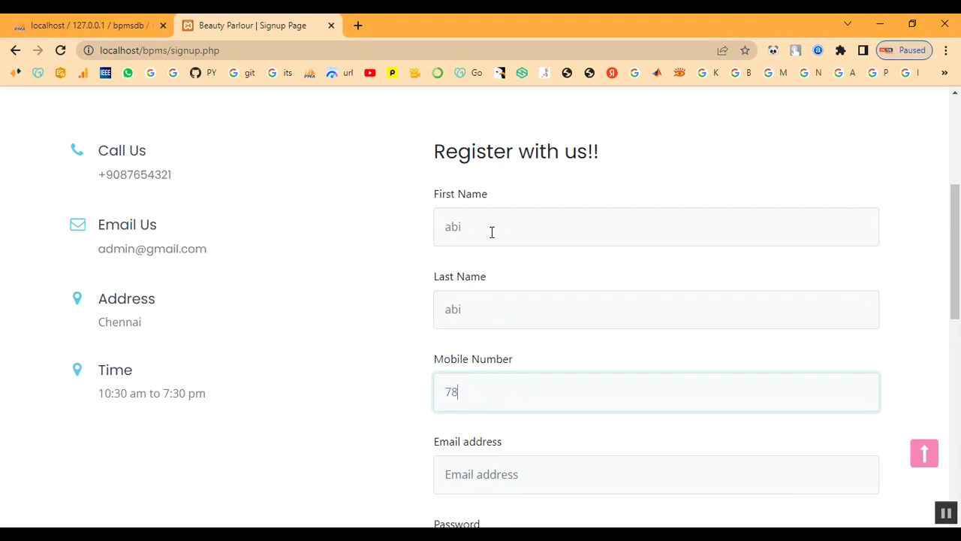
key(Tab)
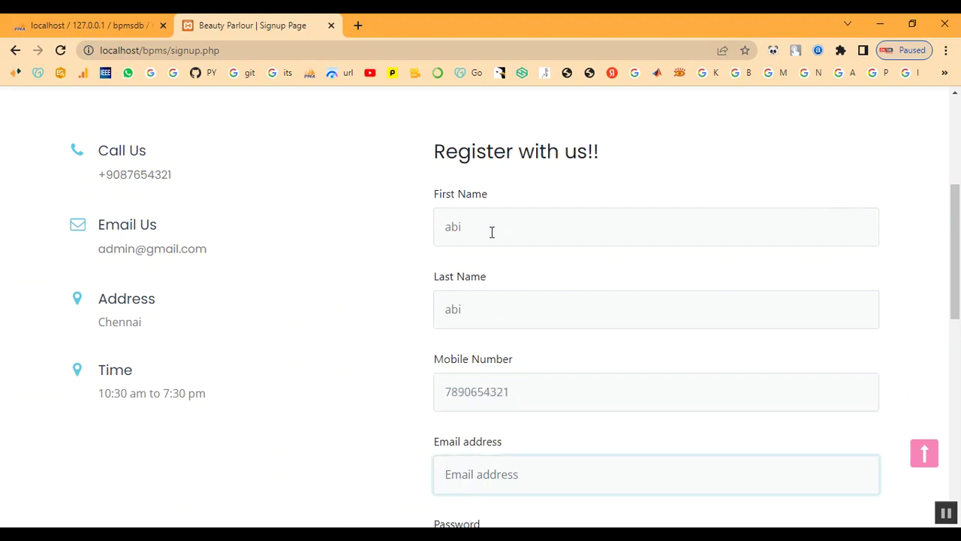
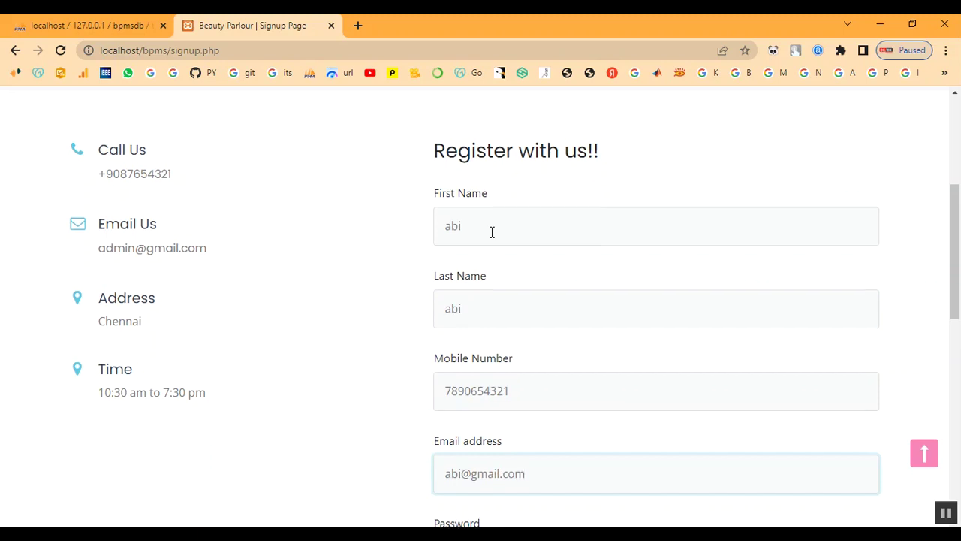
Enter and repeat the account password, submit, and dismiss the successful-registration alert.
key(Tab)
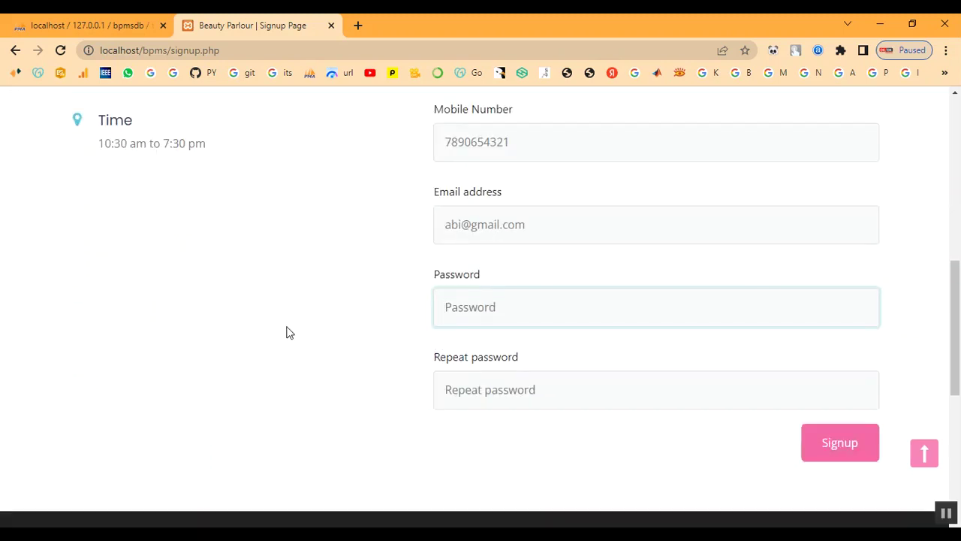
text(a)
key(BackSpace)
text(a)
key(Tab)
text(ab)
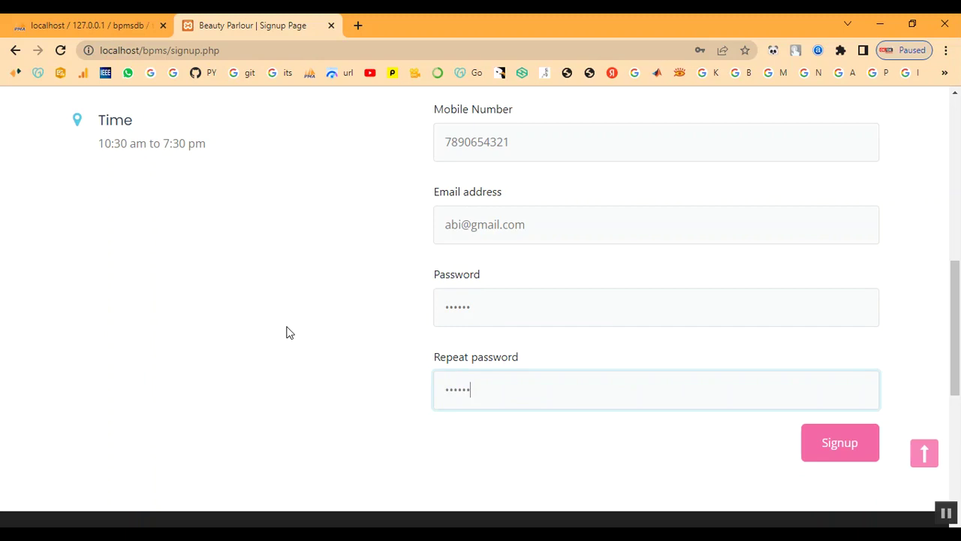
click(869, 464)
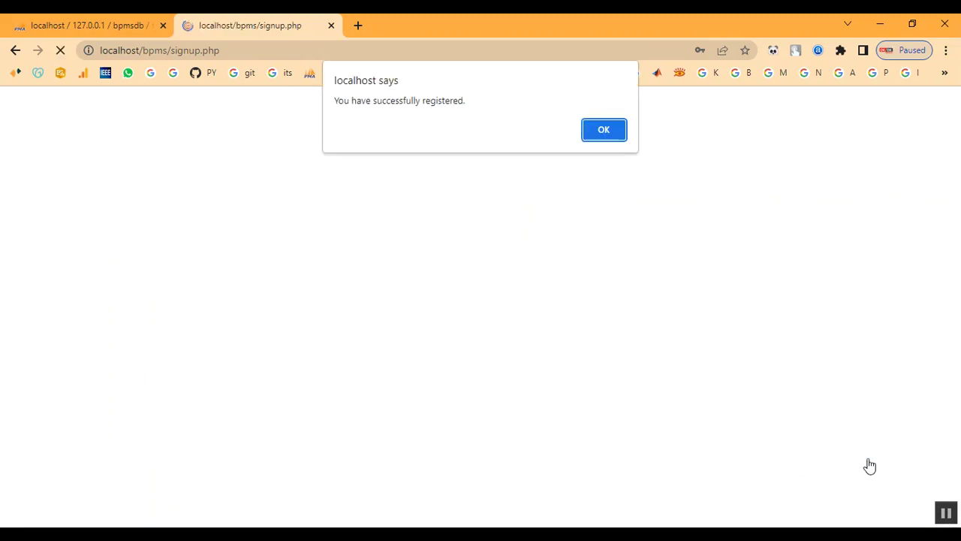
click(597, 132)
Log in with the newly registered customer's e-mail and password.
scroll(607, 273, down, 1)
scroll(692, 213, up, 1)
click(739, 130)
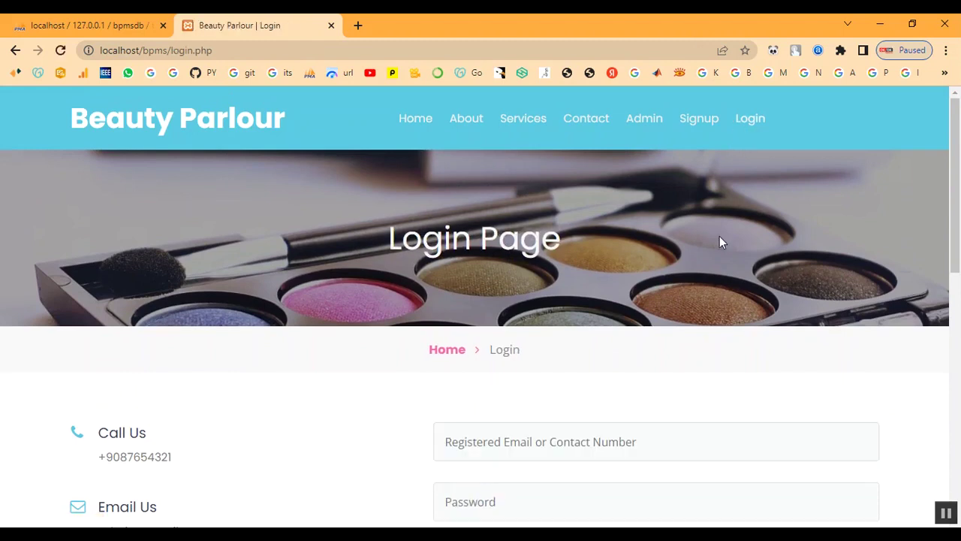
scroll(601, 286, down, 1)
click(537, 368)
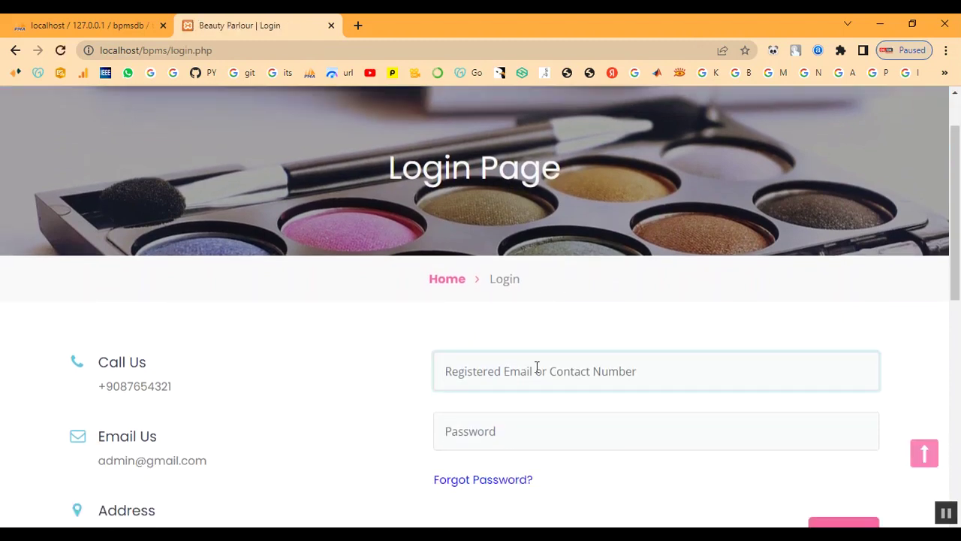
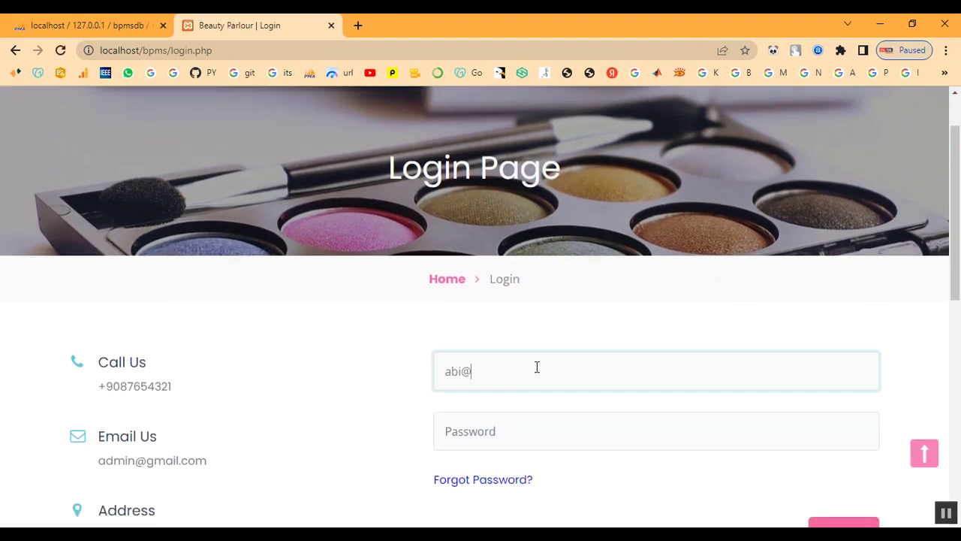
key(Tab)
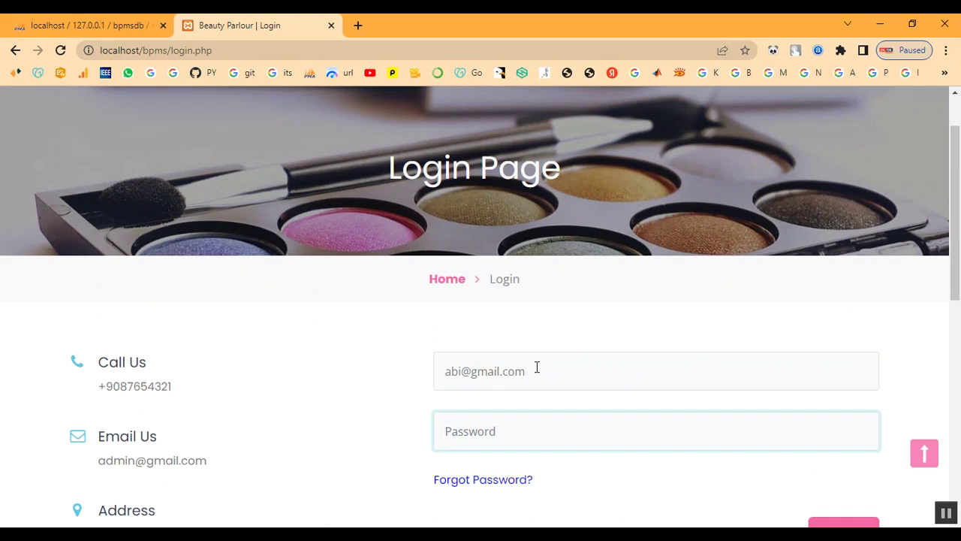
text(•)
scroll(538, 410, down, 2)
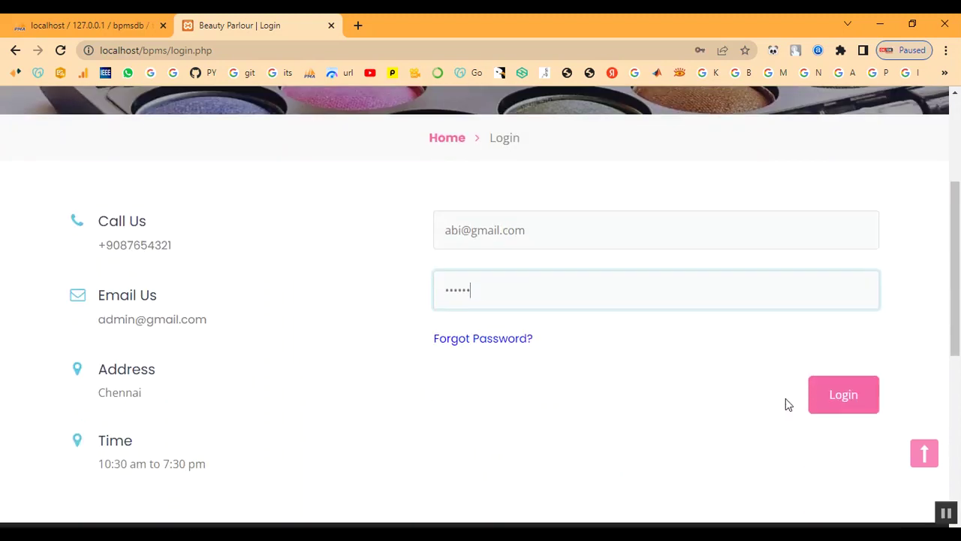
click(832, 408)
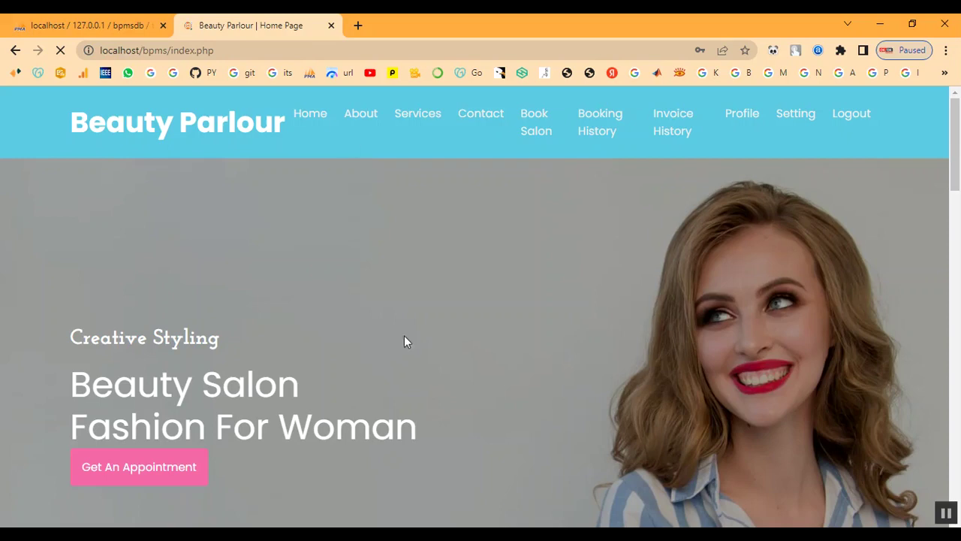
Browse the salon services list, then go to the Book Salon appointment form.
click(405, 120)
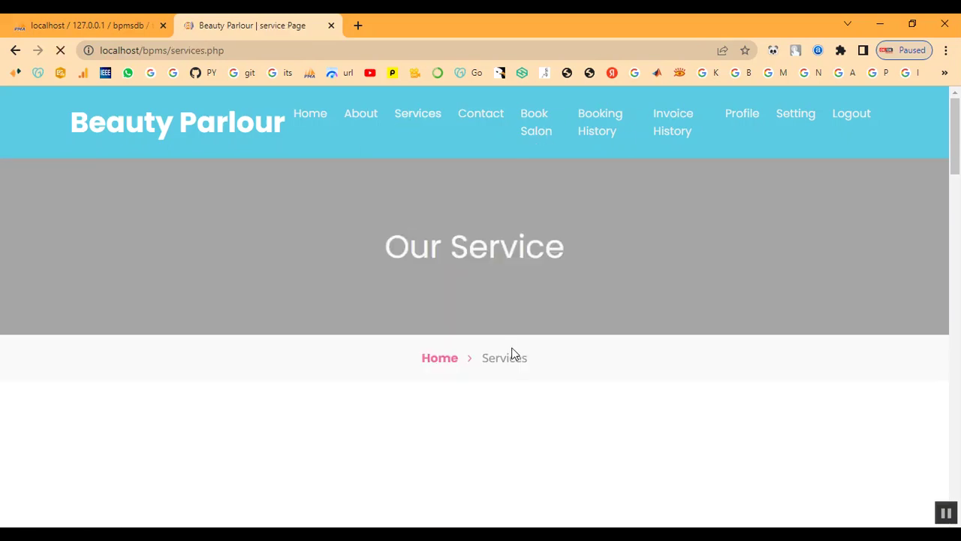
scroll(503, 366, down, 15)
scroll(540, 390, down, 6)
scroll(616, 395, up, 10)
scroll(619, 387, up, 12)
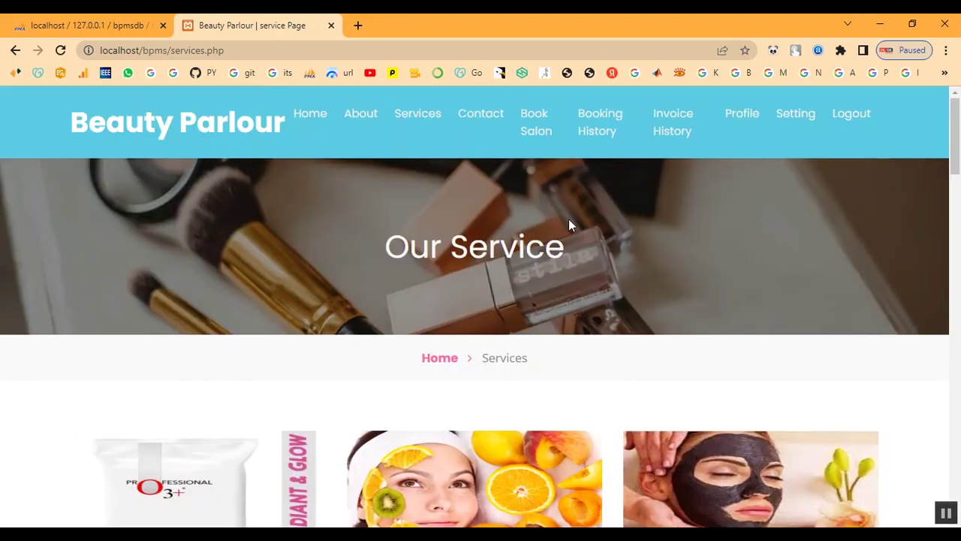
click(532, 132)
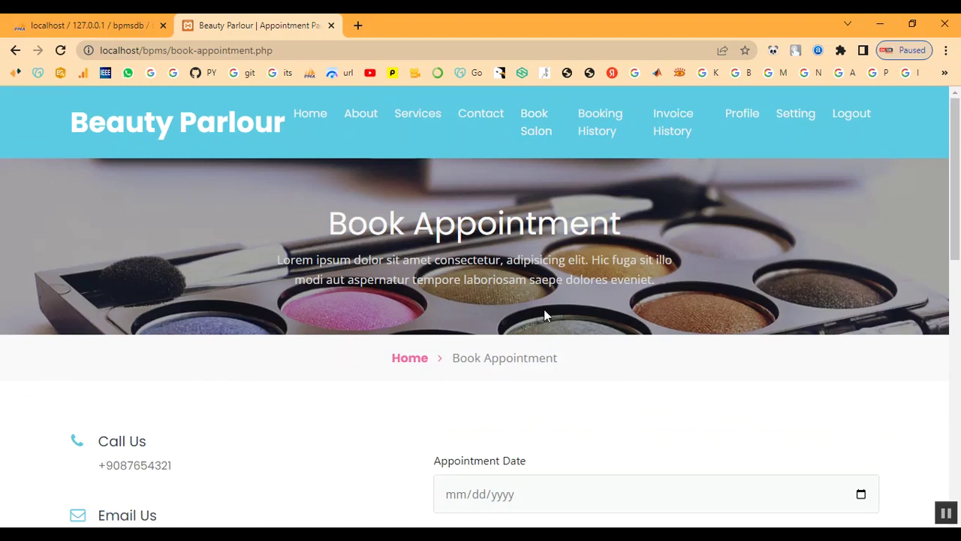
Set the appointment date to 02/10/2023 and the time to 10:00 AM.
scroll(545, 323, down, 4)
click(862, 213)
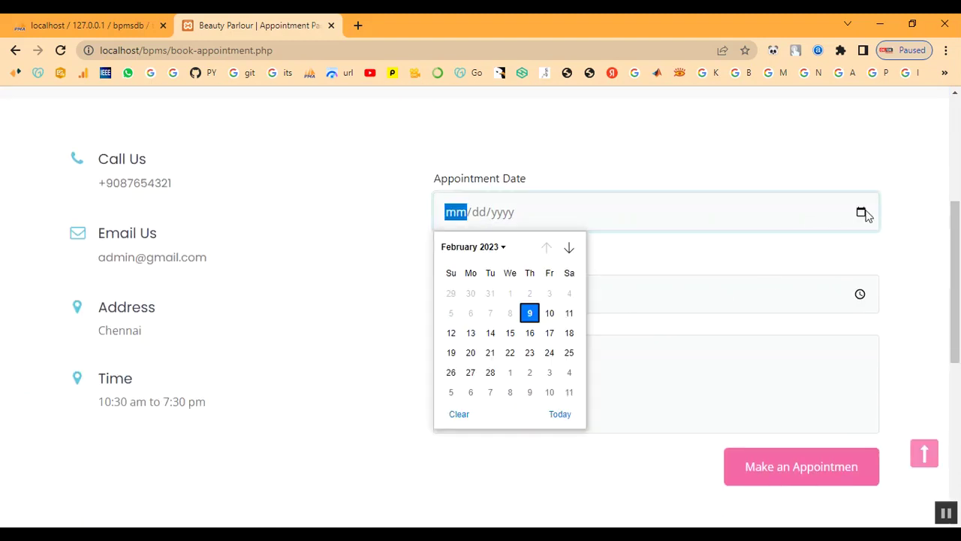
click(550, 314)
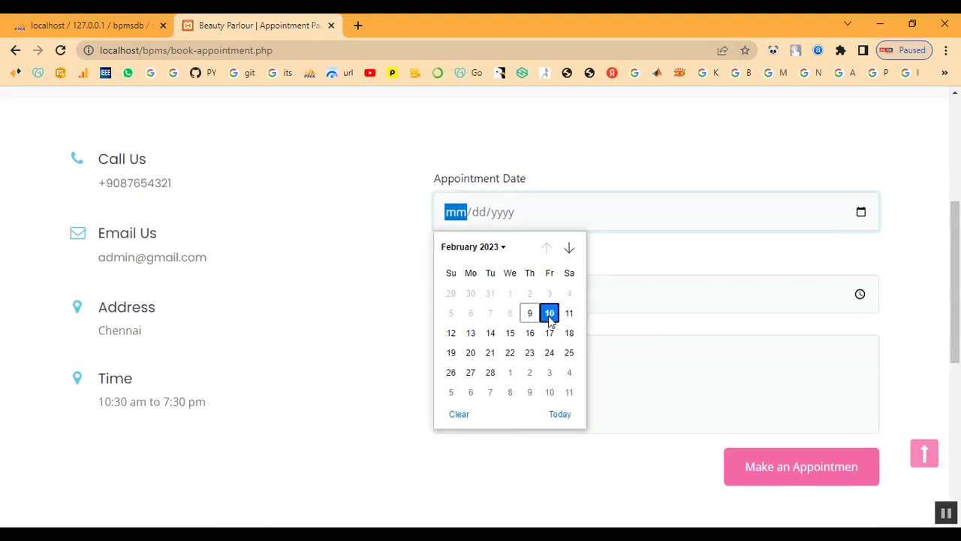
click(861, 294)
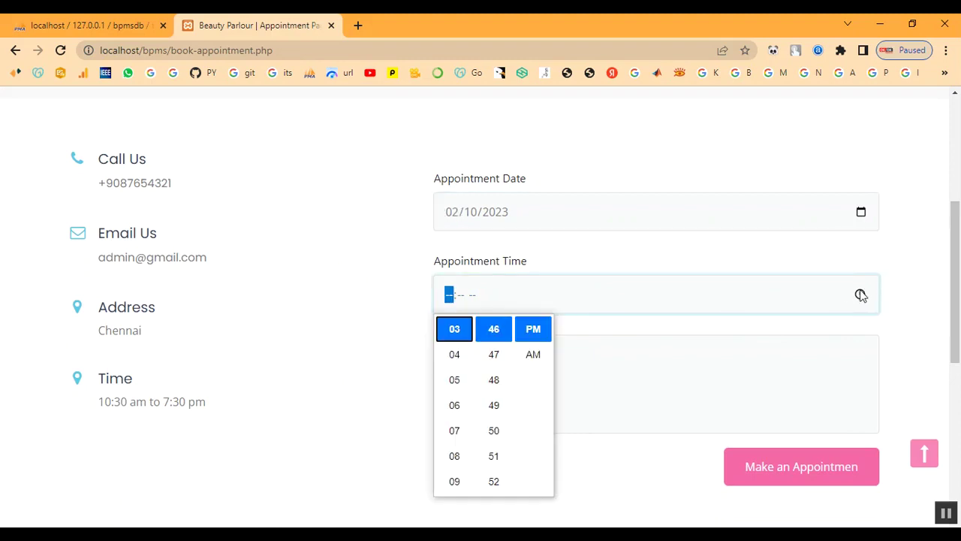
scroll(456, 389, up, 2)
scroll(455, 391, up, 1)
click(455, 354)
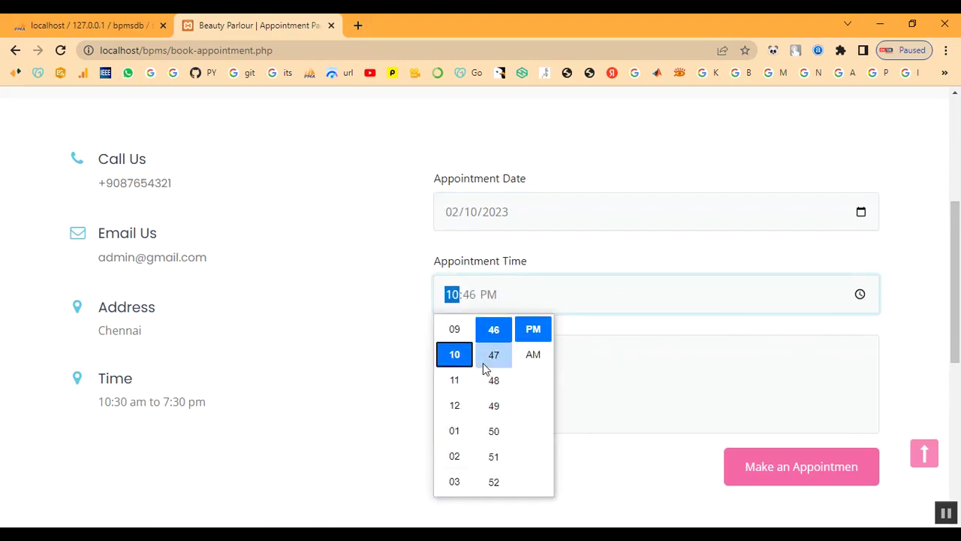
scroll(486, 371, up, 9)
scroll(494, 380, up, 4)
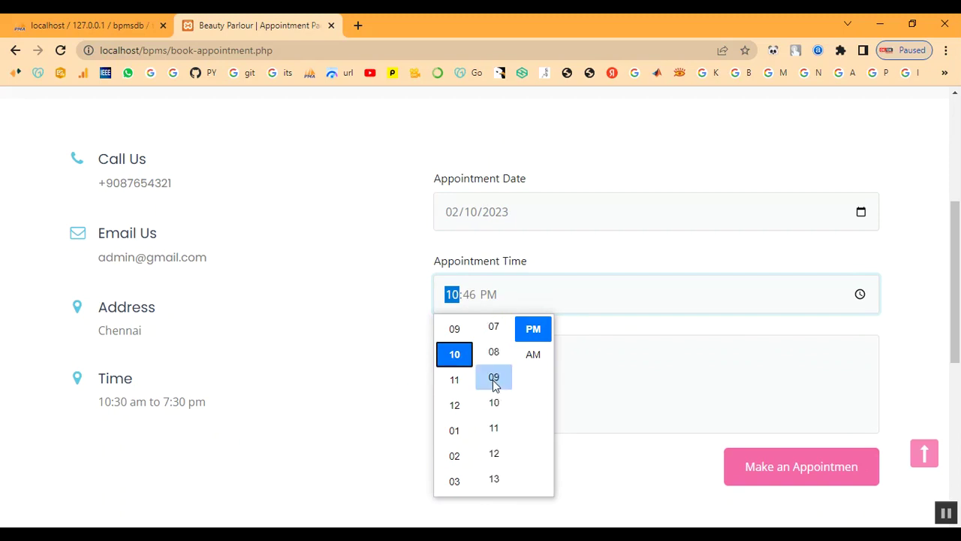
scroll(494, 383, up, 2)
scroll(495, 362, up, 2)
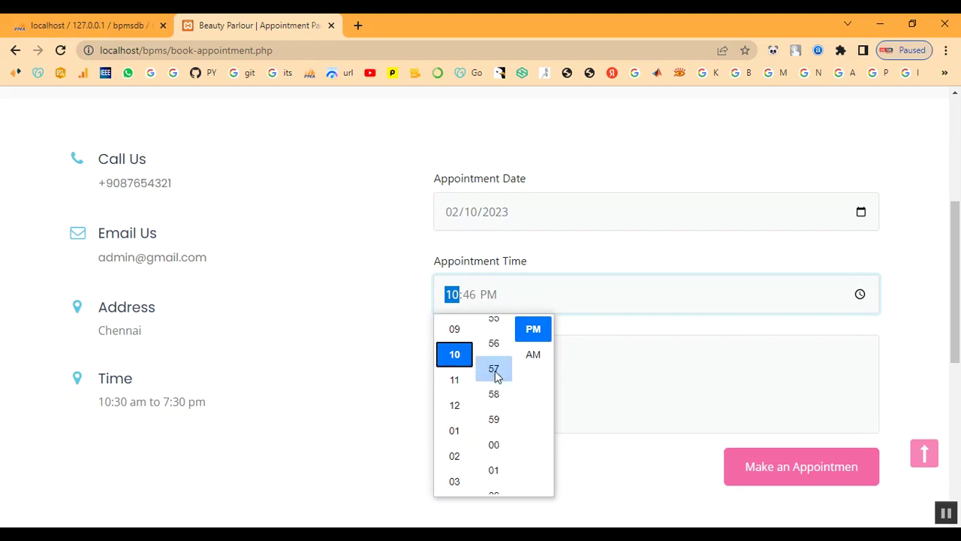
click(543, 356)
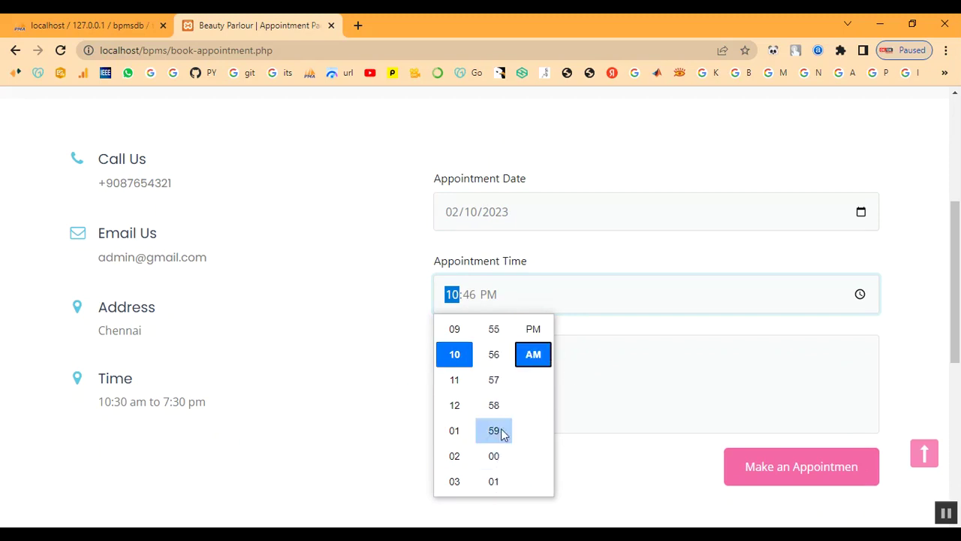
scroll(498, 428, down, 2)
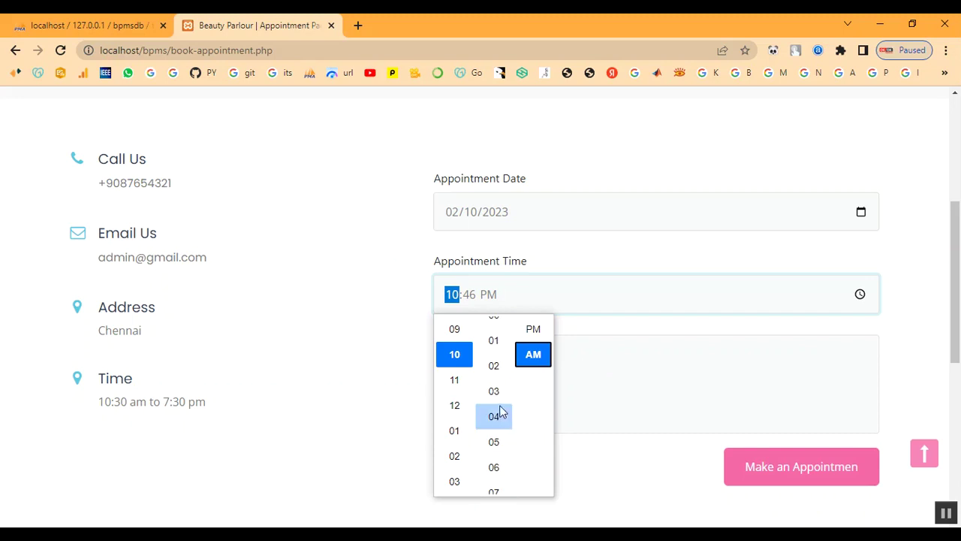
click(498, 338)
click(650, 331)
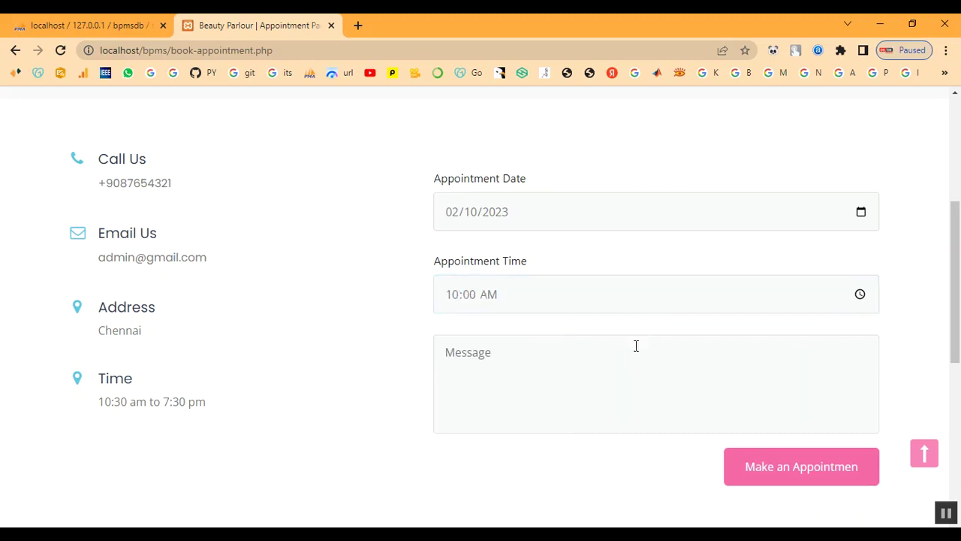
Enter the message 'Keratin Treatment' and submit the appointment booking.
click(523, 382)
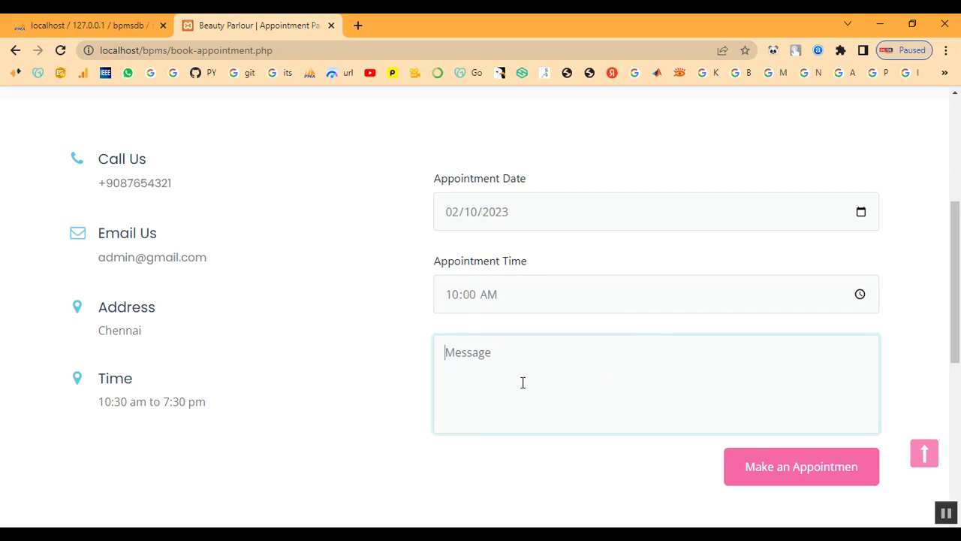
text(I)
key(BackSpace)
text(Keratin Tre)
text(atment)
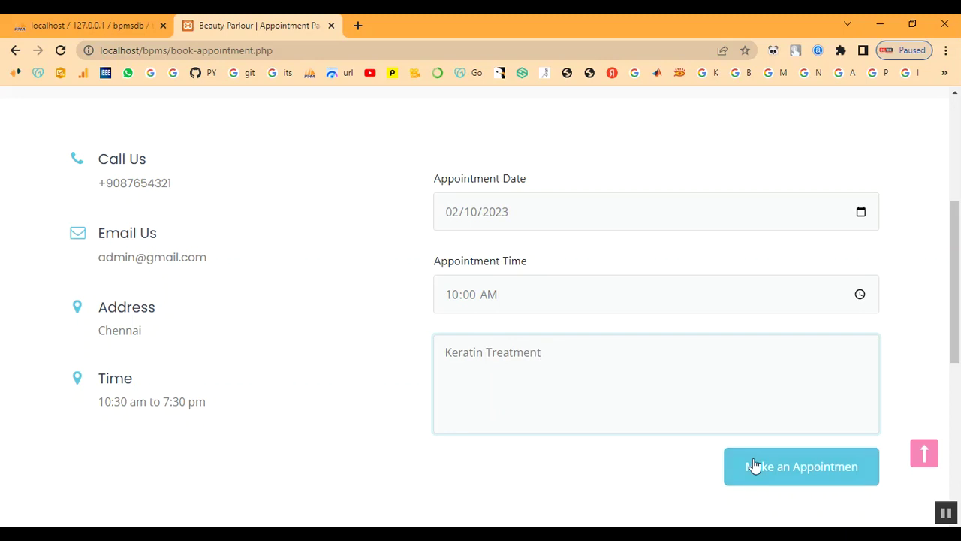
click(754, 465)
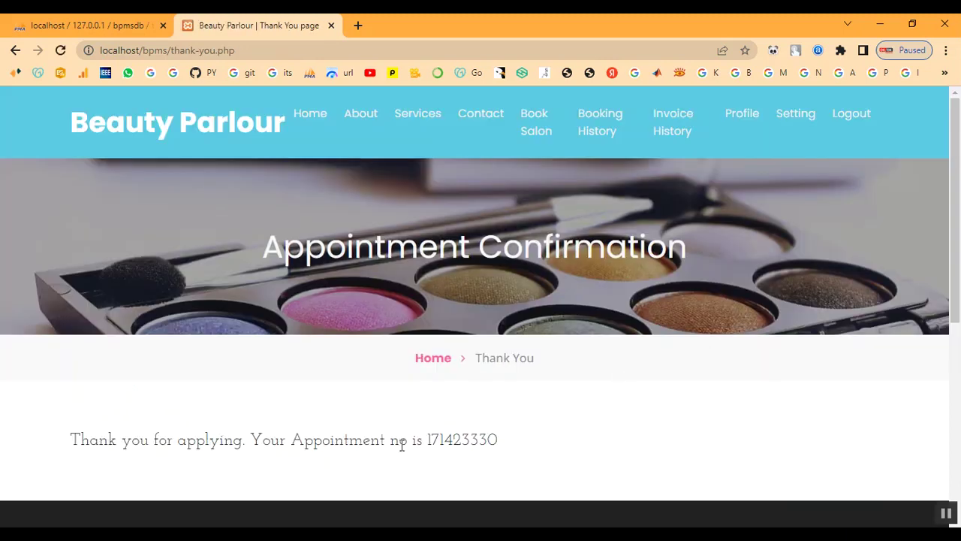
Copy the new appointment number from the thank-you page.
drag(427, 441, 514, 443)
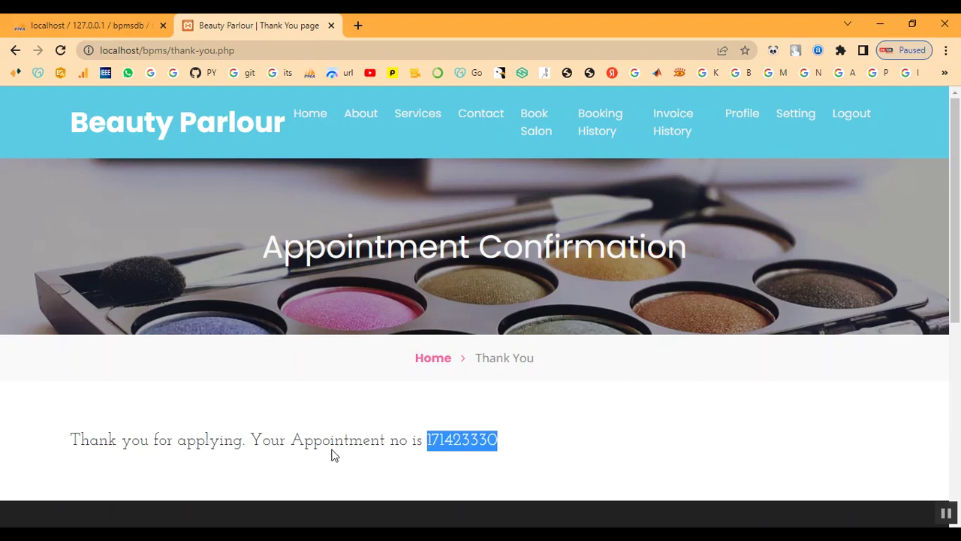
right_click(456, 447)
click(484, 359)
drag(73, 443, 509, 453)
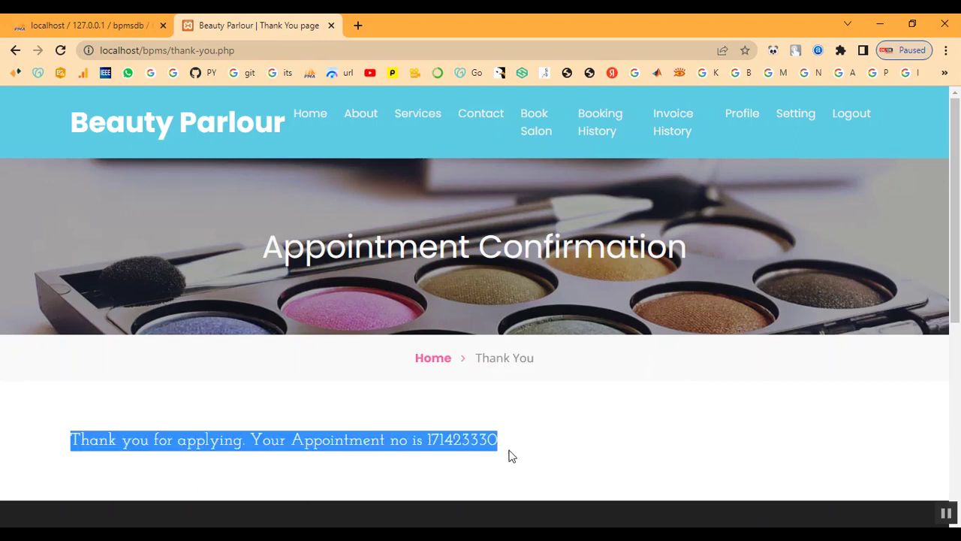
click(588, 455)
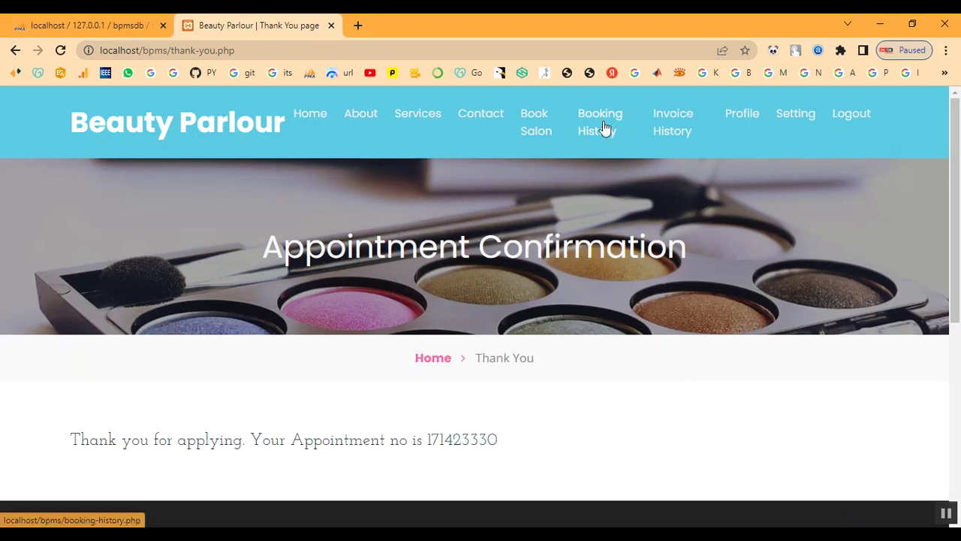
click(600, 131)
scroll(670, 401, down, 2)
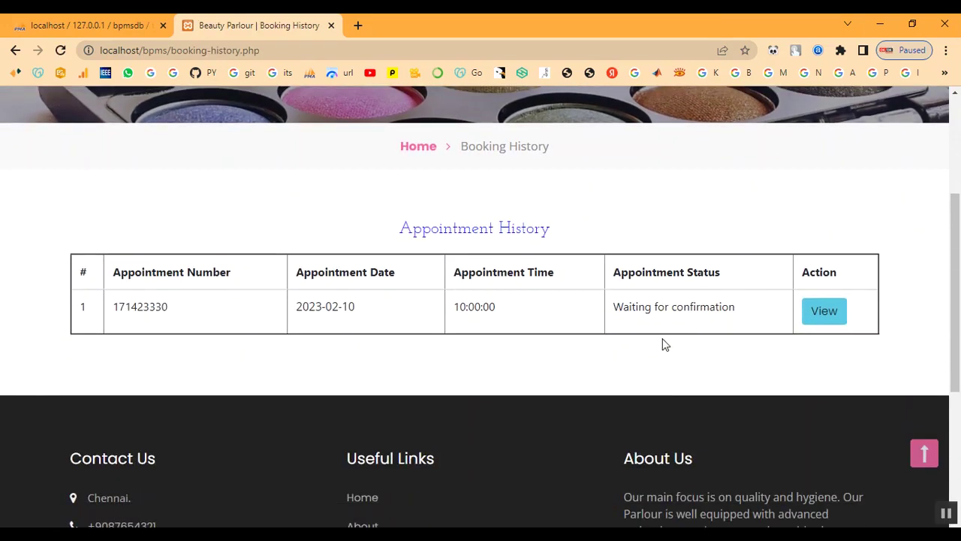
click(832, 317)
scroll(696, 369, down, 4)
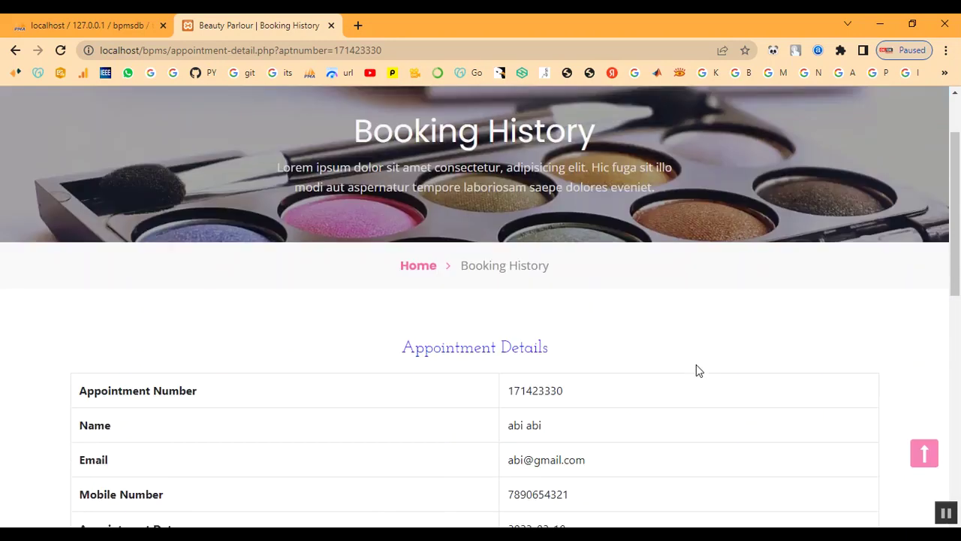
drag(511, 443, 668, 457)
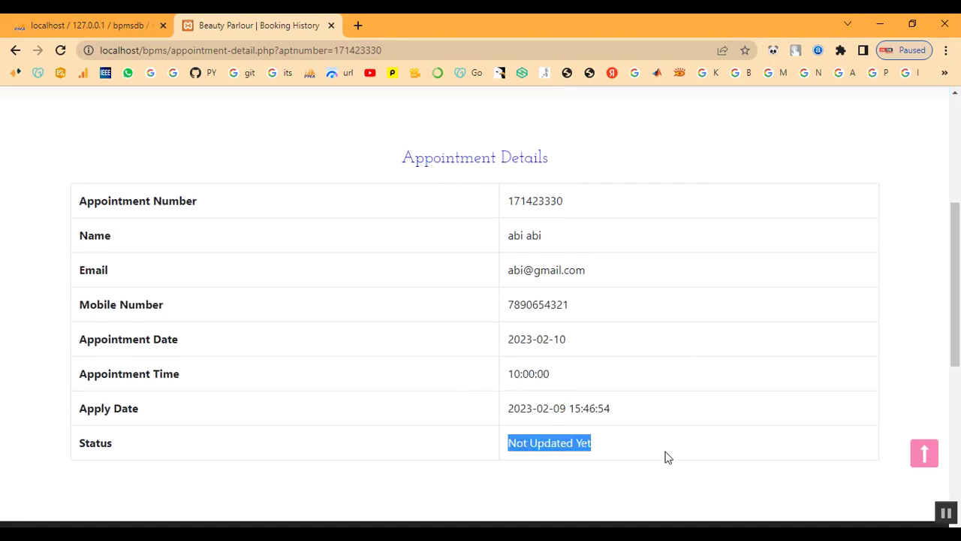
scroll(689, 359, up, 4)
click(603, 137)
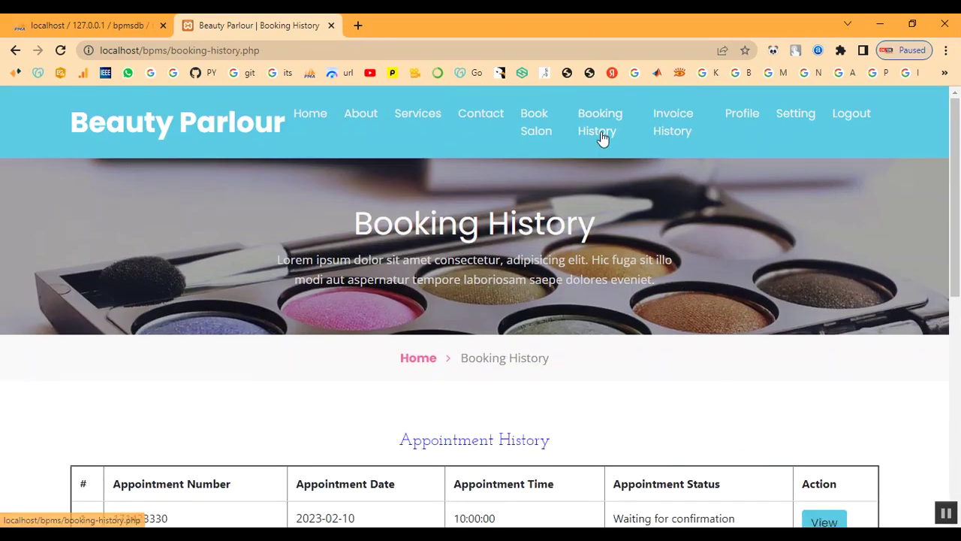
Review the empty Invoice History and the customer's Profile page.
click(686, 126)
scroll(686, 265, down, 3)
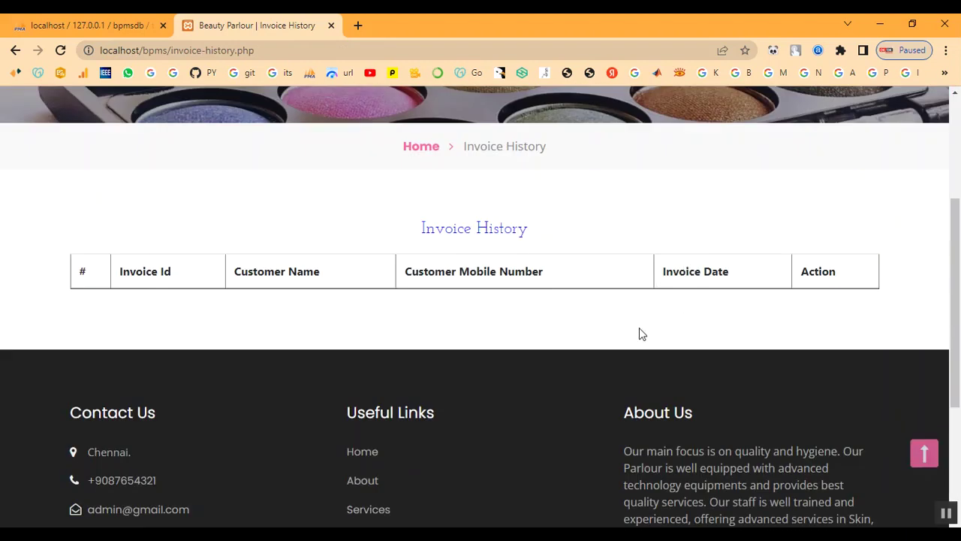
scroll(639, 331, up, 3)
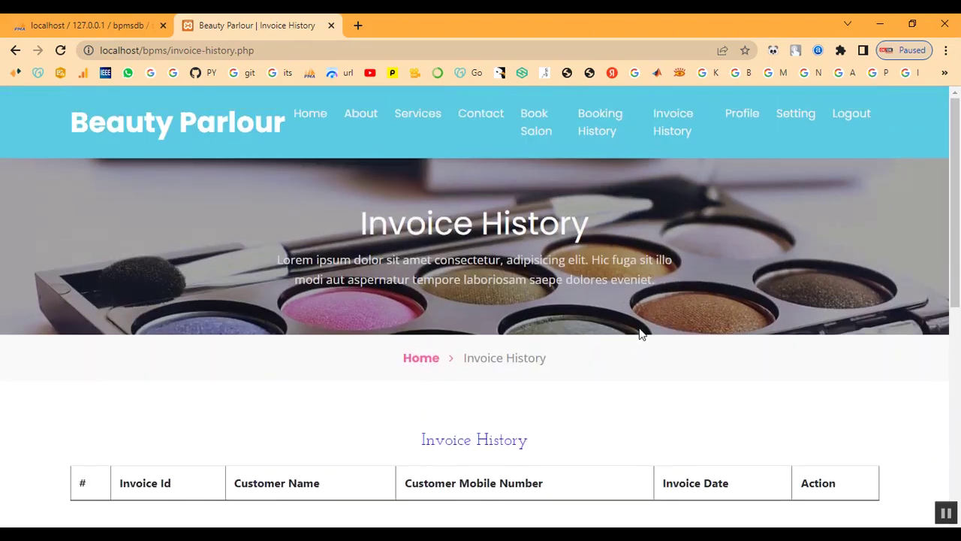
click(736, 118)
scroll(664, 323, down, 1)
scroll(661, 319, down, 8)
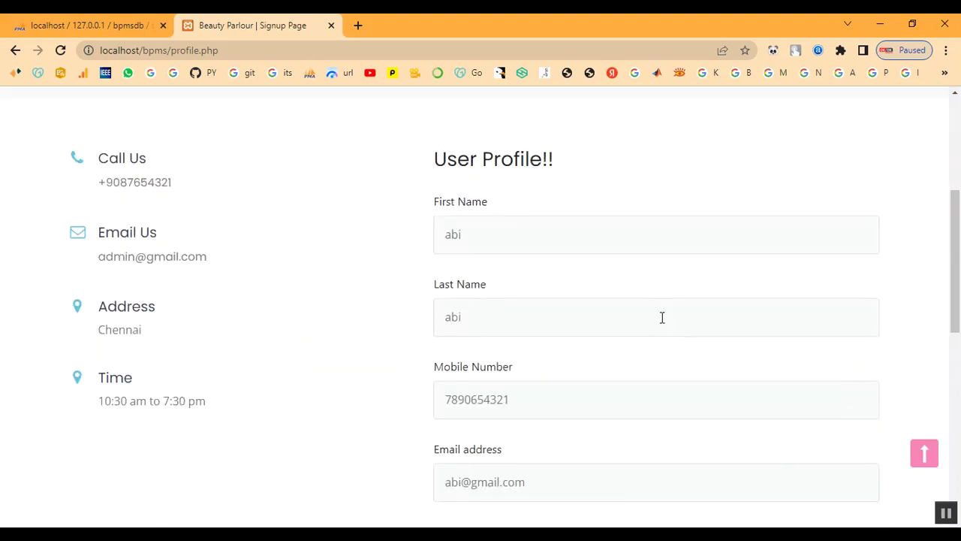
scroll(650, 323, up, 4)
scroll(652, 331, up, 5)
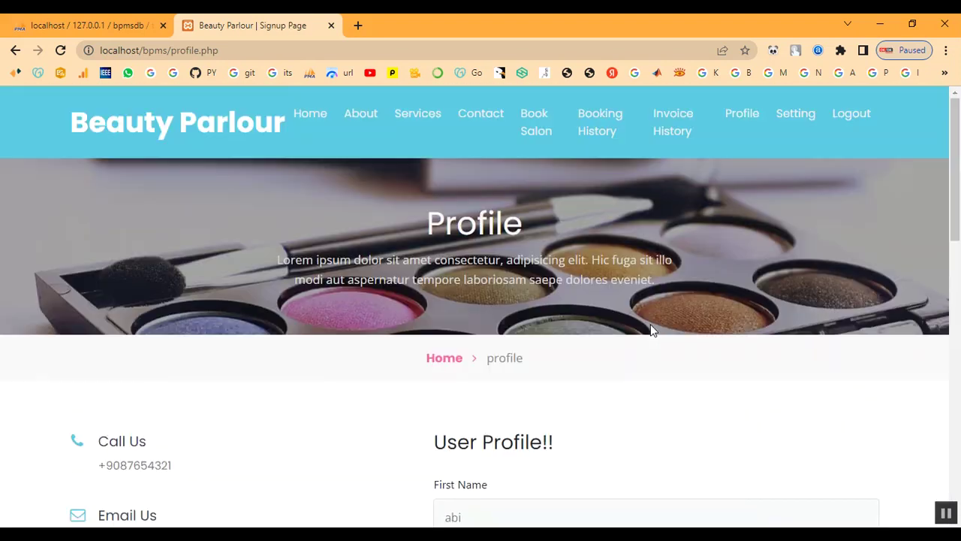
Look over the password Setting page, then log out to the Login page.
click(796, 118)
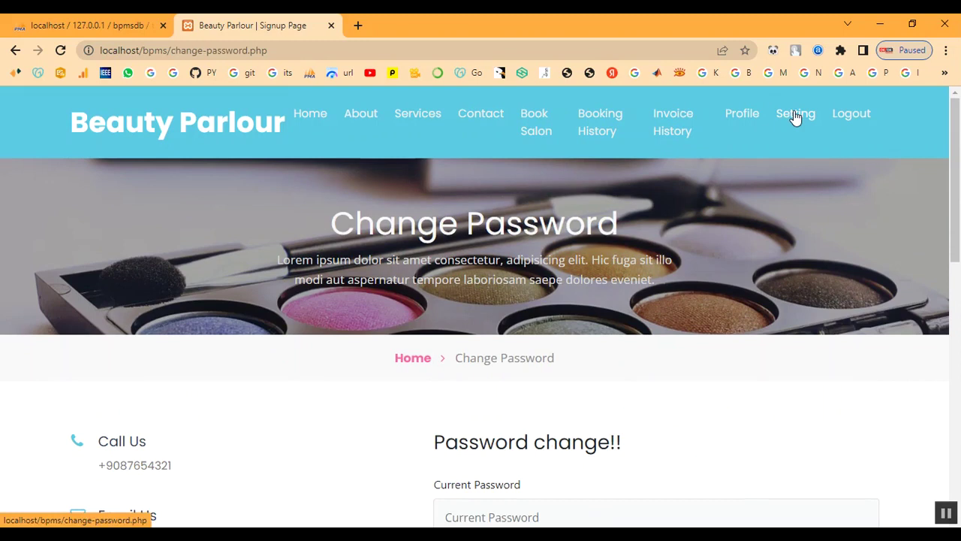
scroll(749, 255, down, 5)
scroll(751, 256, up, 5)
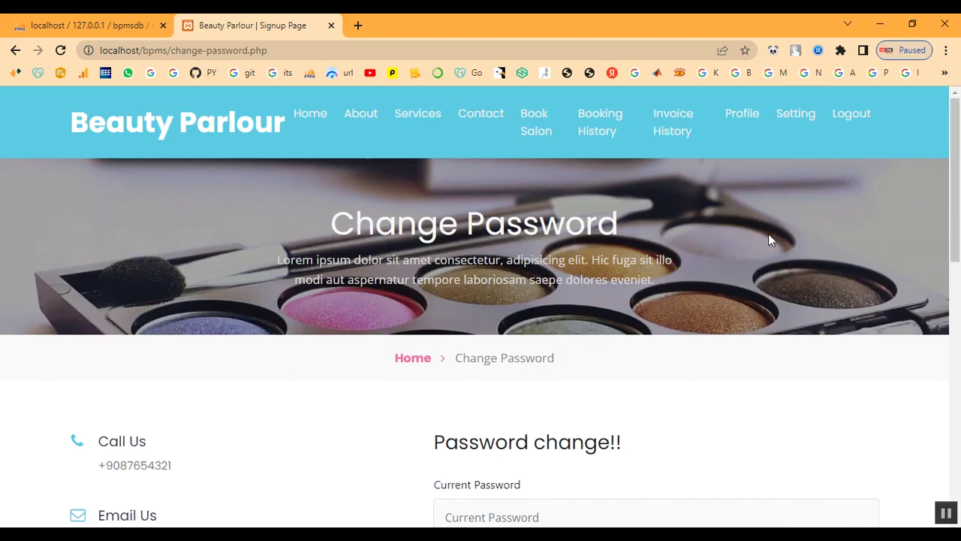
click(851, 114)
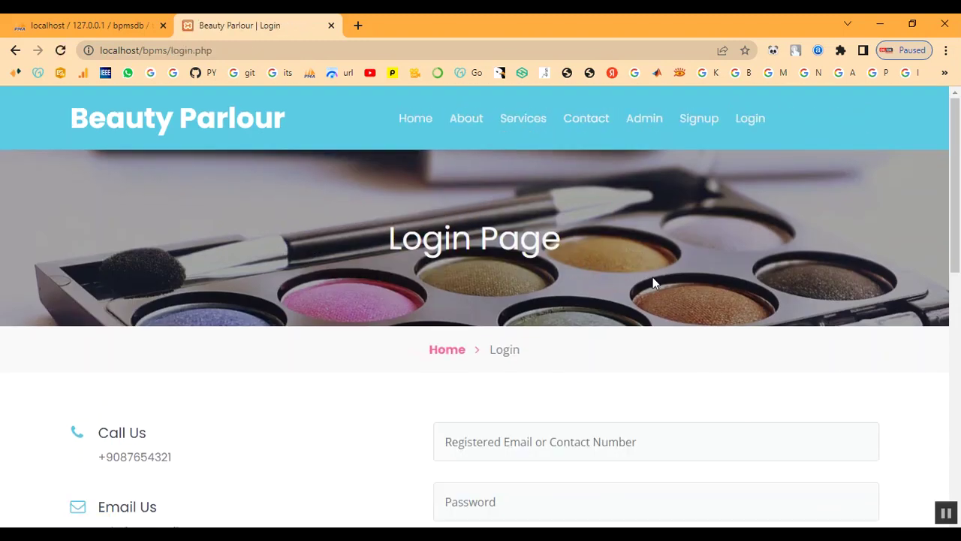
Sign in to the admin panel with the admin credentials and open All Appointment.
click(445, 353)
click(642, 122)
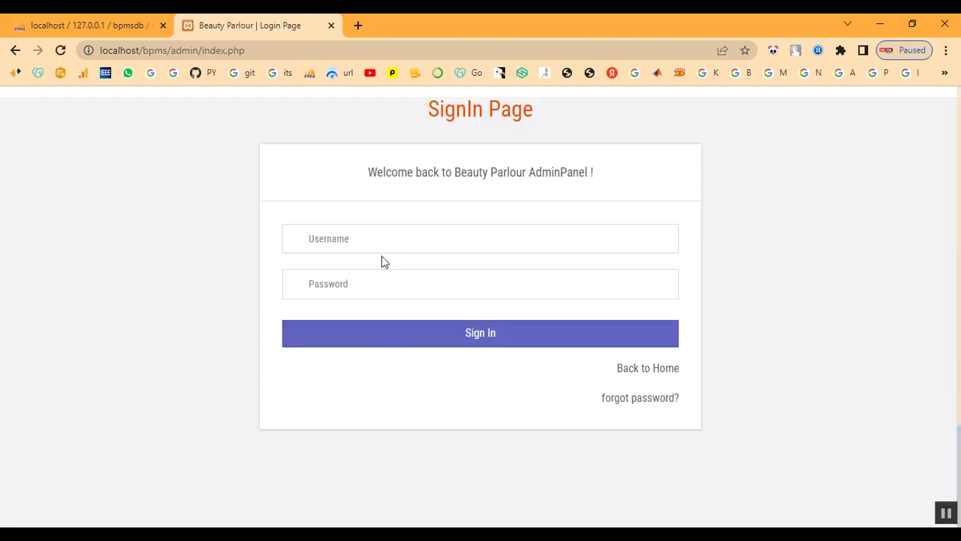
click(383, 246)
text(adminT)
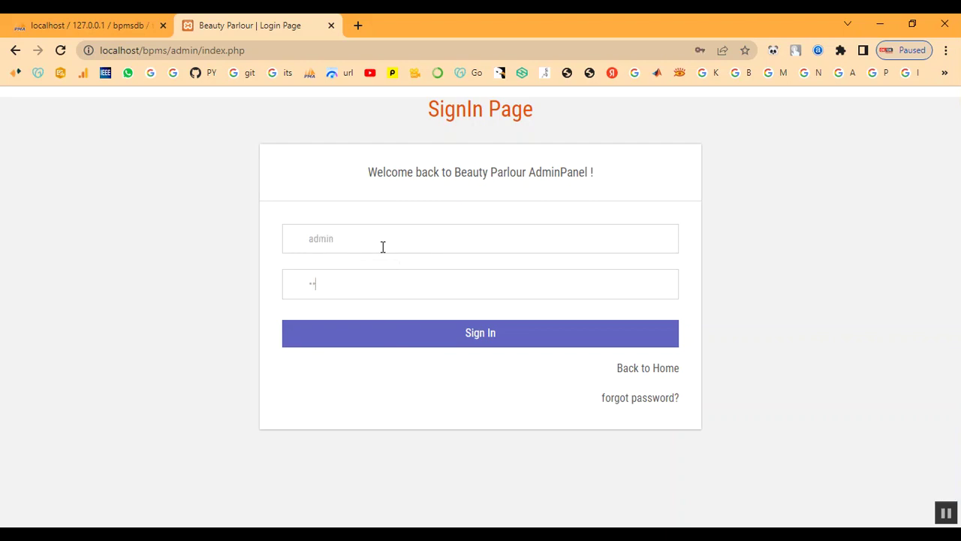
click(399, 328)
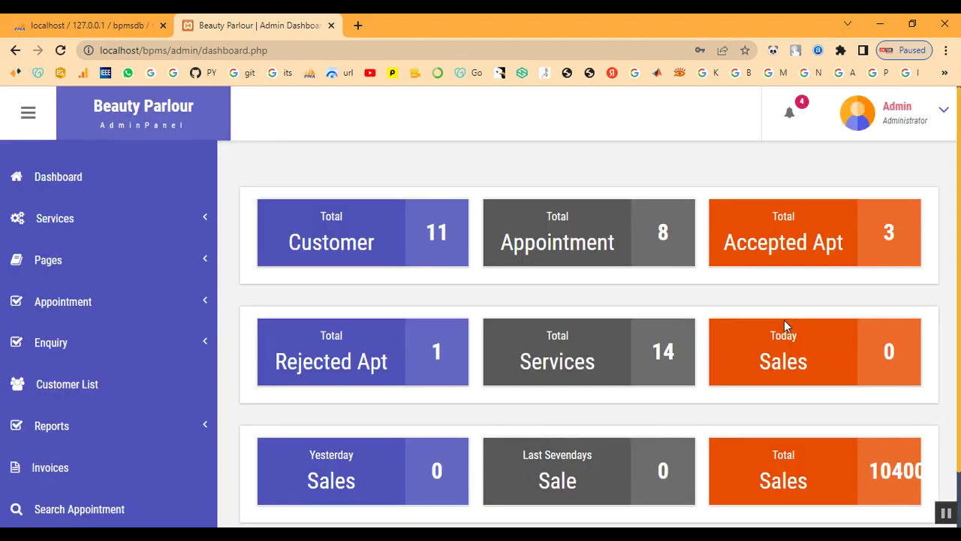
click(71, 302)
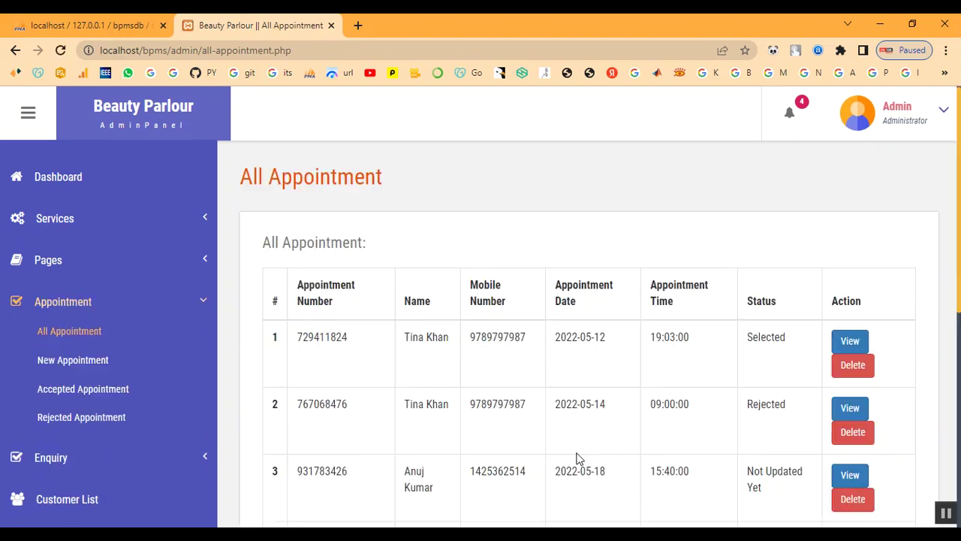
Open the View Appointment page for the new 2023-02-10 booking via the newest notification.
scroll(444, 348, down, 3)
scroll(478, 427, down, 3)
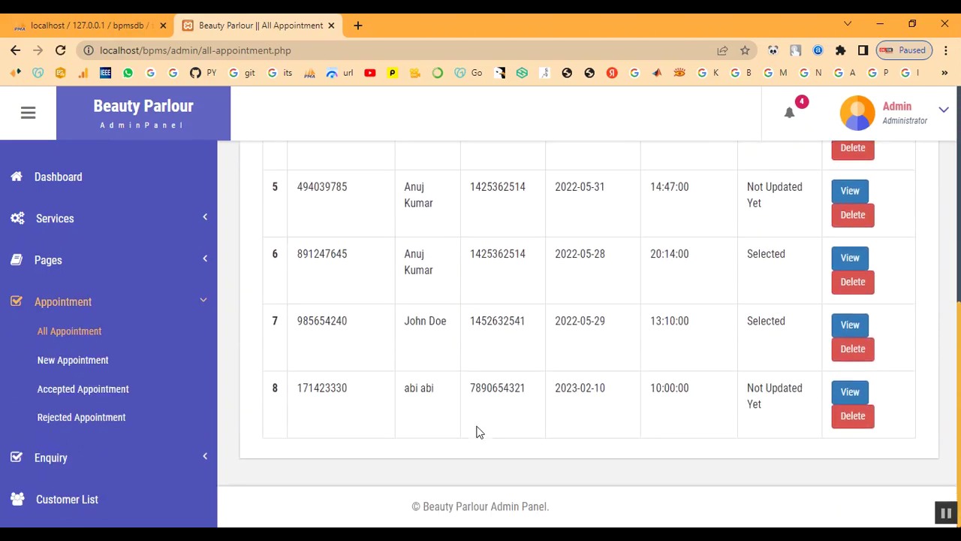
drag(401, 389, 783, 422)
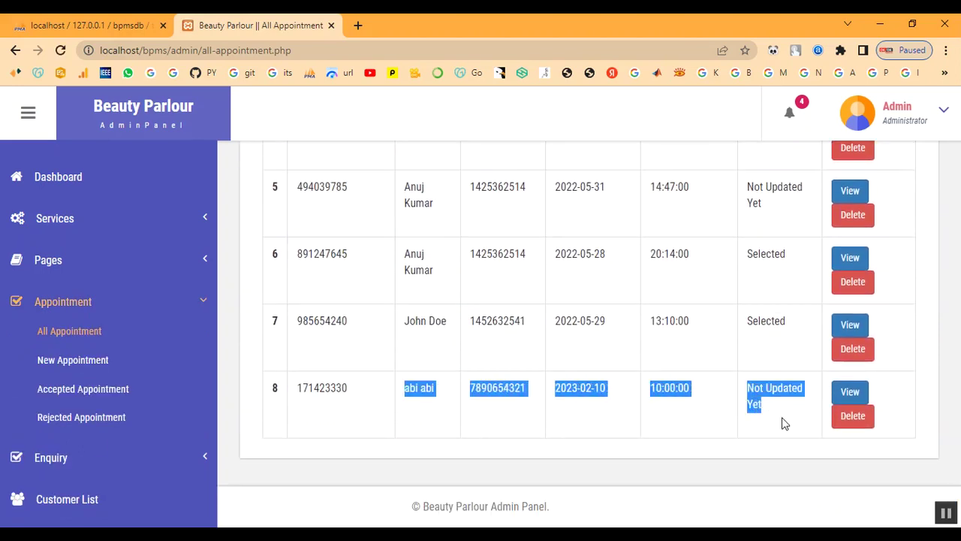
click(781, 401)
click(855, 396)
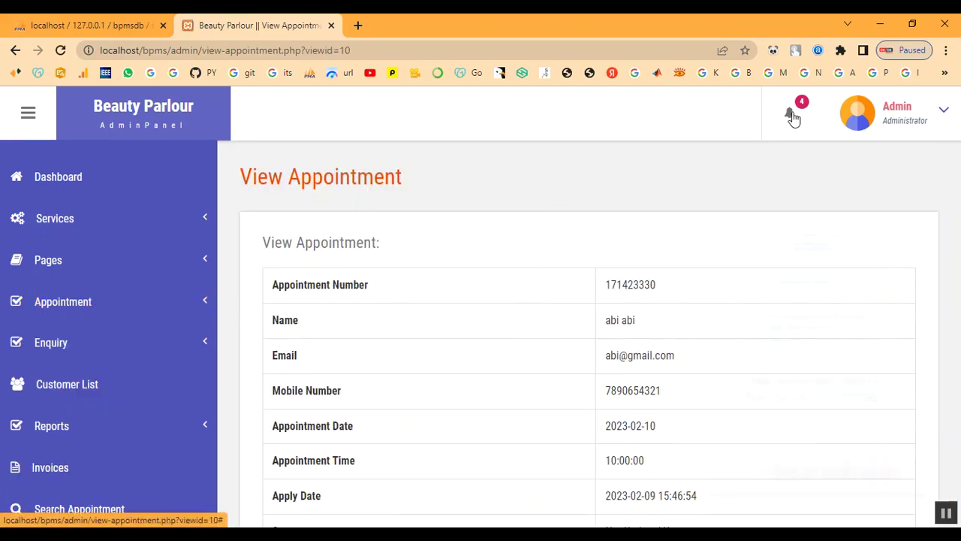
click(793, 119)
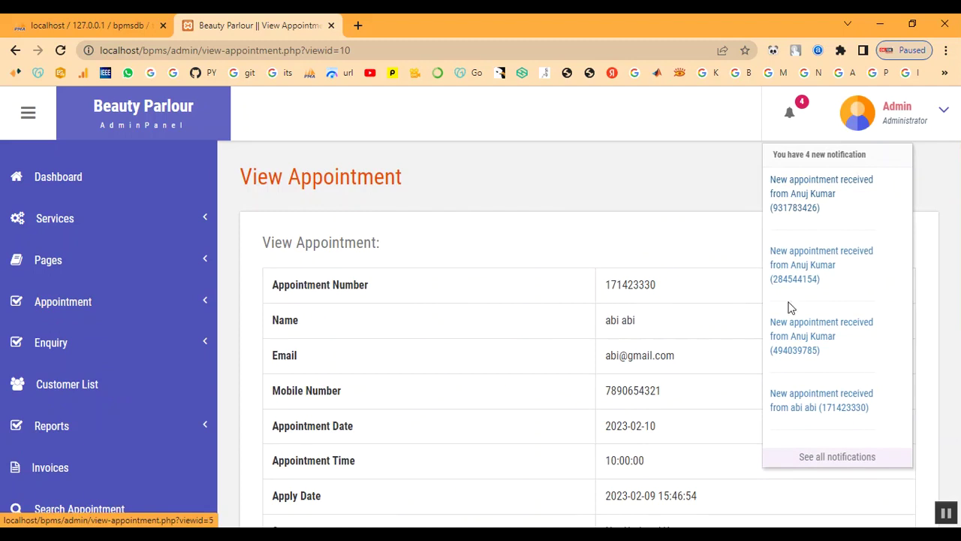
click(790, 411)
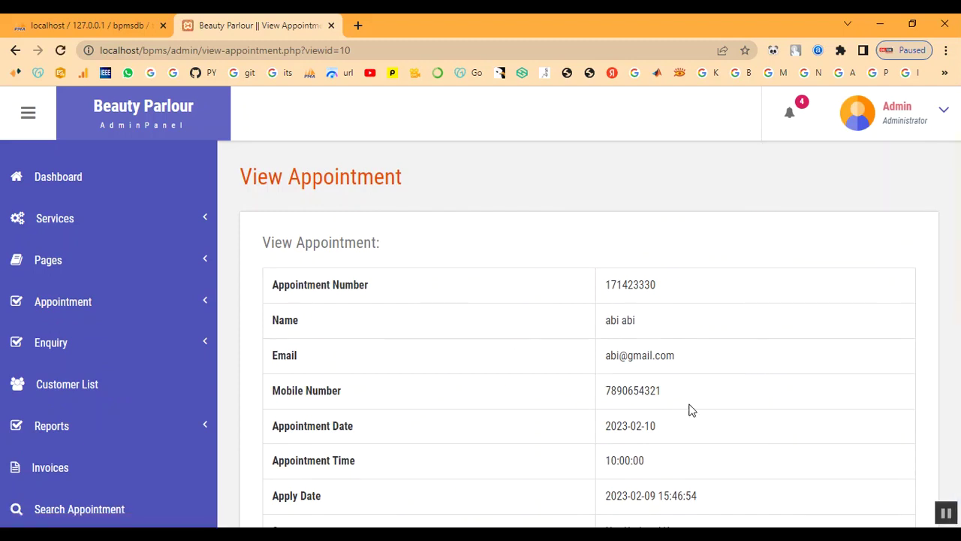
scroll(786, 332, down, 4)
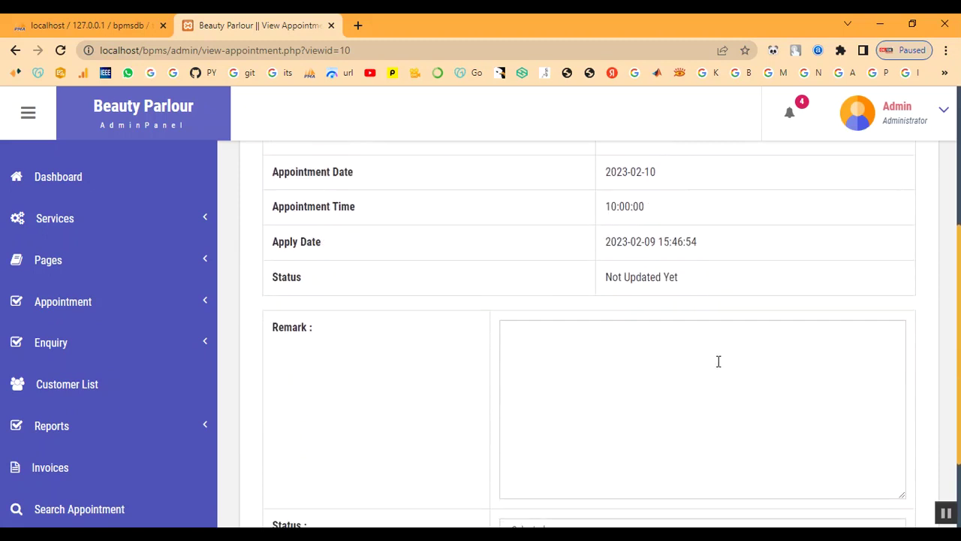
scroll(677, 349, up, 2)
Add remark 'Your Appointment has been Booked', set status Selected, submit, and dismiss the alert.
scroll(678, 348, down, 3)
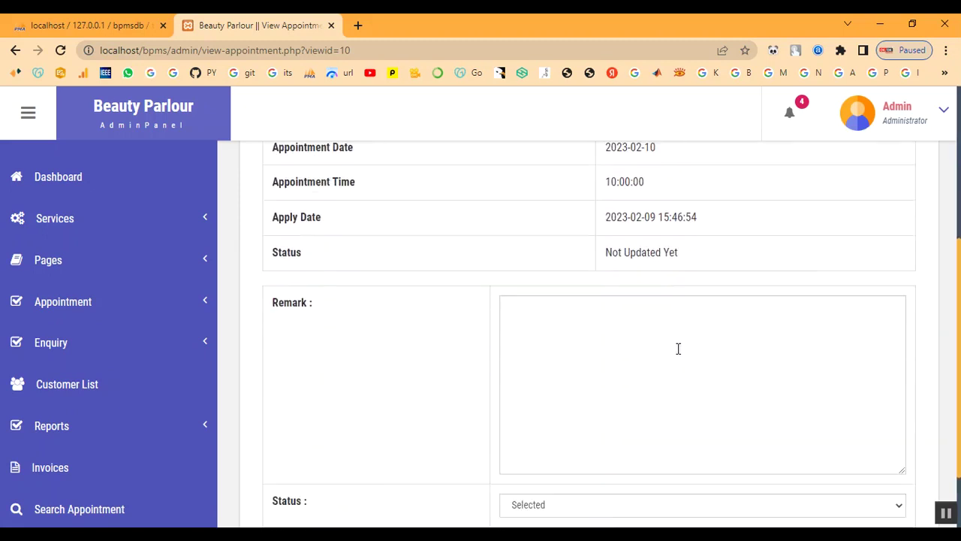
click(672, 372)
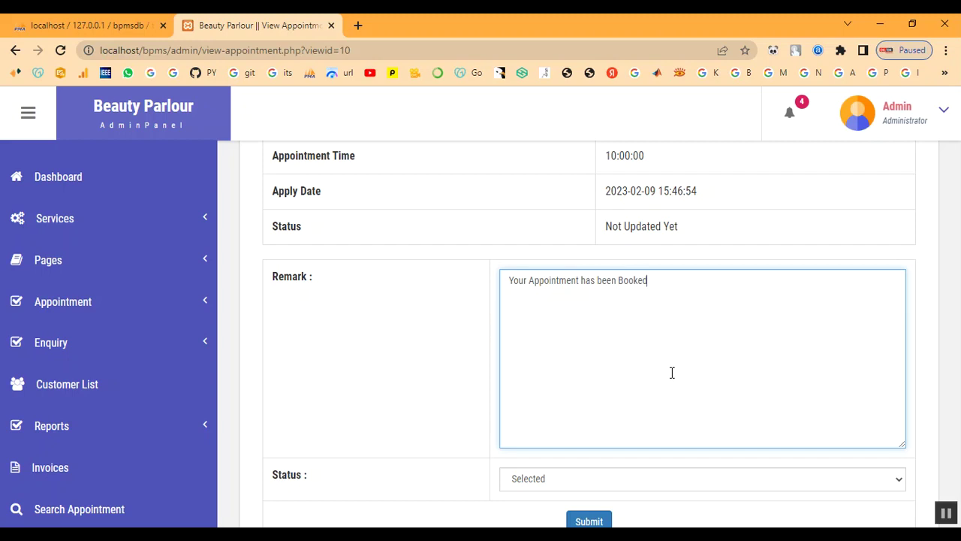
scroll(673, 372, down, 1)
click(622, 414)
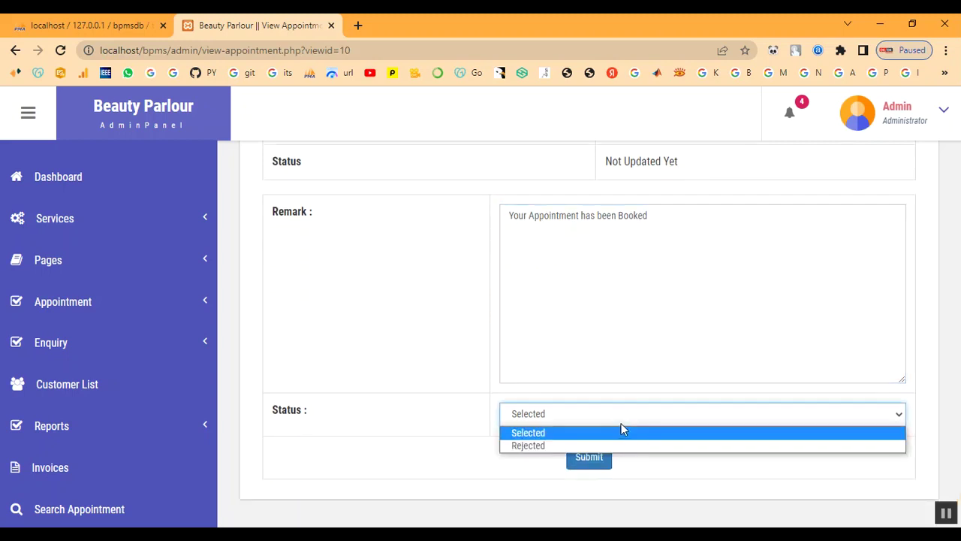
click(620, 433)
click(589, 459)
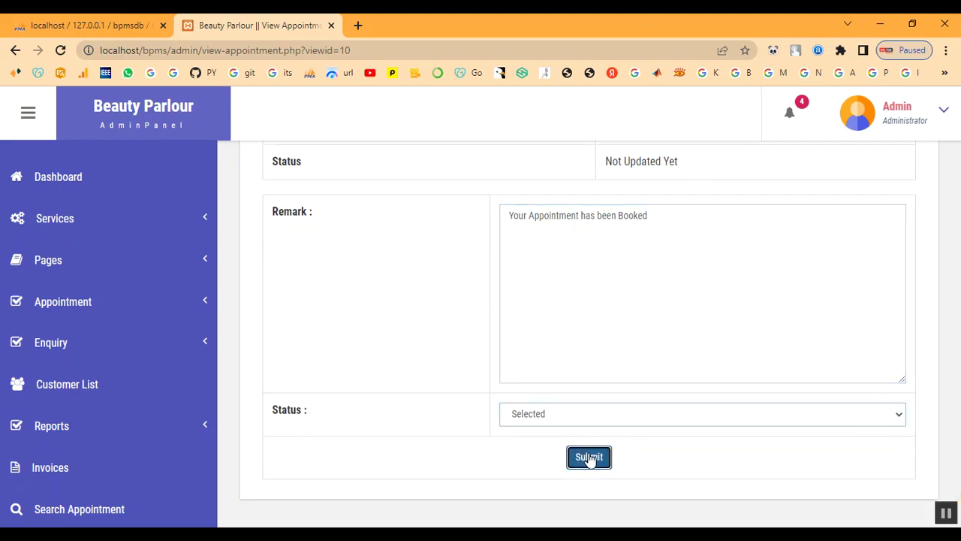
drag(502, 106, 545, 118)
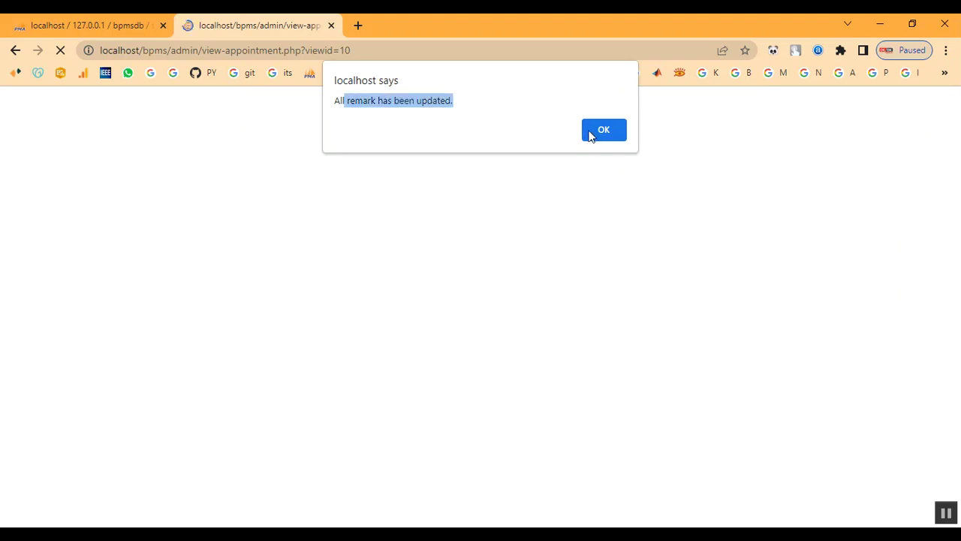
click(592, 130)
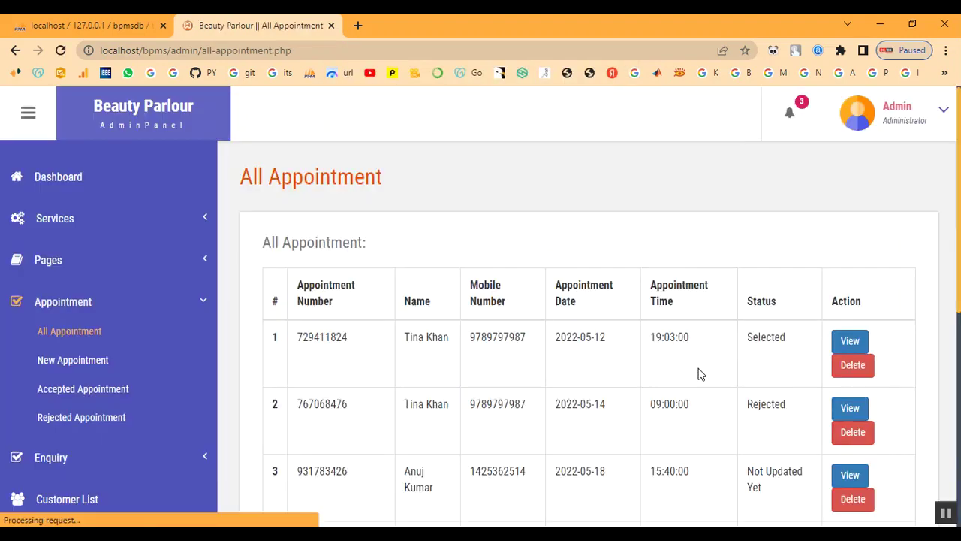
scroll(766, 459, down, 5)
scroll(770, 447, down, 1)
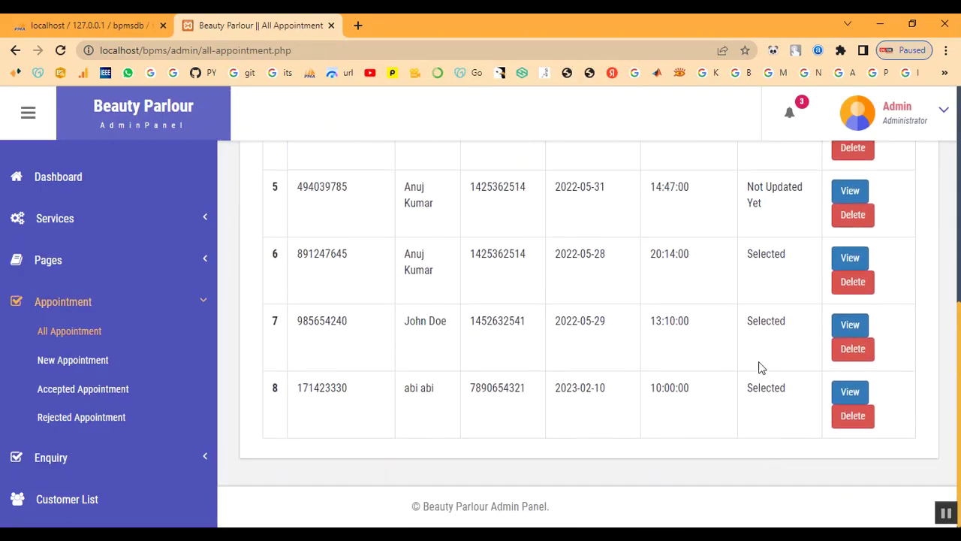
drag(754, 399, 792, 400)
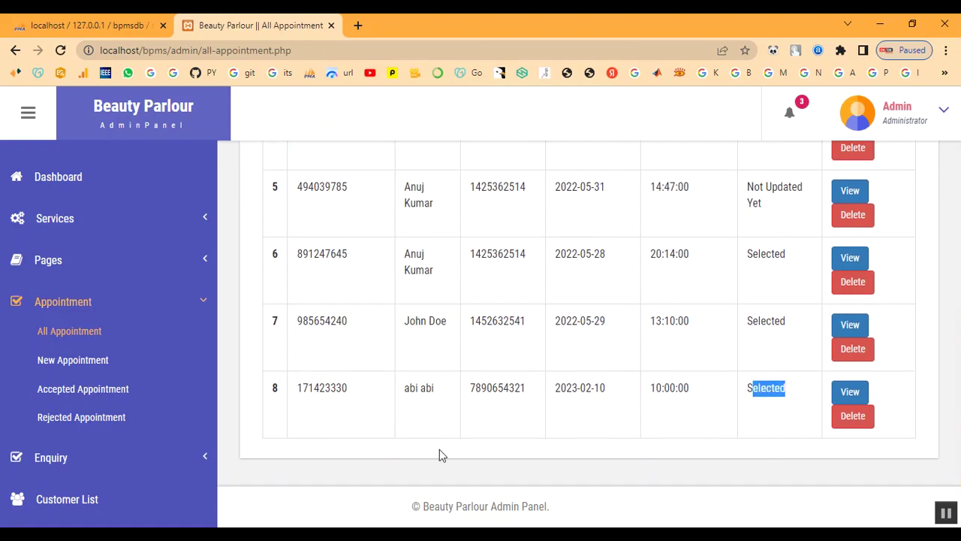
scroll(440, 455, up, 3)
click(62, 301)
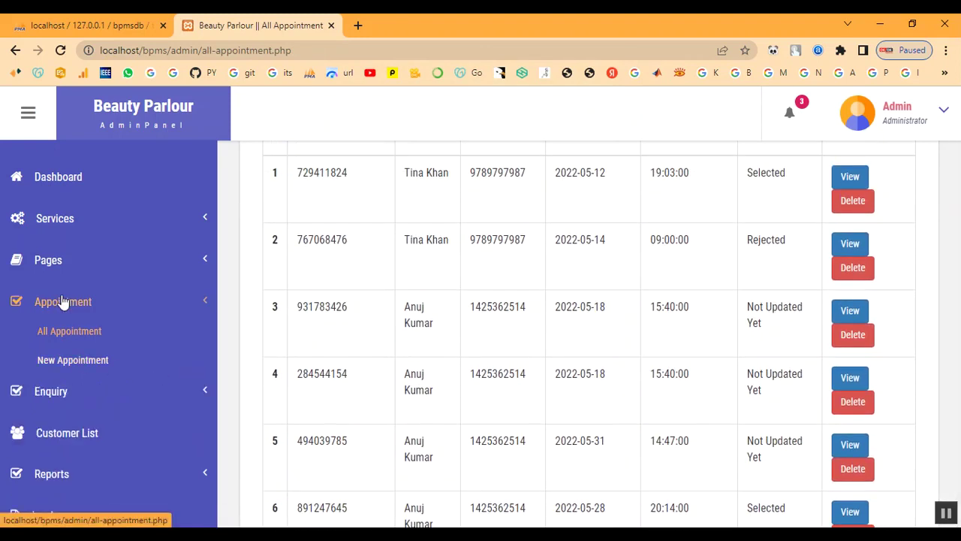
scroll(85, 386, down, 2)
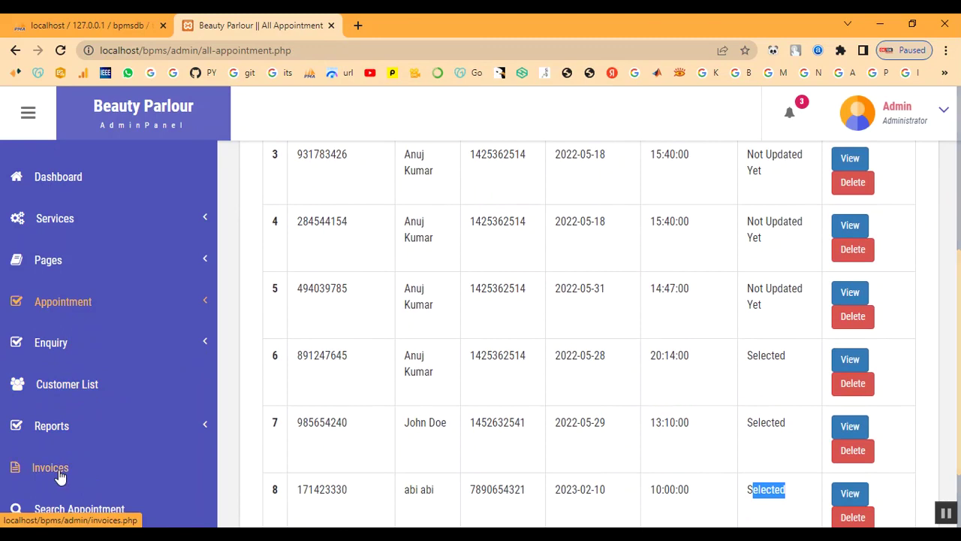
Assign Keratin Treatment (2000) to the last customer in Customer List and confirm the invoice.
click(65, 390)
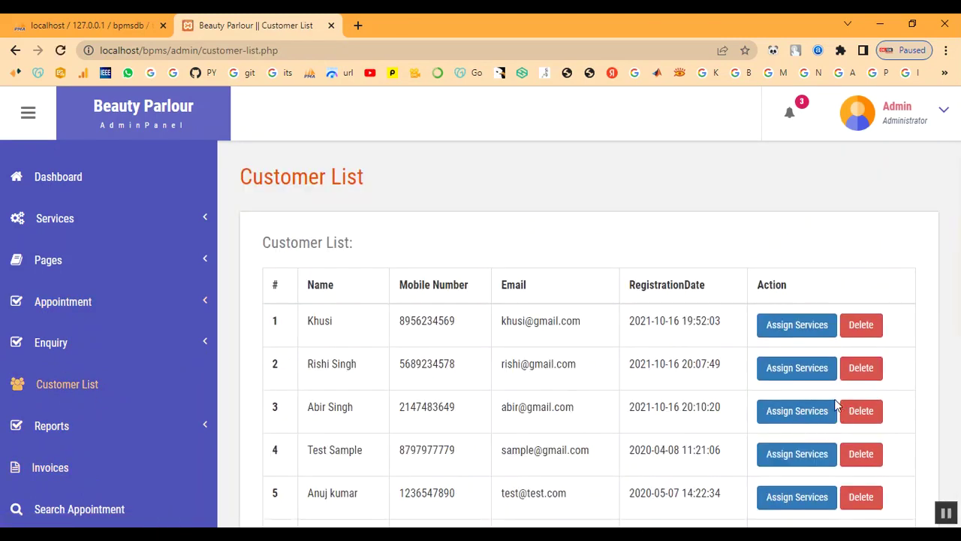
scroll(842, 405, down, 5)
click(793, 418)
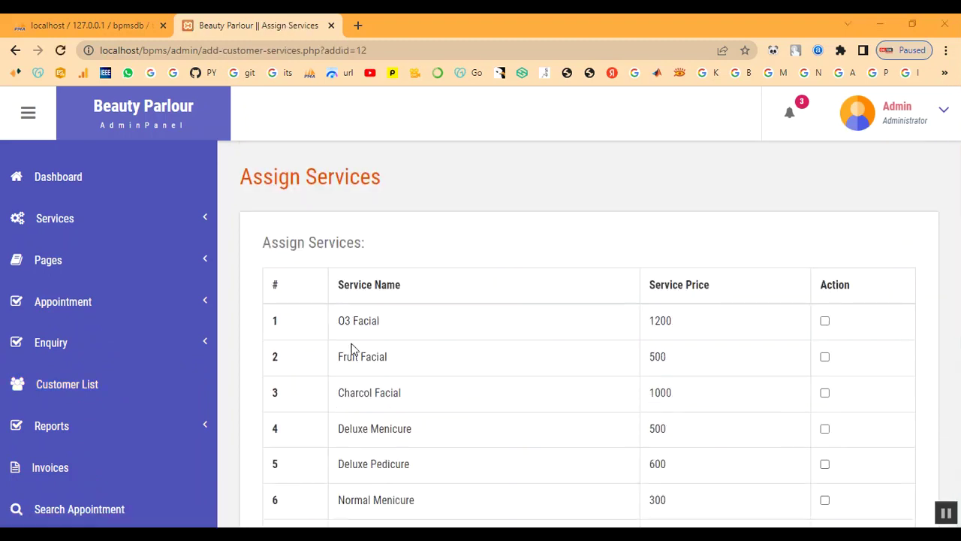
scroll(353, 349, down, 5)
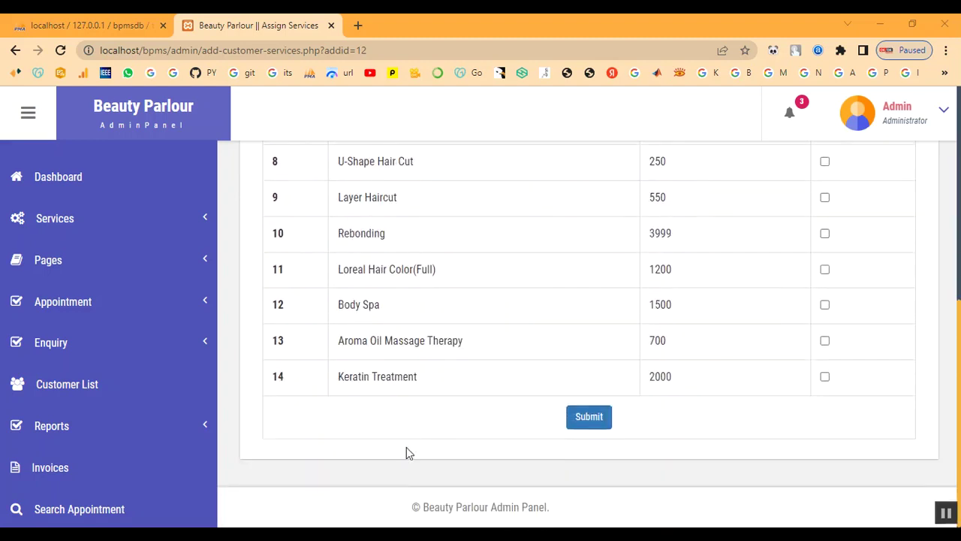
click(824, 376)
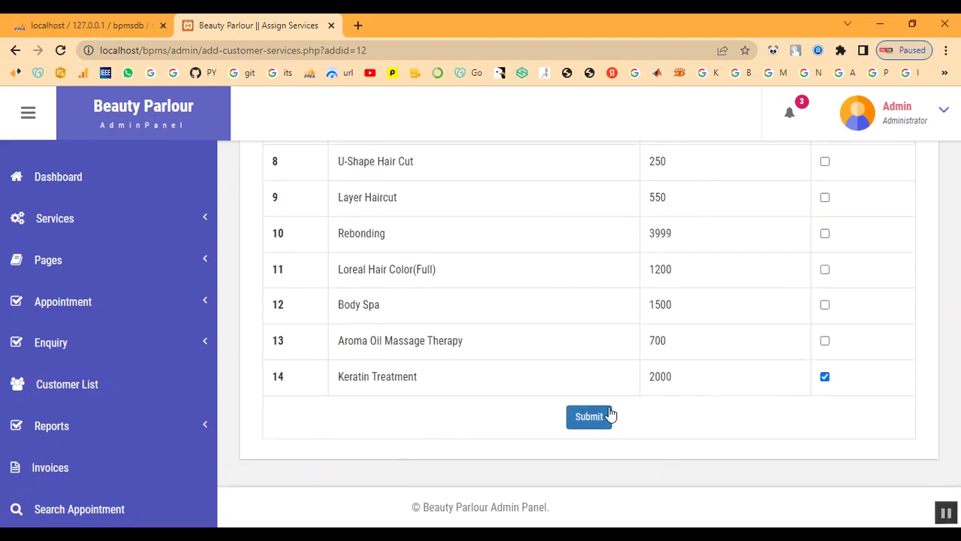
click(589, 416)
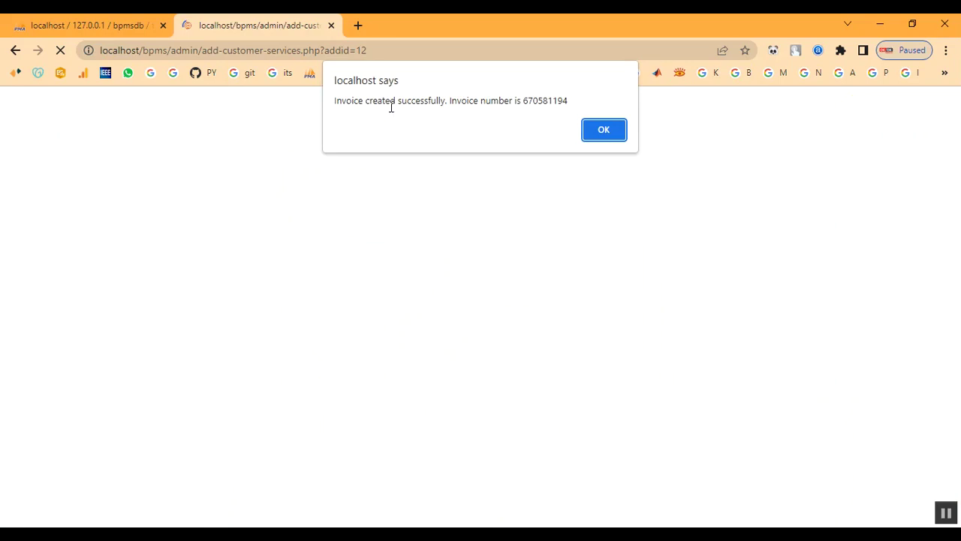
drag(481, 100, 564, 101)
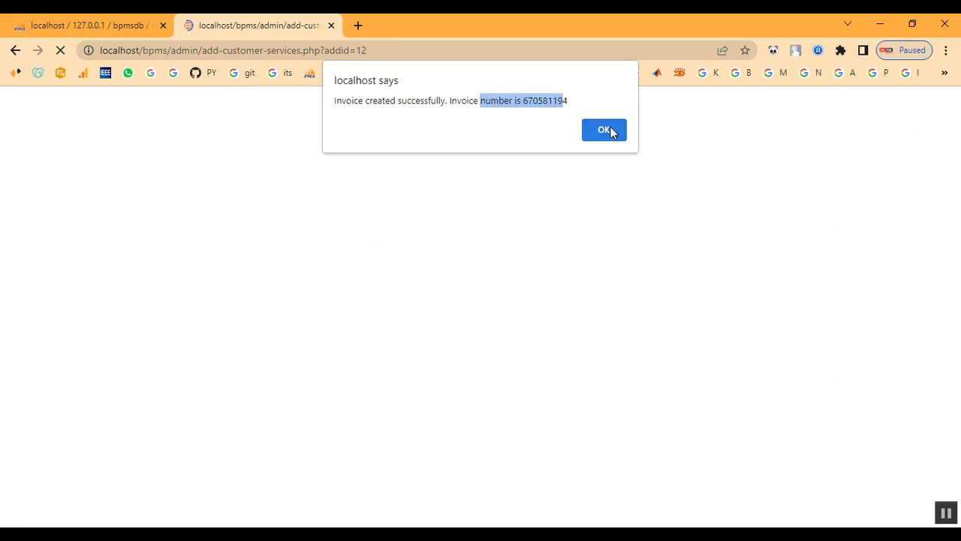
click(610, 131)
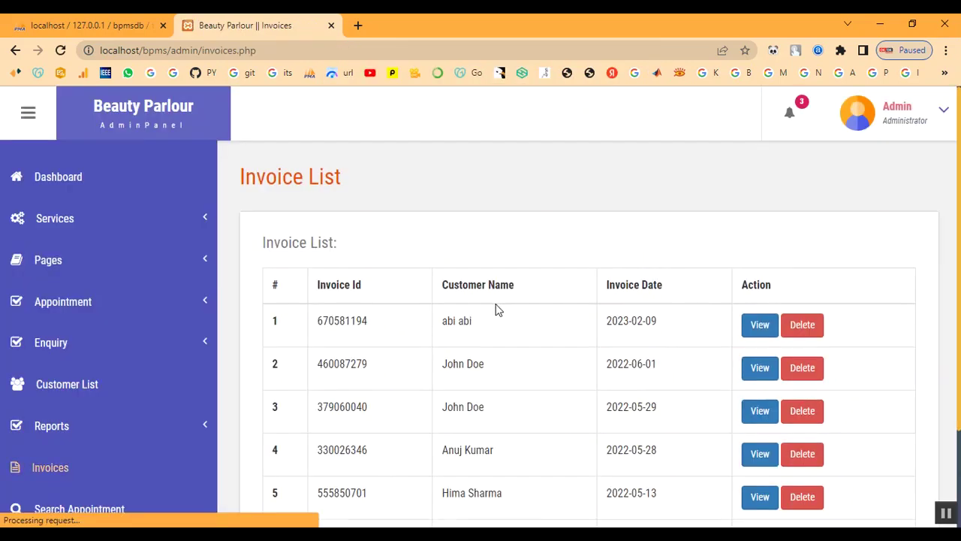
View the newest 2023-02-09 invoice showing Keratin Treatment with Grand Total 2000.
scroll(546, 418, down, 3)
click(64, 469)
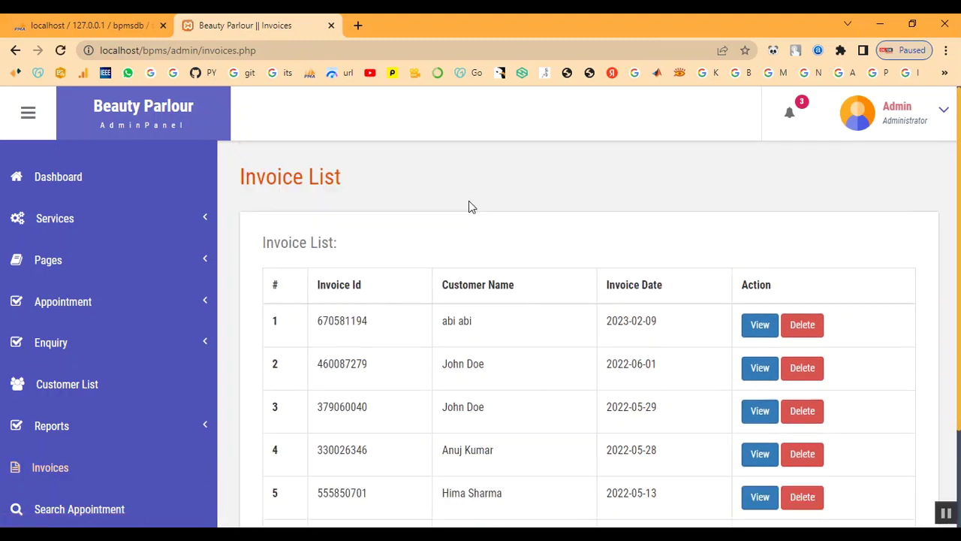
click(763, 328)
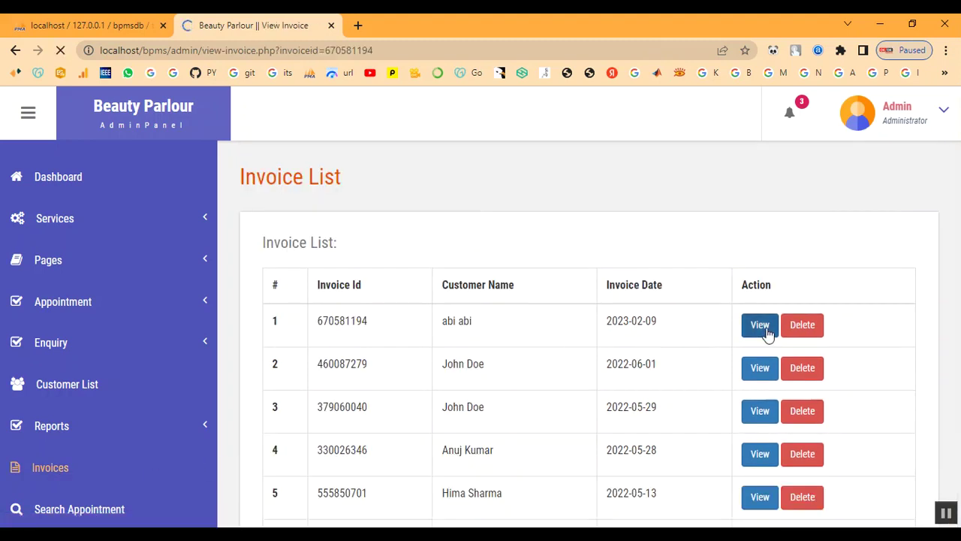
scroll(498, 339, down, 2)
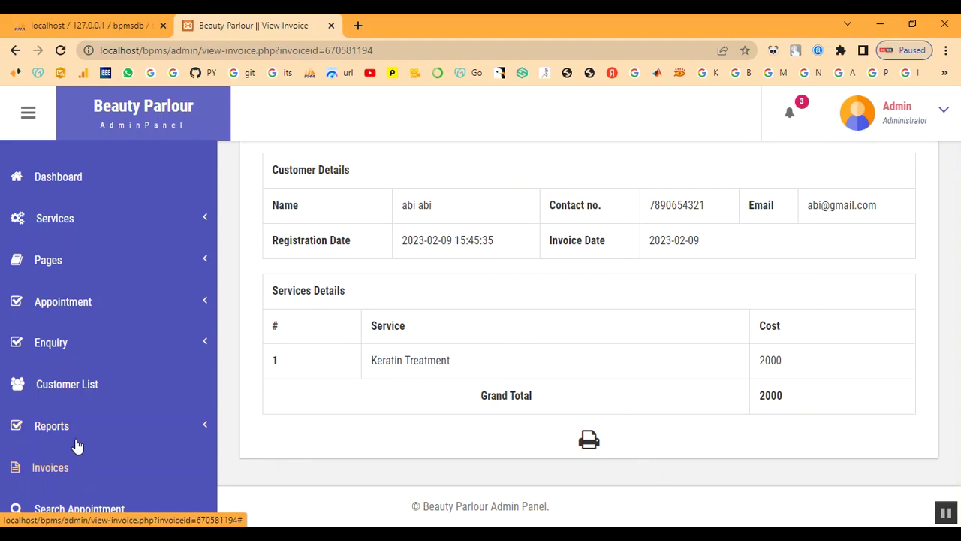
click(85, 515)
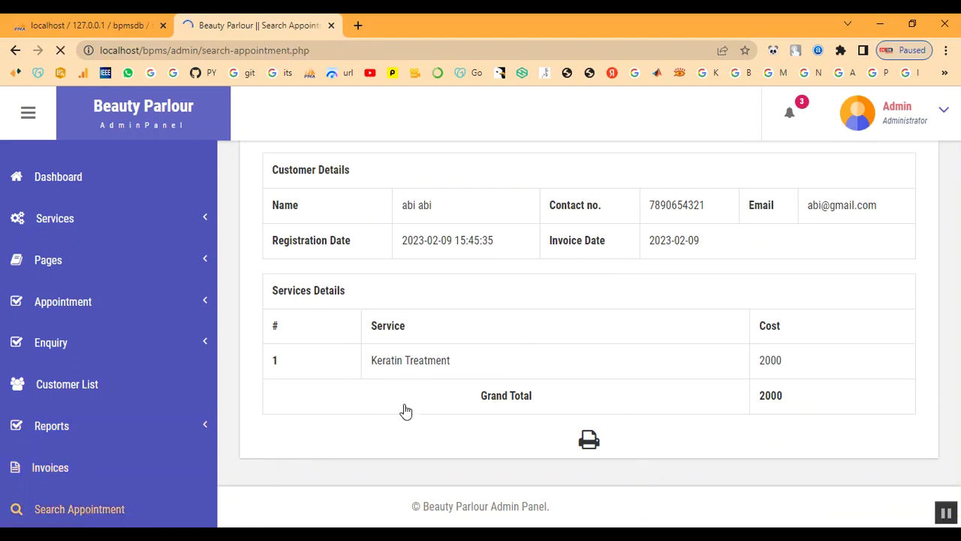
Search appointments by the customer's name and view the single 2023-02-10 result.
click(367, 332)
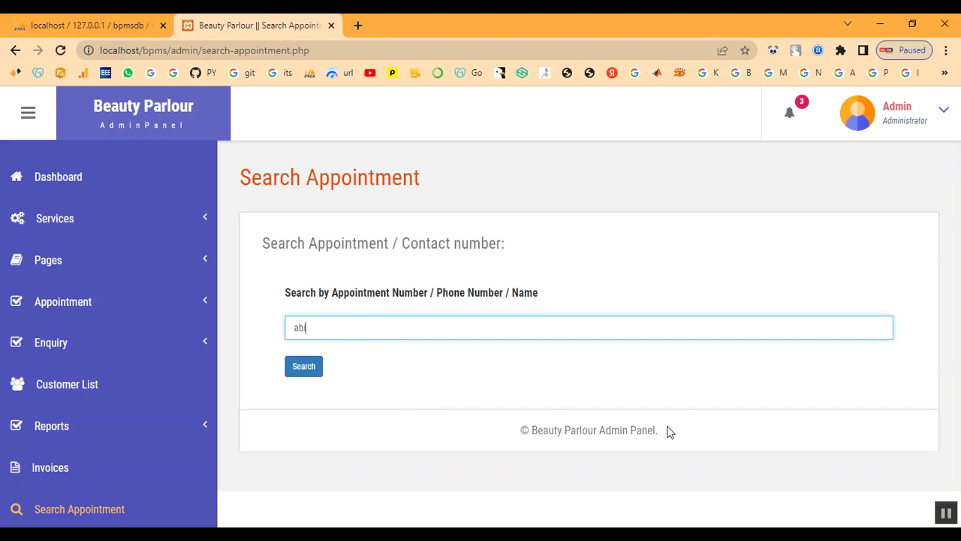
click(314, 365)
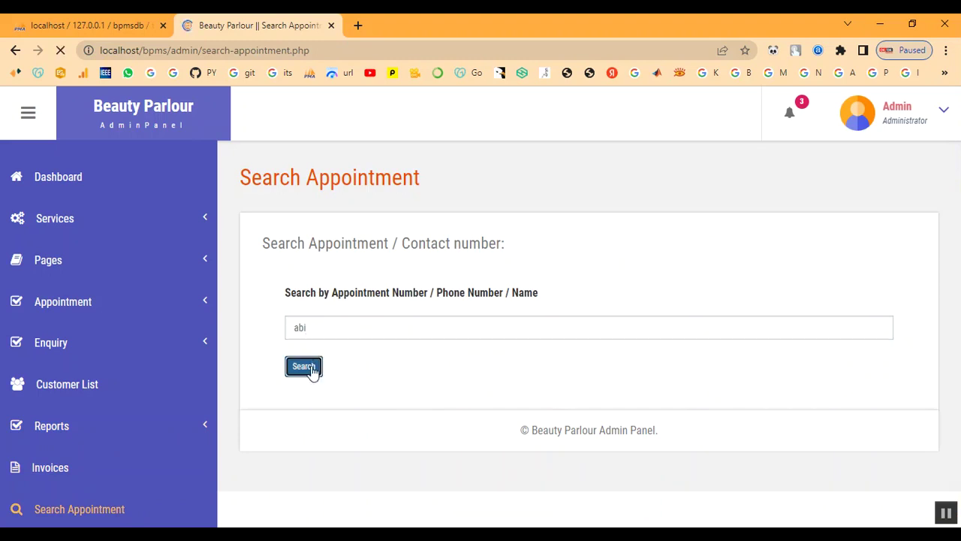
scroll(527, 430, down, 1)
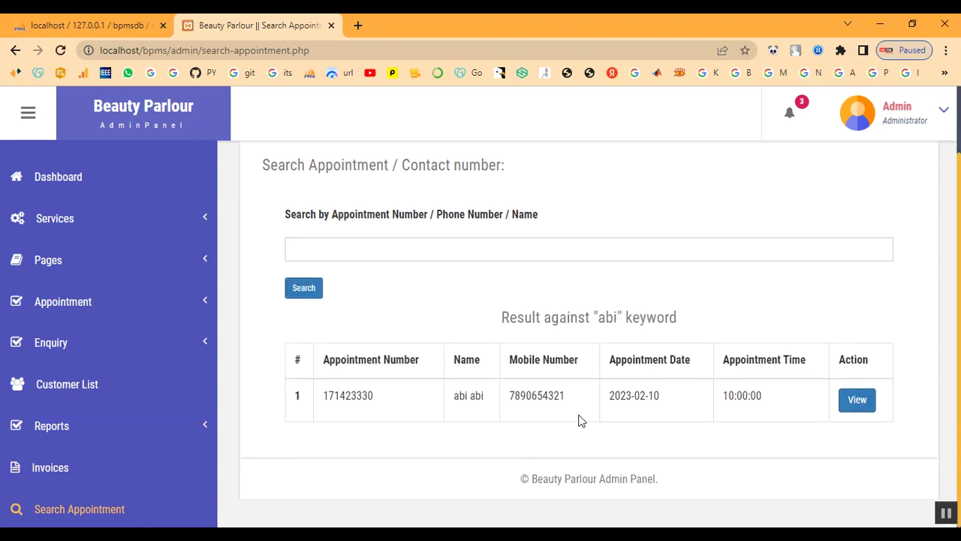
click(858, 406)
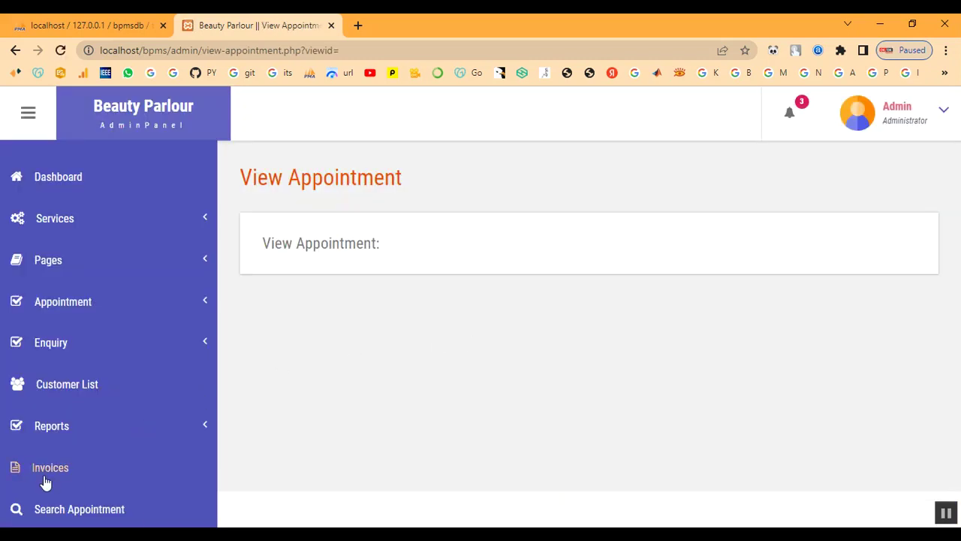
click(48, 473)
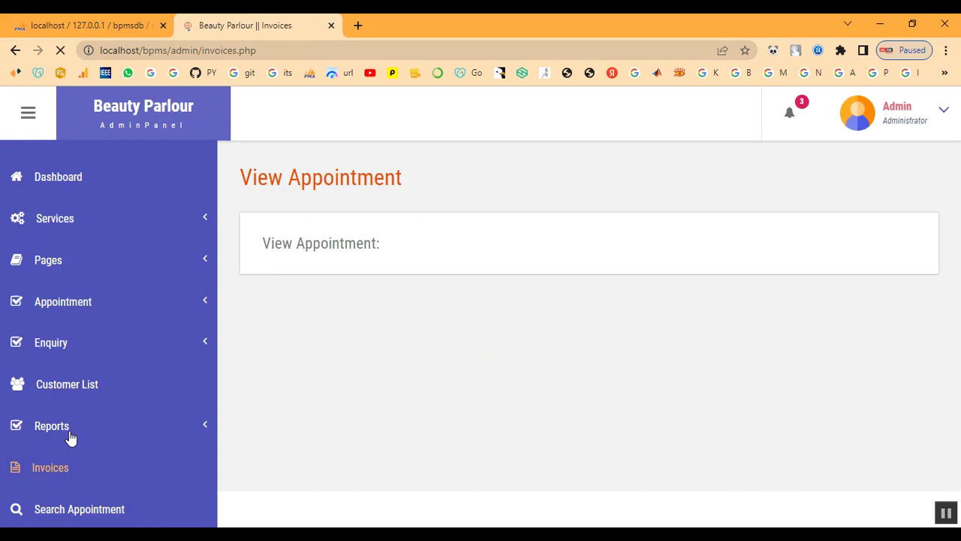
click(69, 436)
Generate the B/w dates report for 2023-02-08 to 2023-02-28, listing the 2023-02-09 invoice.
click(65, 465)
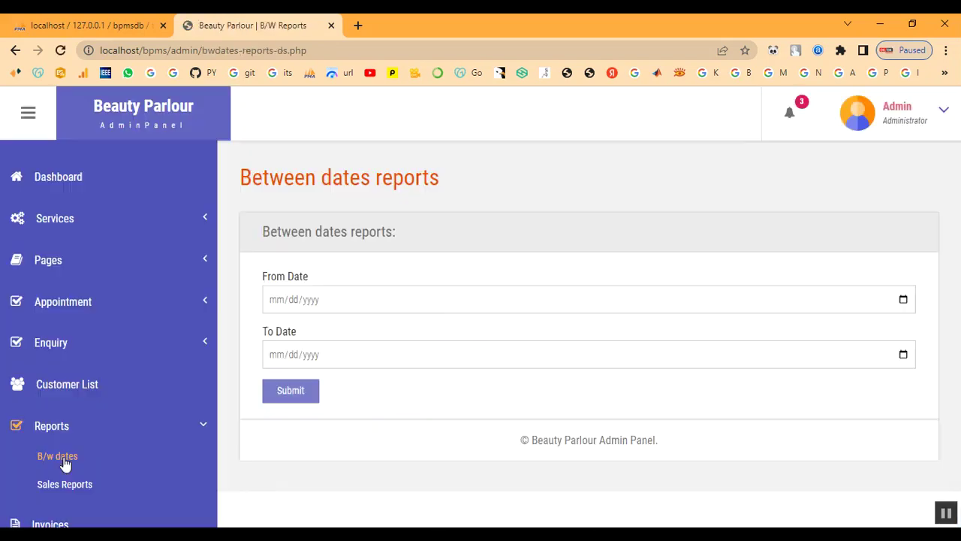
click(903, 300)
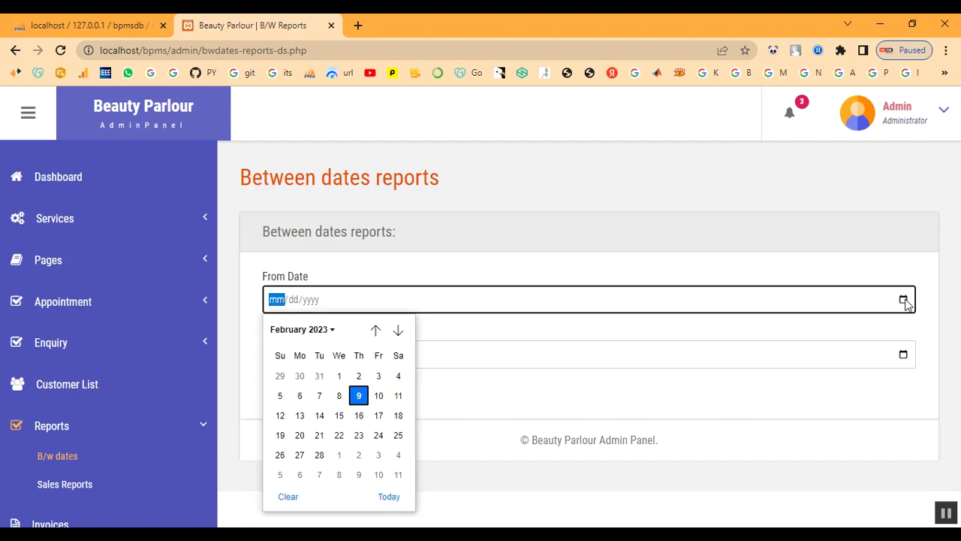
click(339, 396)
click(903, 354)
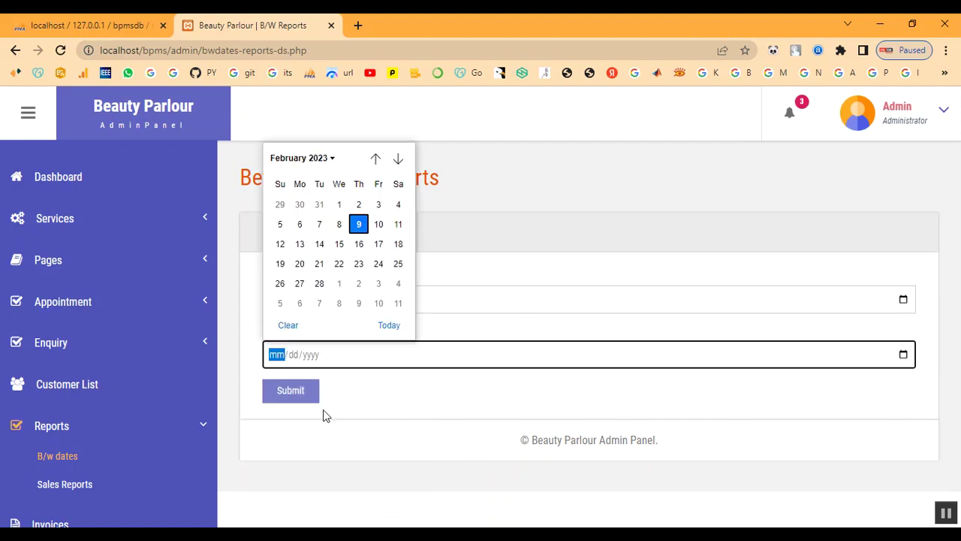
click(319, 283)
click(306, 398)
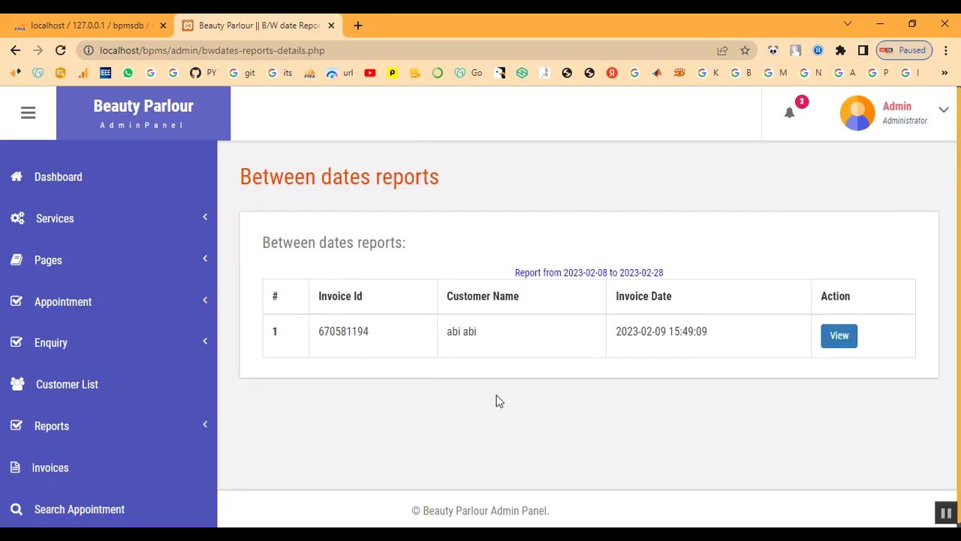
drag(346, 331, 720, 338)
click(720, 332)
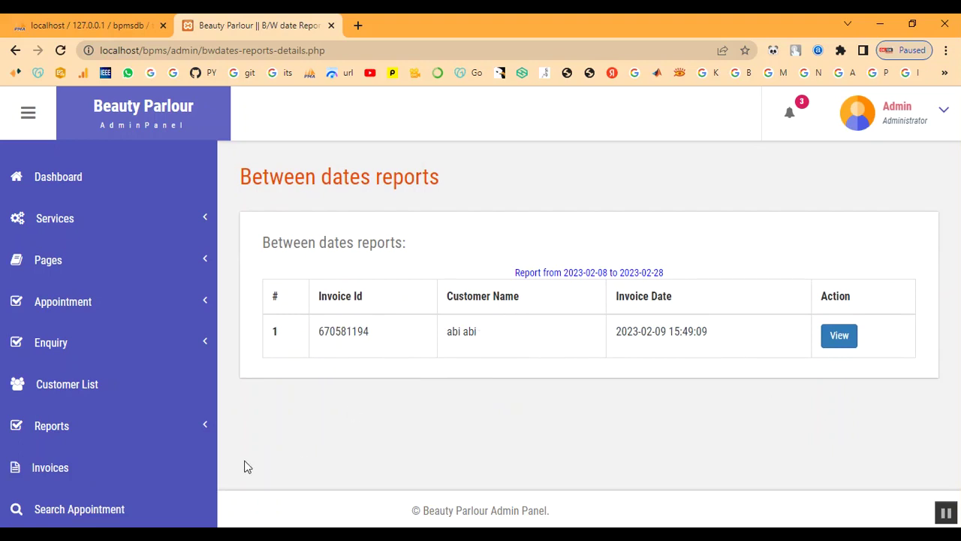
Run the month-wise sales report from 02/02/2023 to 02/28/2023.
click(58, 436)
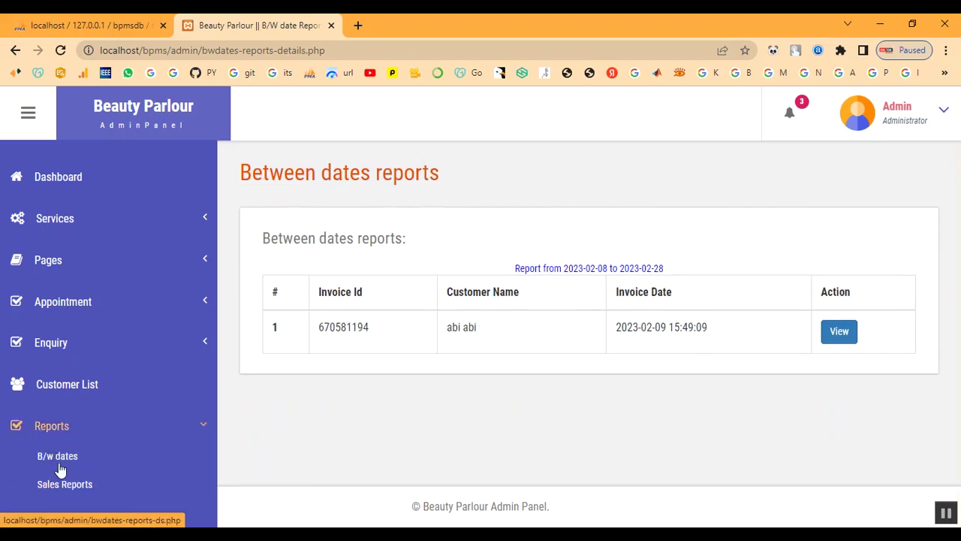
click(64, 484)
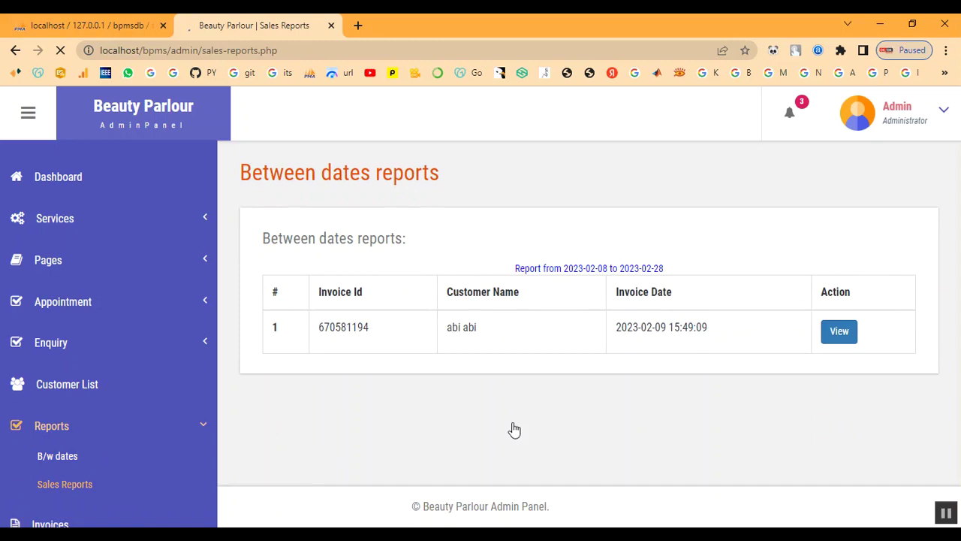
click(904, 301)
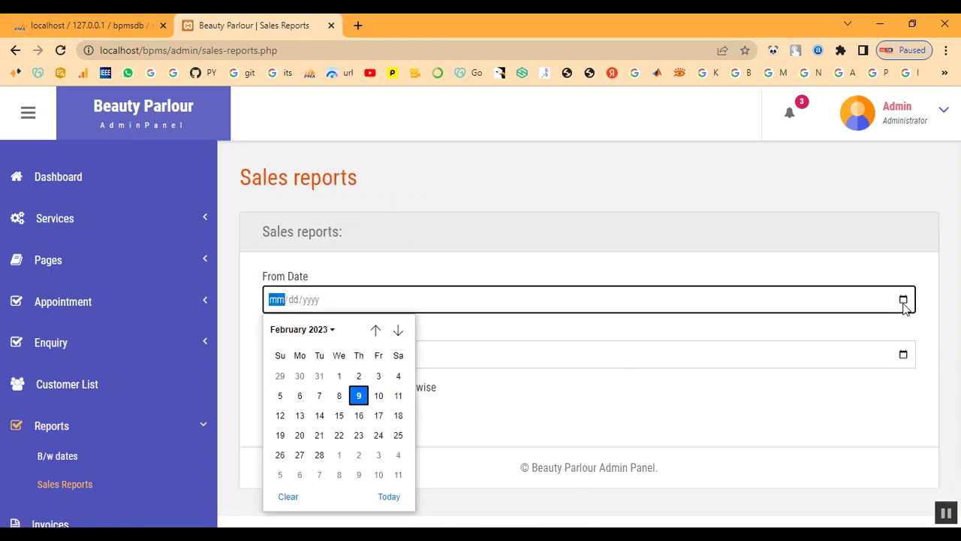
click(359, 376)
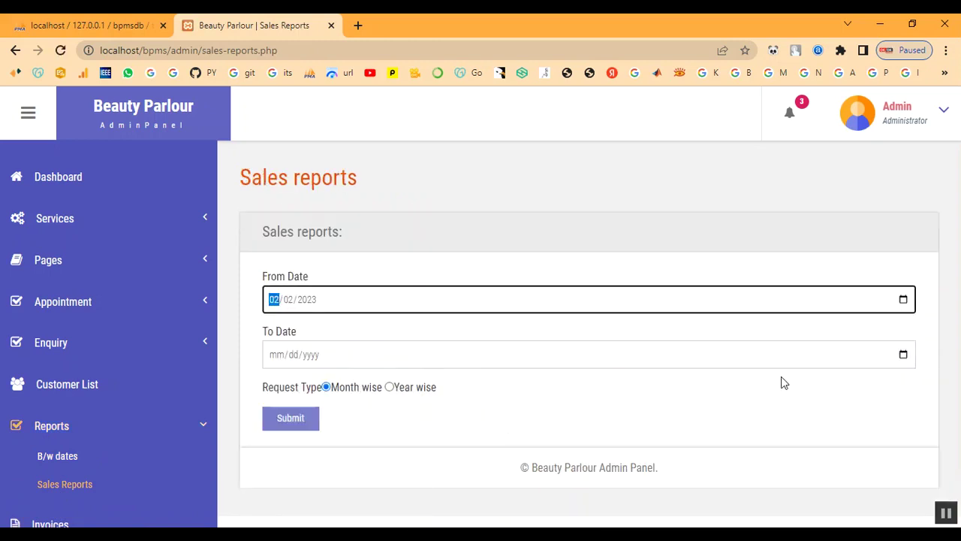
click(904, 355)
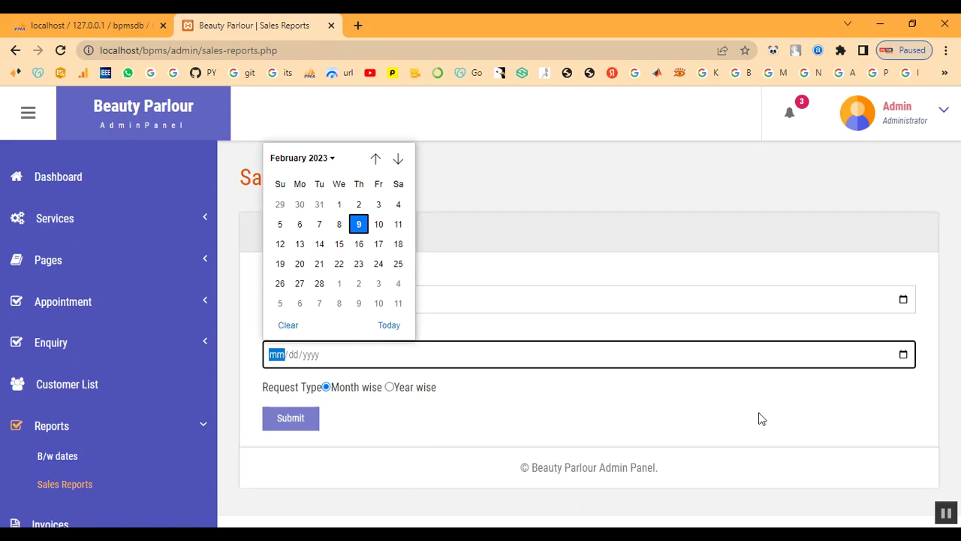
click(318, 281)
click(291, 427)
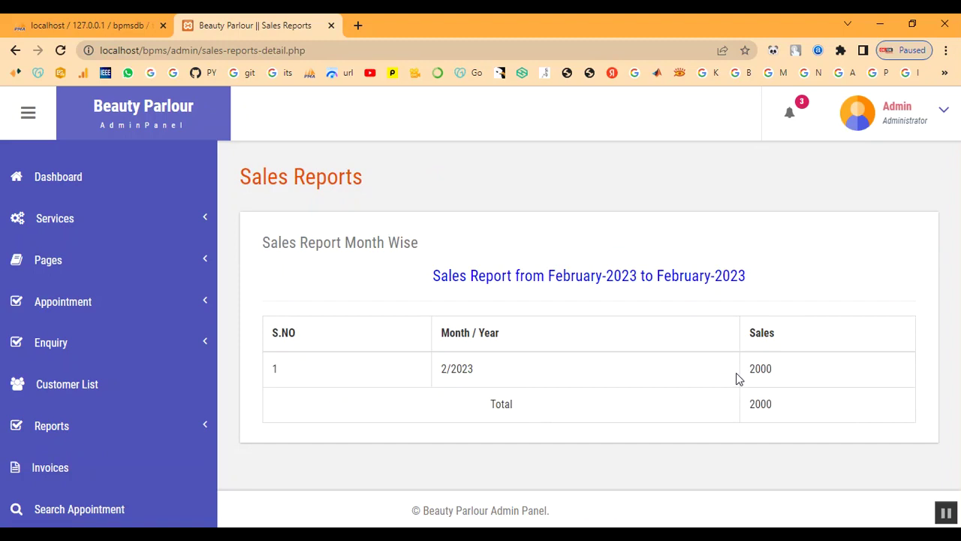
Check the report's 2000 total for February, then go back to the admin dashboard.
drag(747, 371, 809, 428)
click(706, 423)
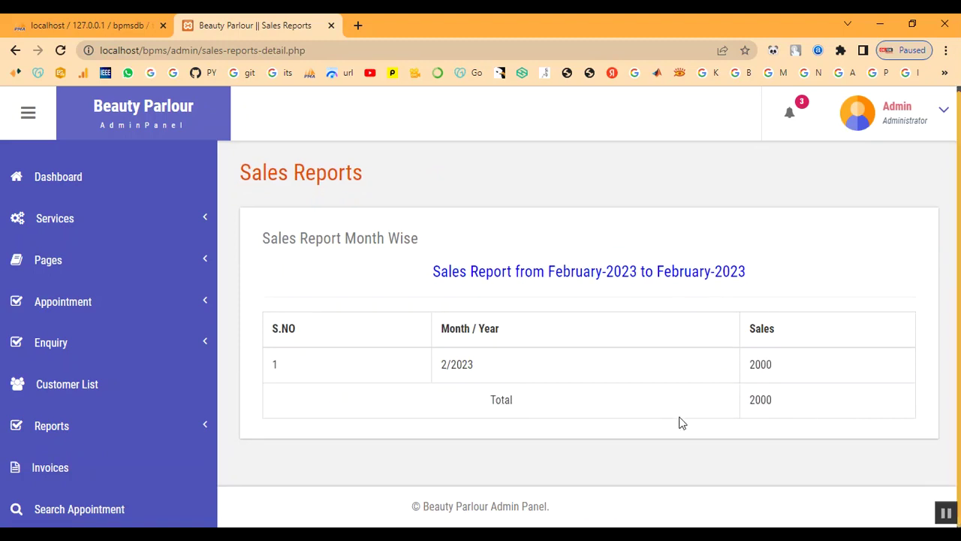
click(79, 184)
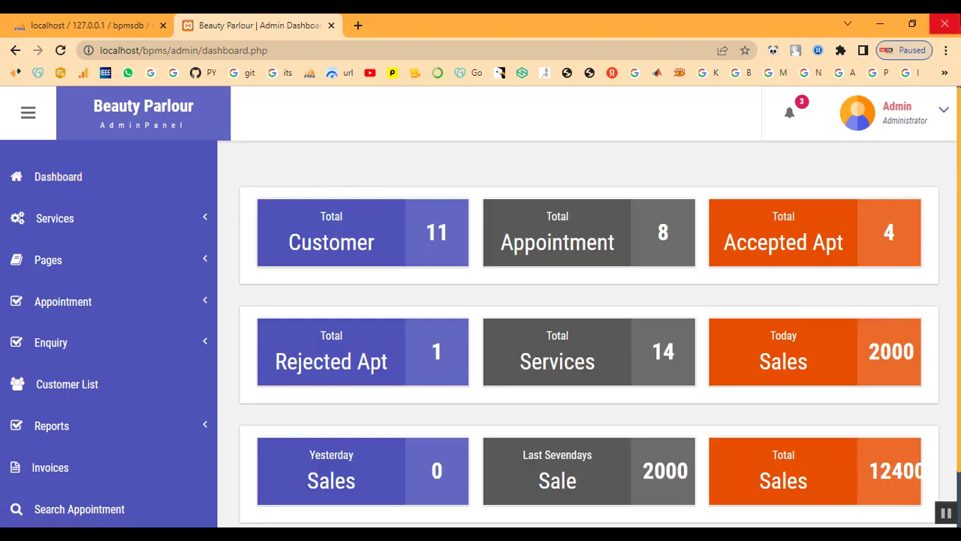
Sign out of the admin panel using Logout in the Admin account menu.
scroll(805, 316, down, 1)
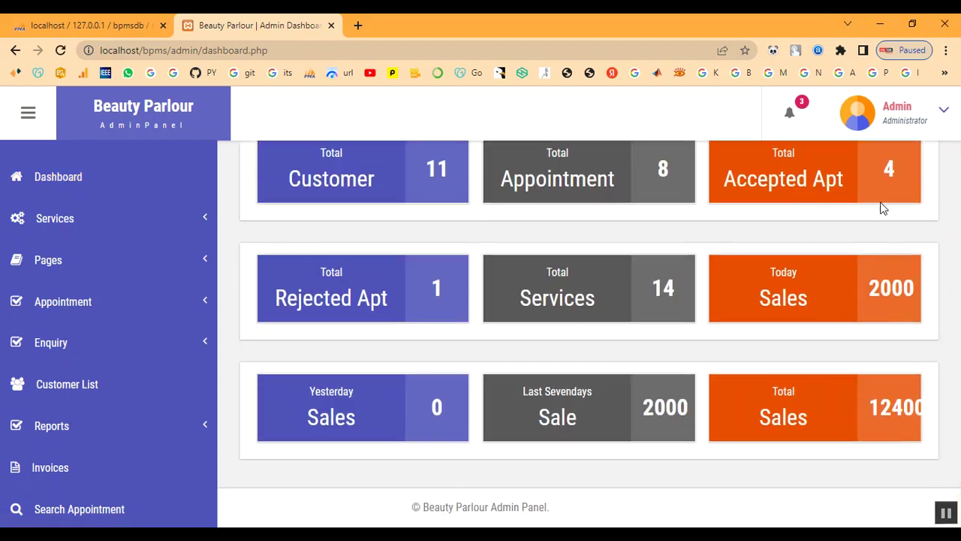
click(911, 124)
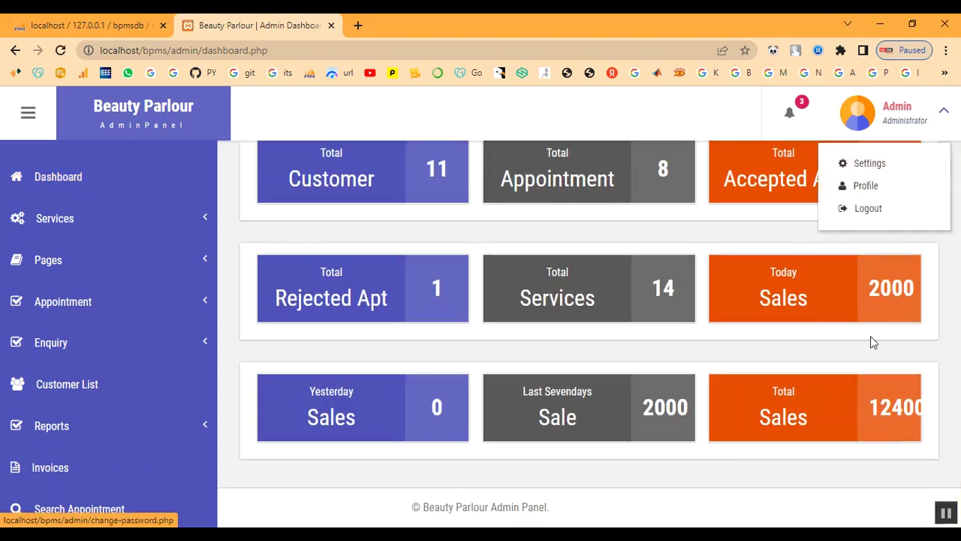
drag(867, 406, 929, 409)
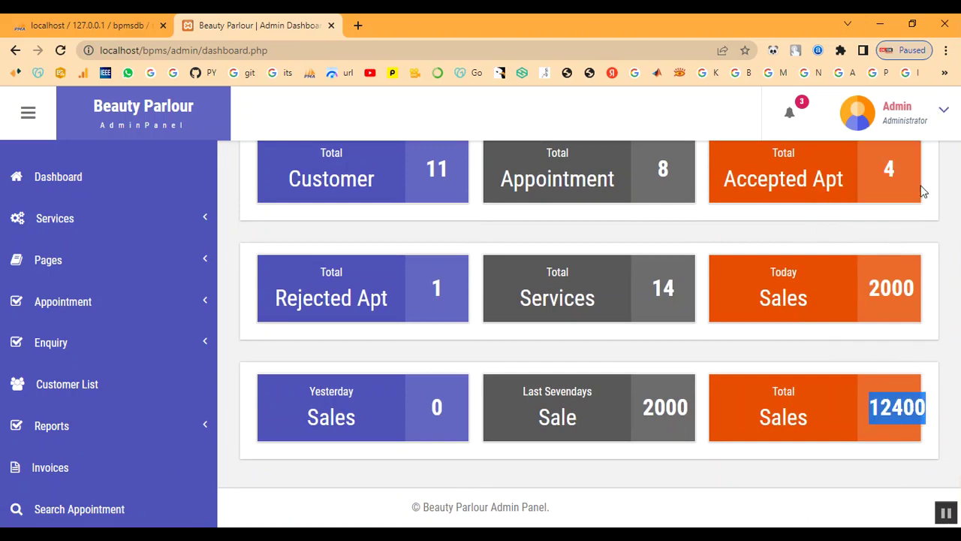
click(904, 120)
click(890, 208)
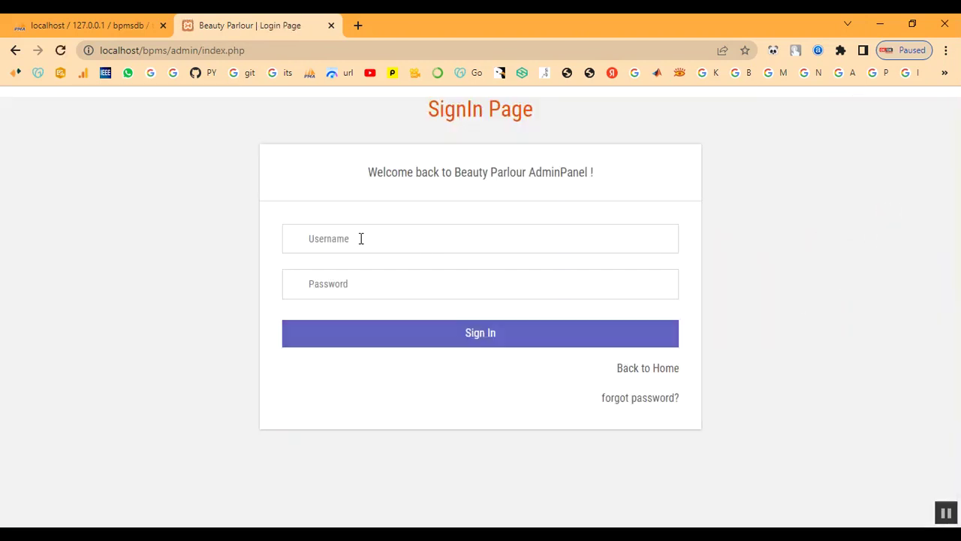
click(360, 238)
Sign in on the customer login page with the customer's e-mail and password.
click(672, 374)
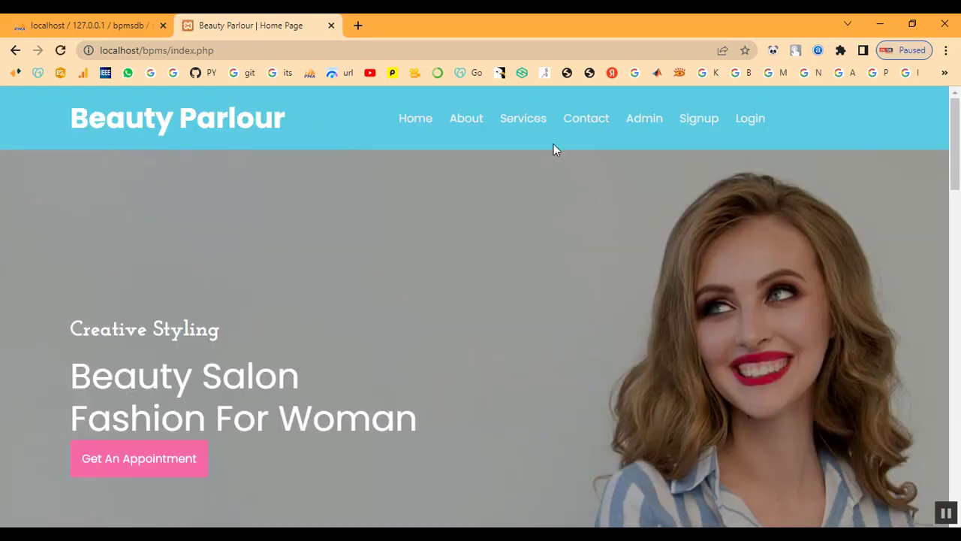
click(745, 118)
scroll(455, 383, down, 2)
click(546, 300)
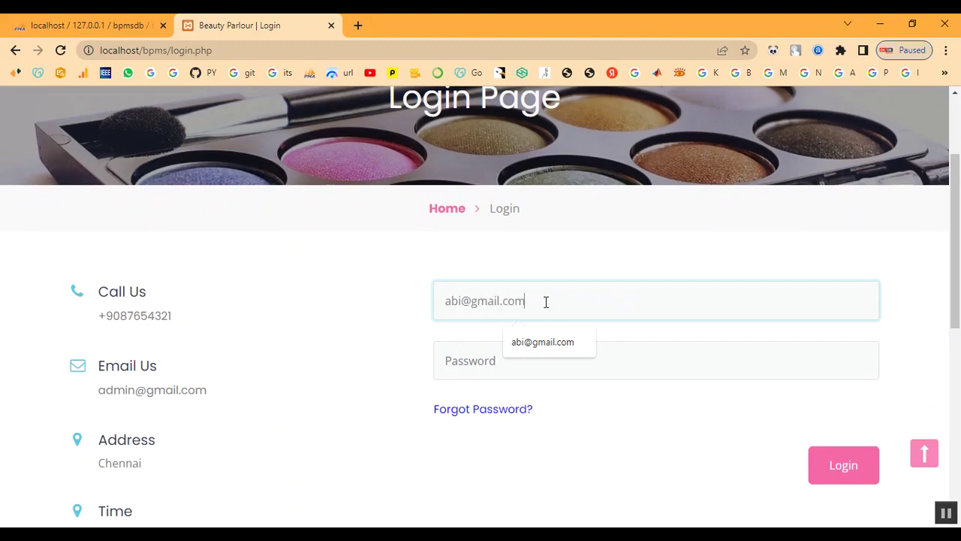
key(Tab)
text(1)
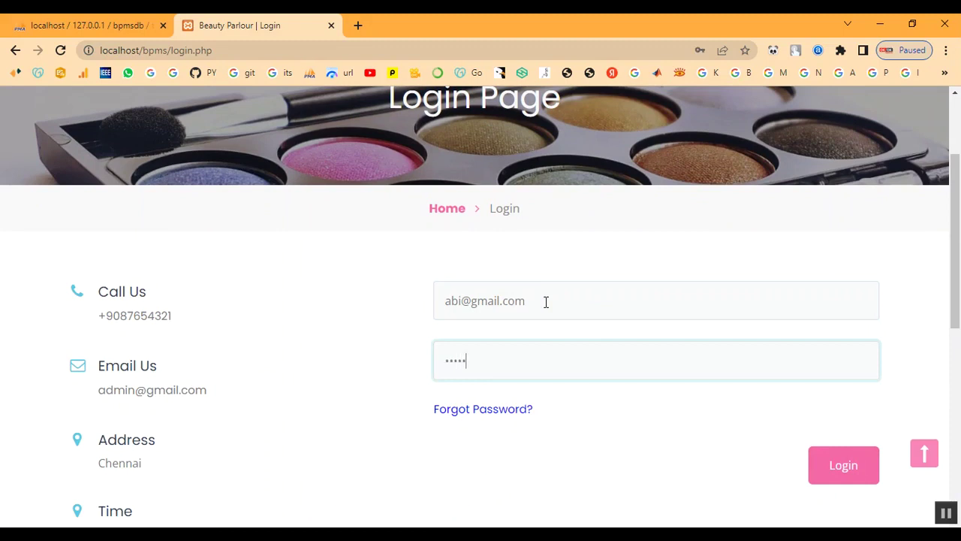
click(869, 481)
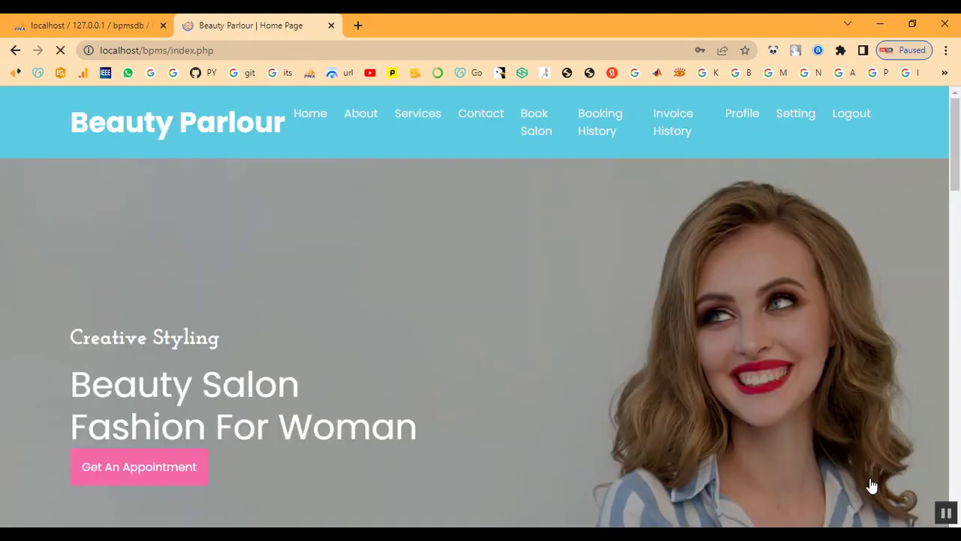
click(590, 129)
scroll(694, 311, down, 1)
scroll(676, 308, down, 2)
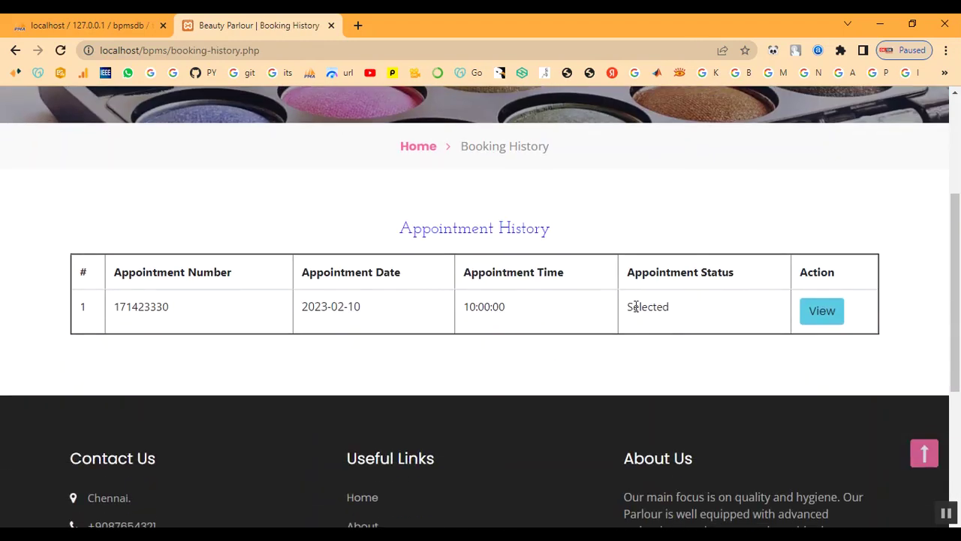
View appointment 171423330's details: 2023-02-10 at 10:00:00, status Selected.
double_click(635, 306)
click(826, 312)
scroll(631, 364, down, 3)
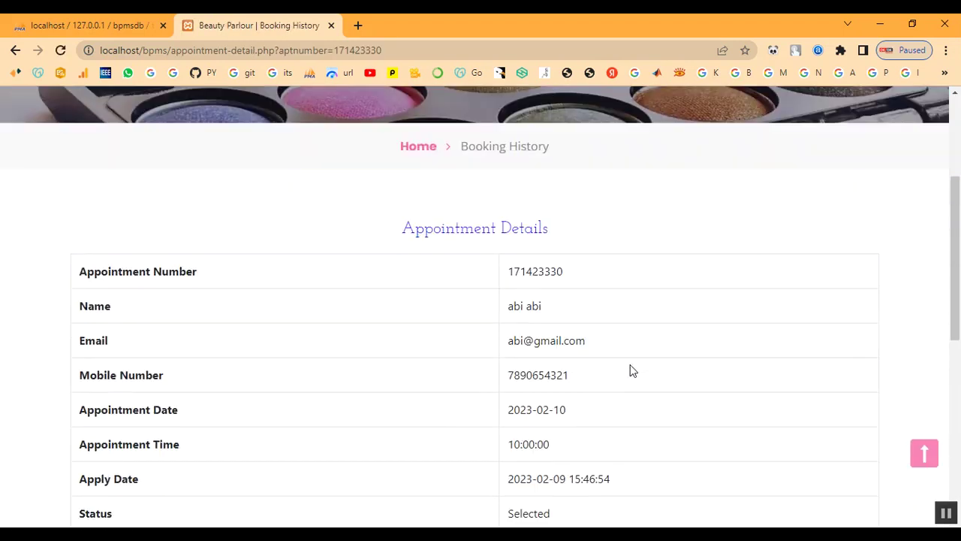
scroll(631, 370, down, 2)
double_click(518, 374)
click(601, 384)
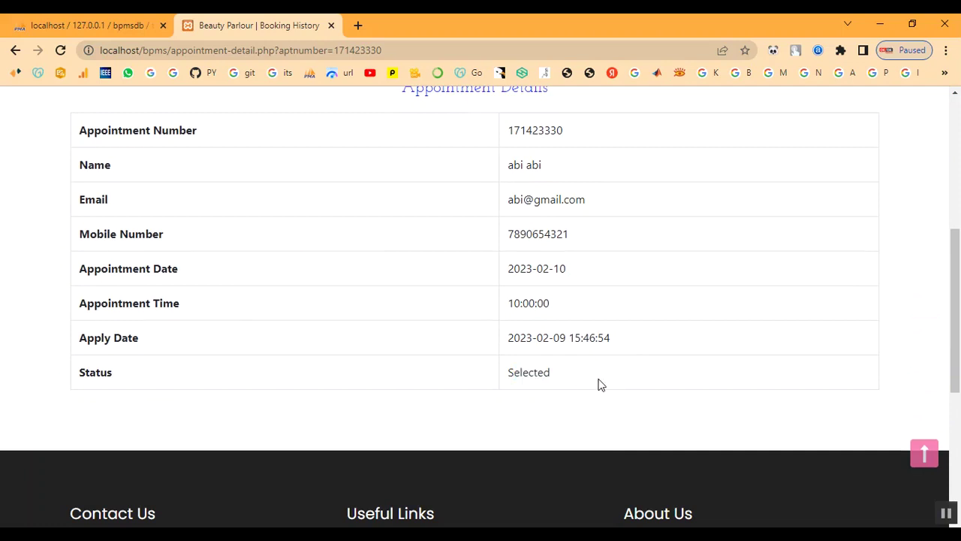
scroll(599, 385, up, 5)
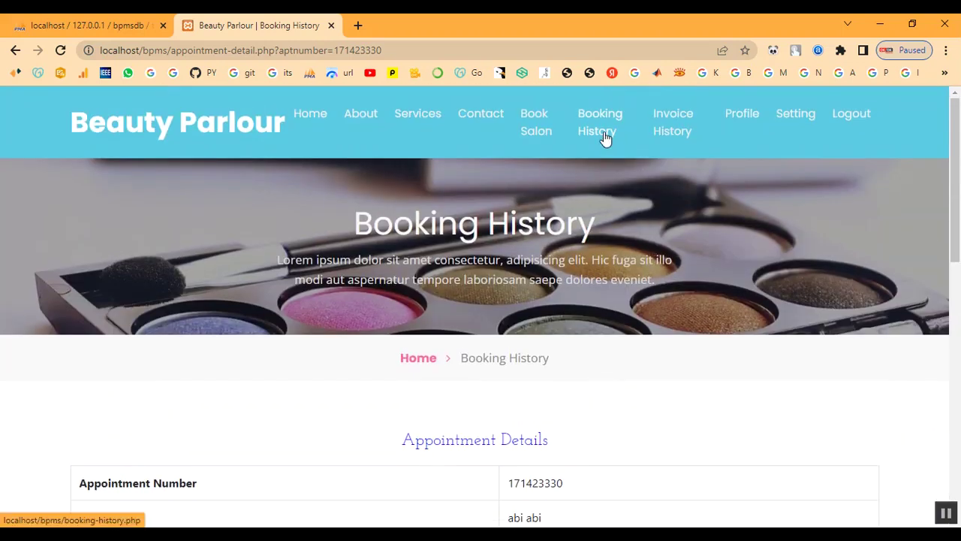
From Invoice History, view invoice 670581194: Keratin Treatment, Grand Total 2000.
click(669, 140)
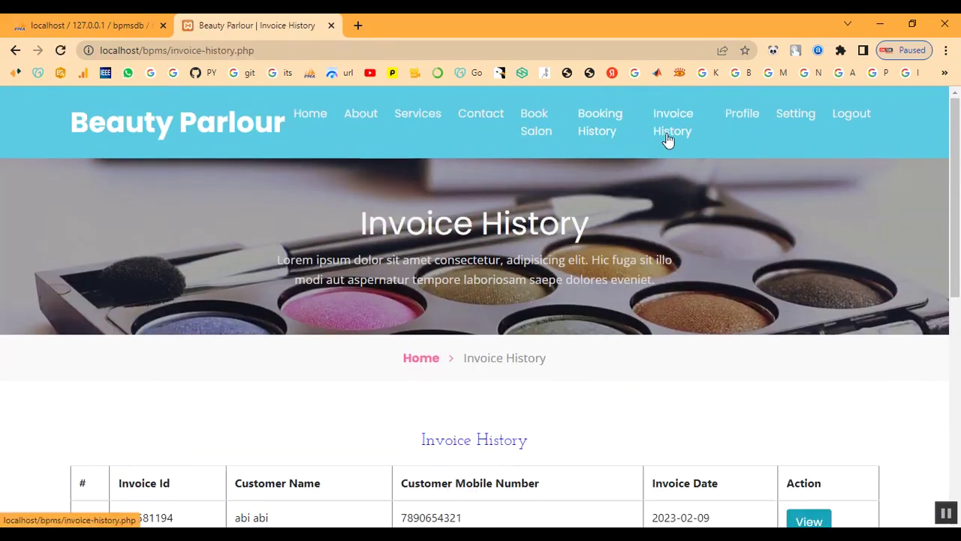
scroll(681, 307, down, 3)
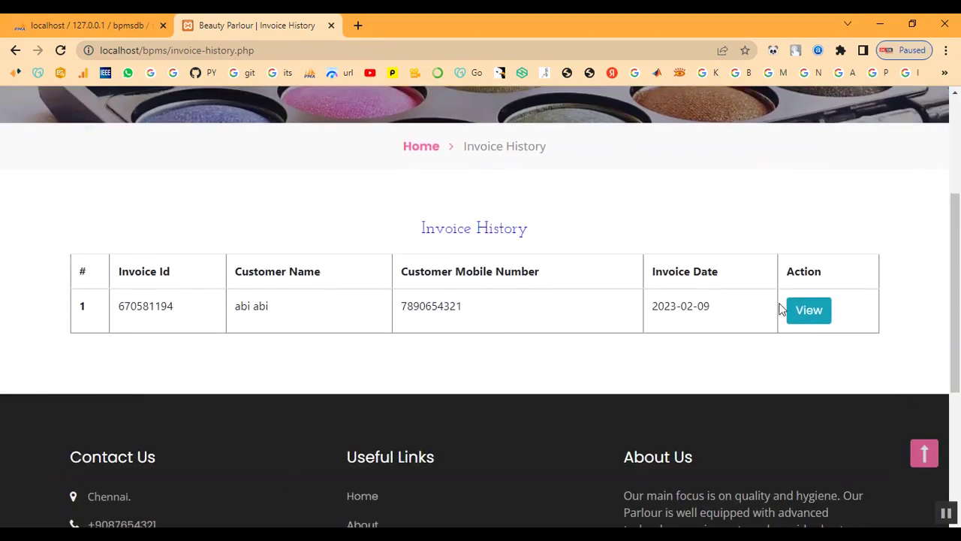
click(803, 311)
scroll(575, 382, down, 3)
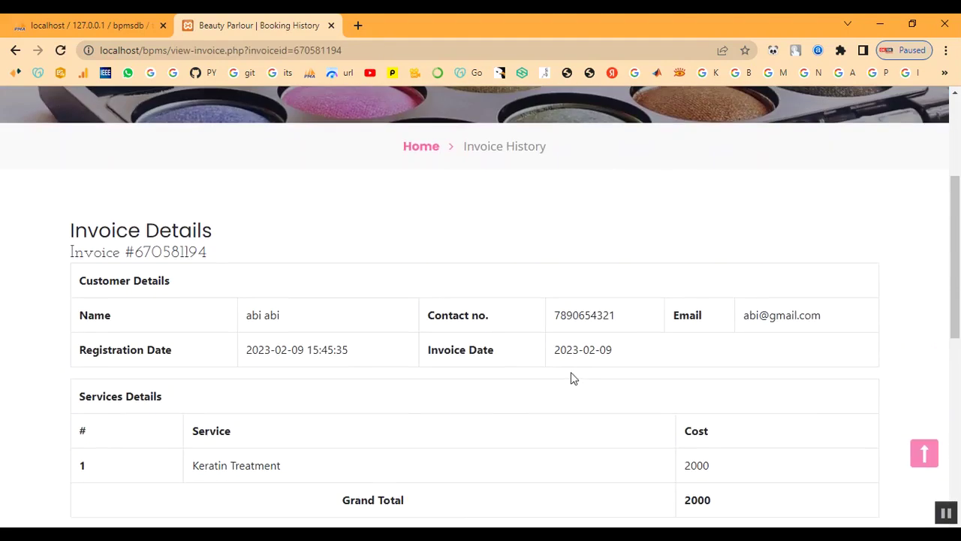
scroll(571, 378, down, 1)
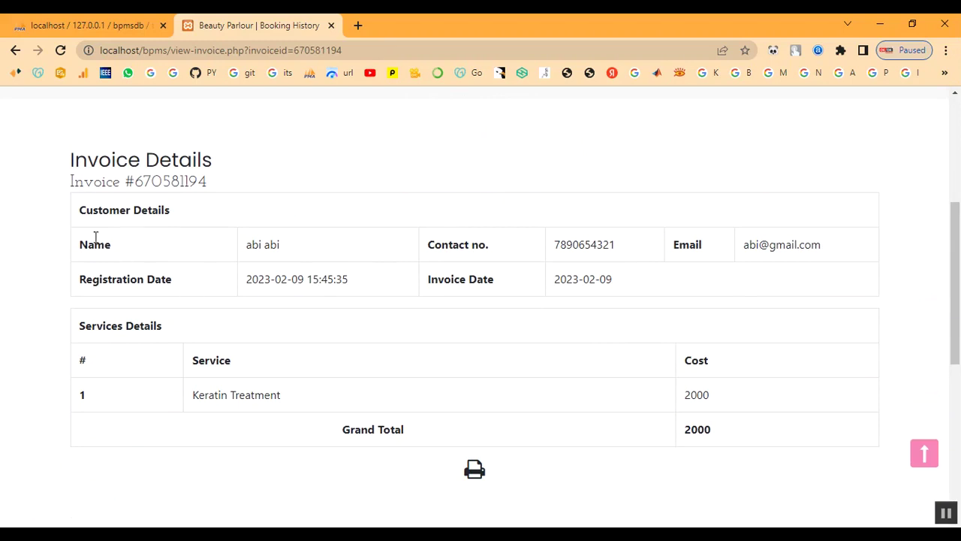
drag(75, 167, 631, 495)
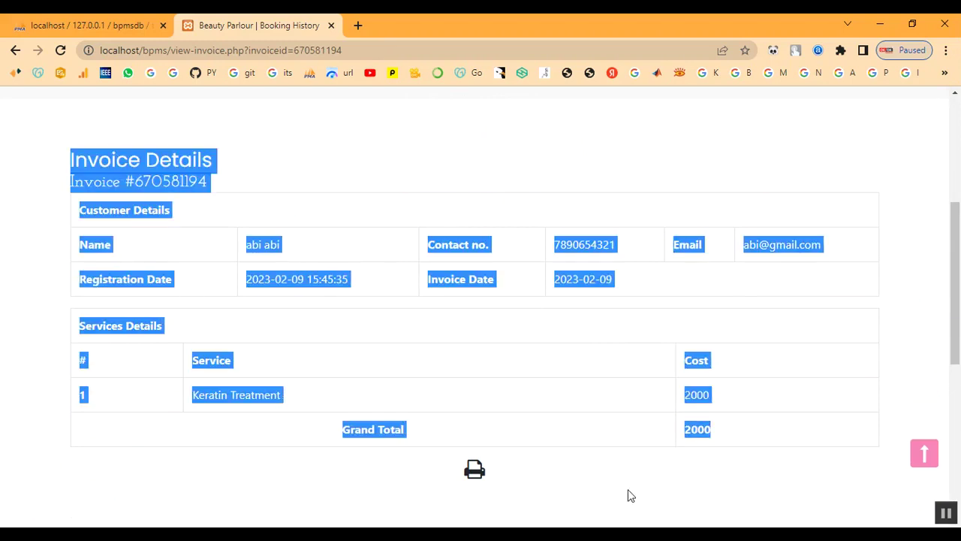
click(605, 498)
scroll(601, 431, up, 4)
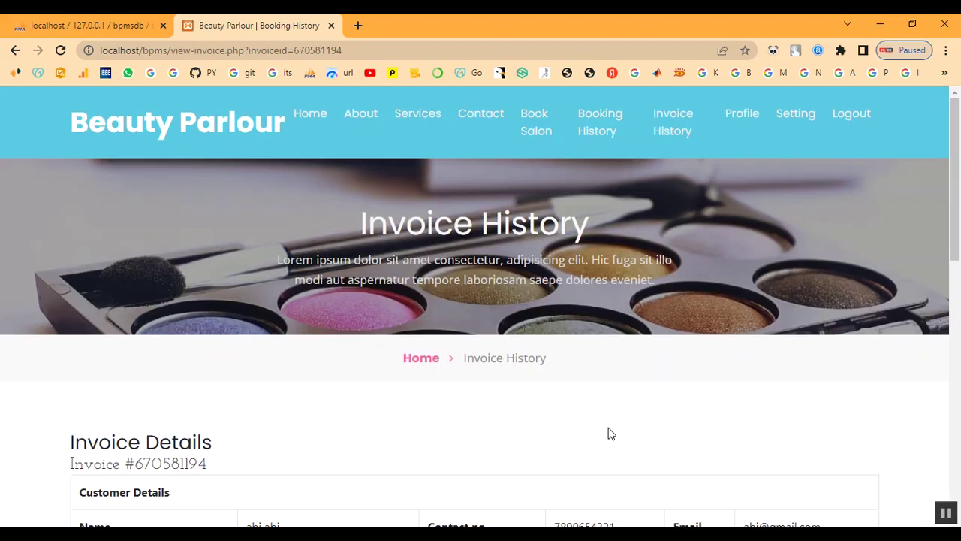
Log out of the customer account and go back to the site's home page.
click(295, 122)
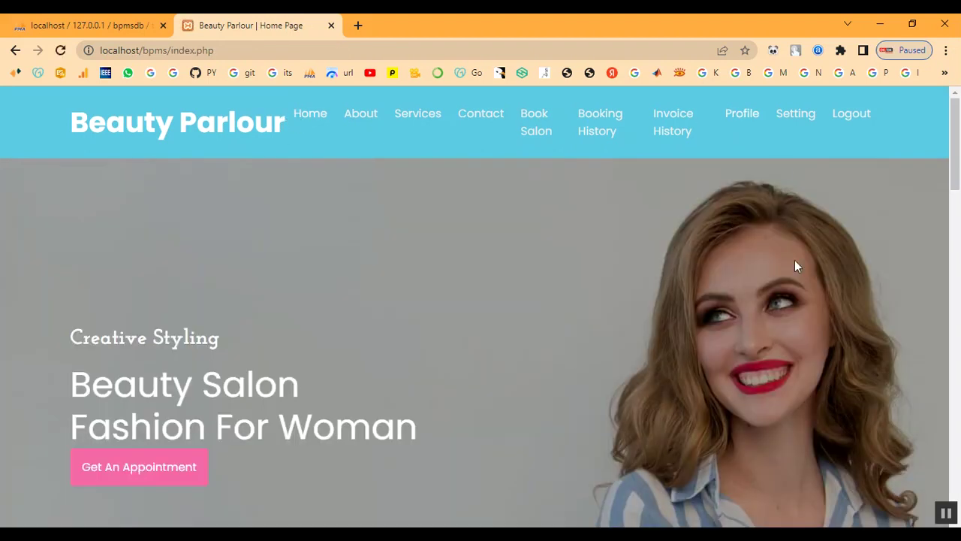
scroll(775, 339, down, 10)
scroll(775, 339, down, 3)
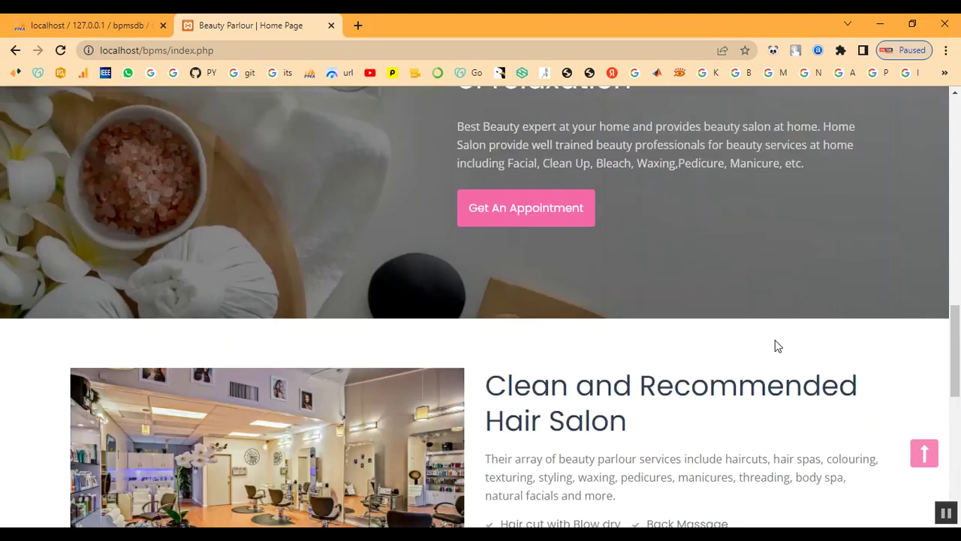
scroll(775, 339, up, 12)
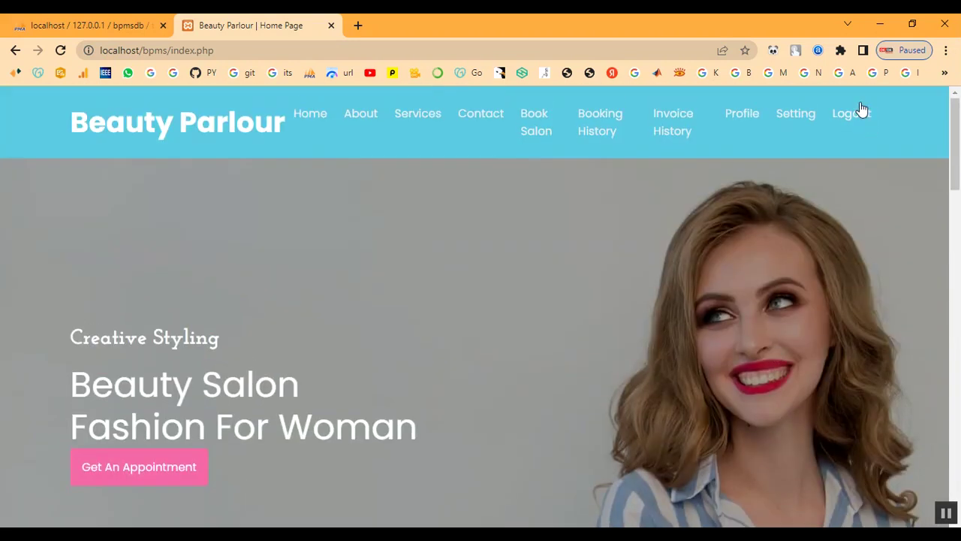
click(861, 113)
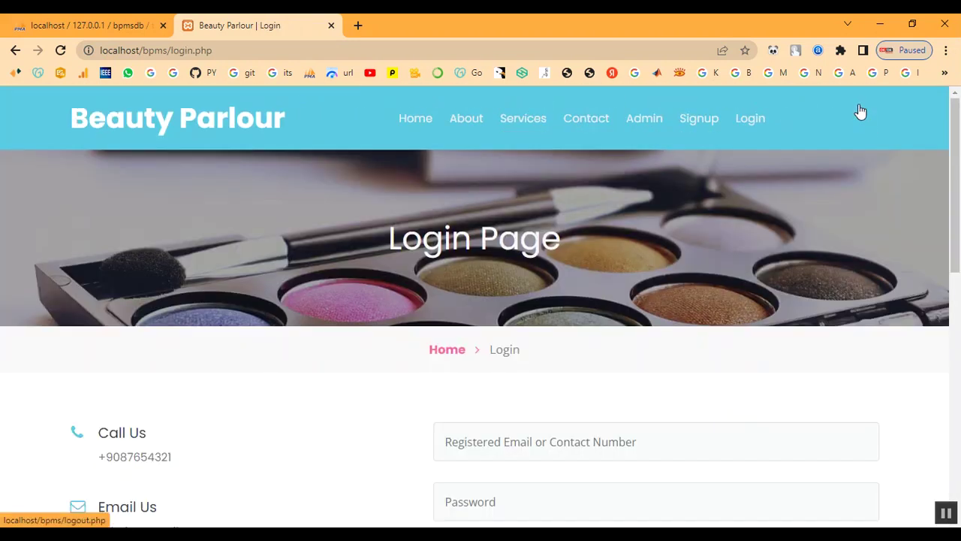
click(418, 121)
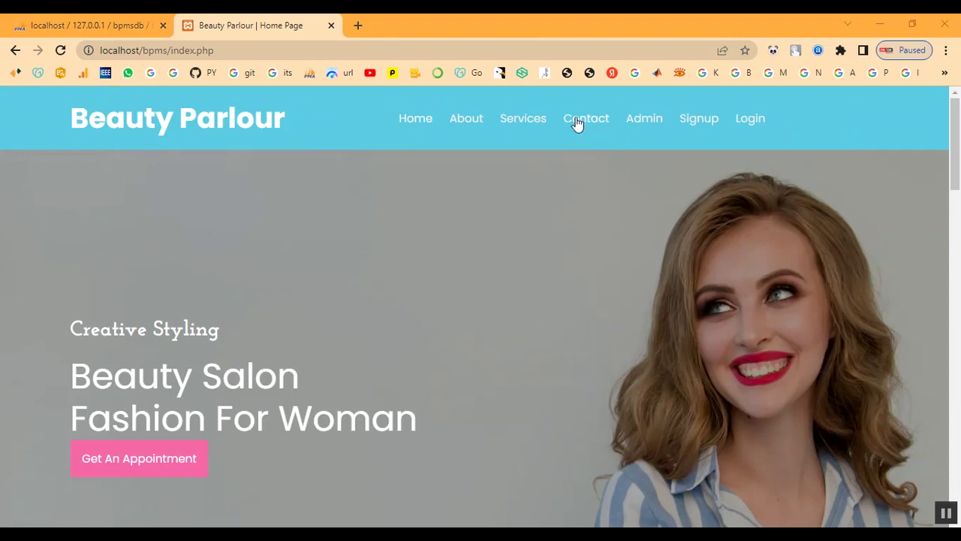
On the Contact page, fill in the sender's first name, last name, phone and e-mail.
click(601, 123)
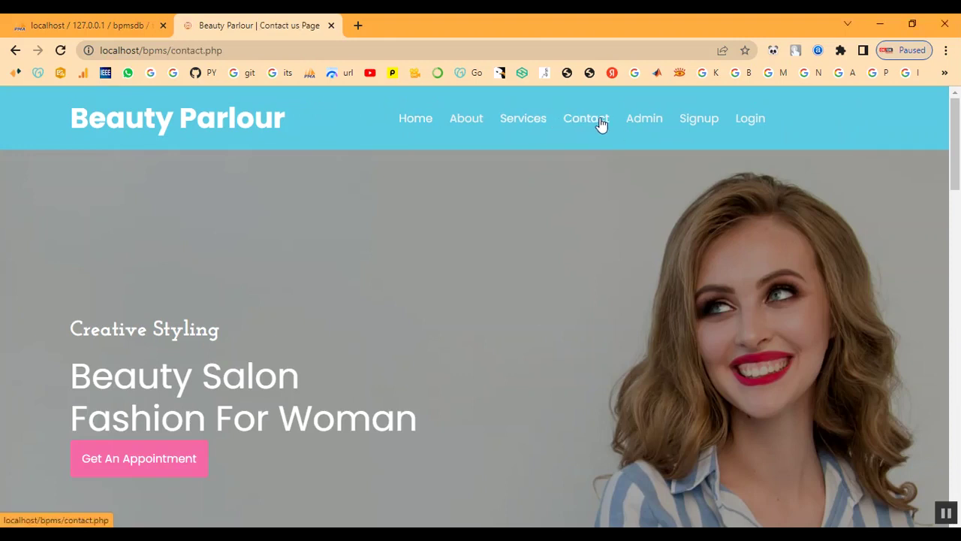
scroll(602, 272, down, 2)
click(582, 291)
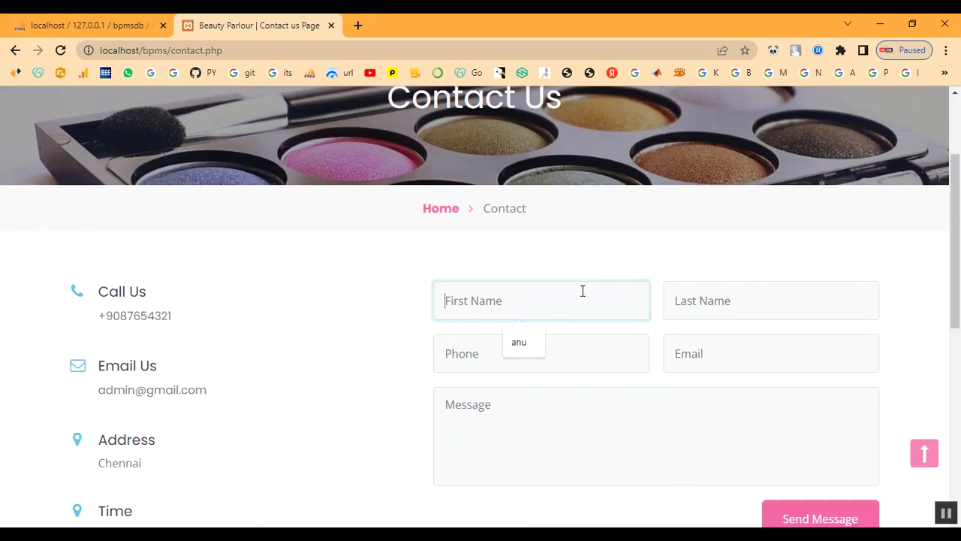
text(abi)
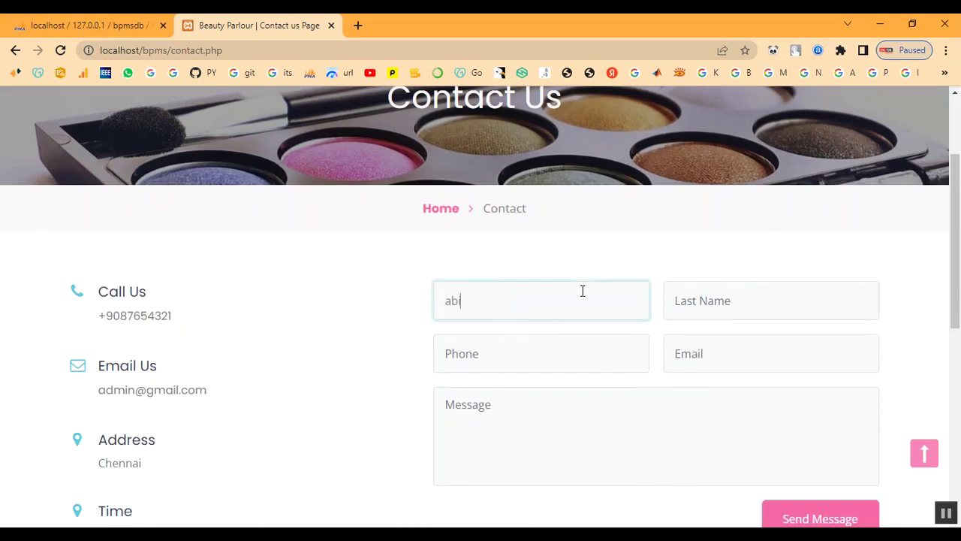
key(Tab)
text(ab)
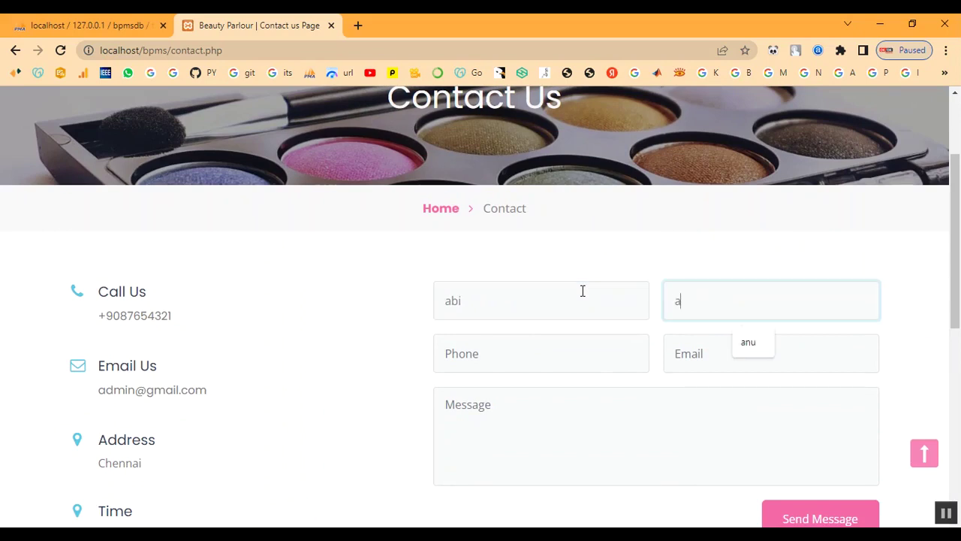
key(Tab)
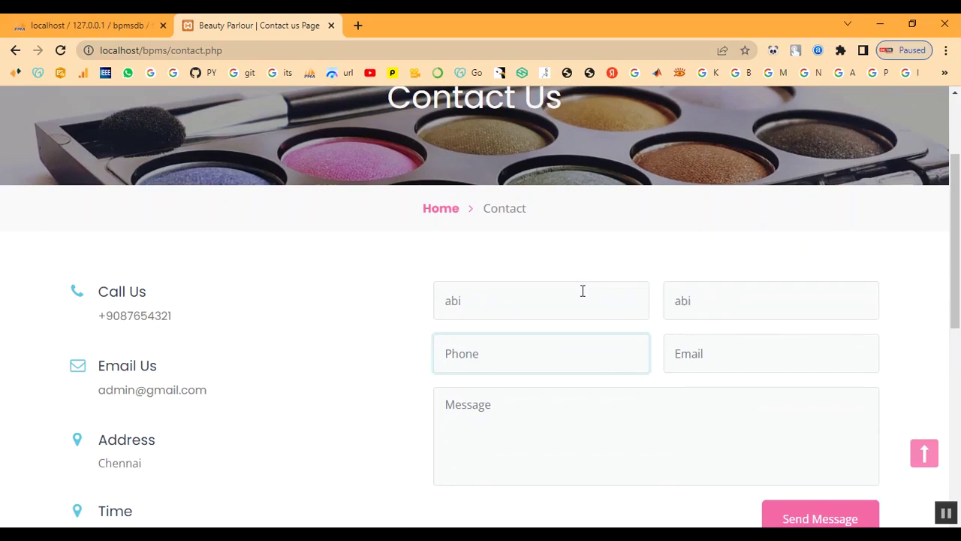
text(7)
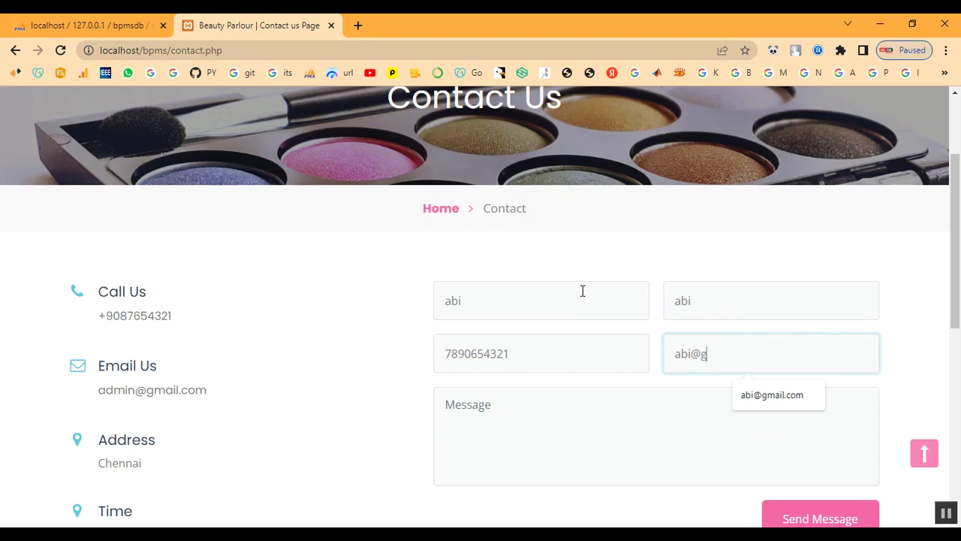
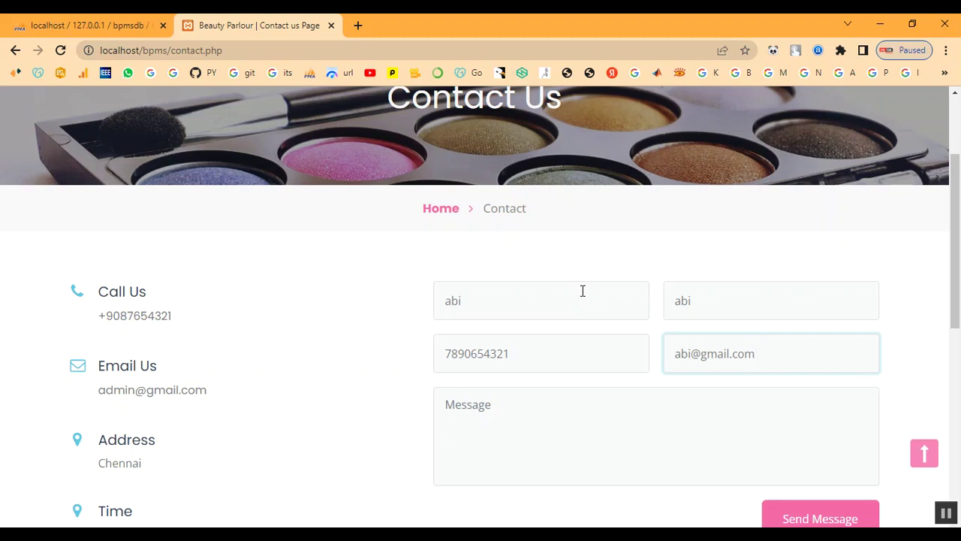
Write the message 'Booking for Bridal', send it and dismiss the confirmation.
click(583, 457)
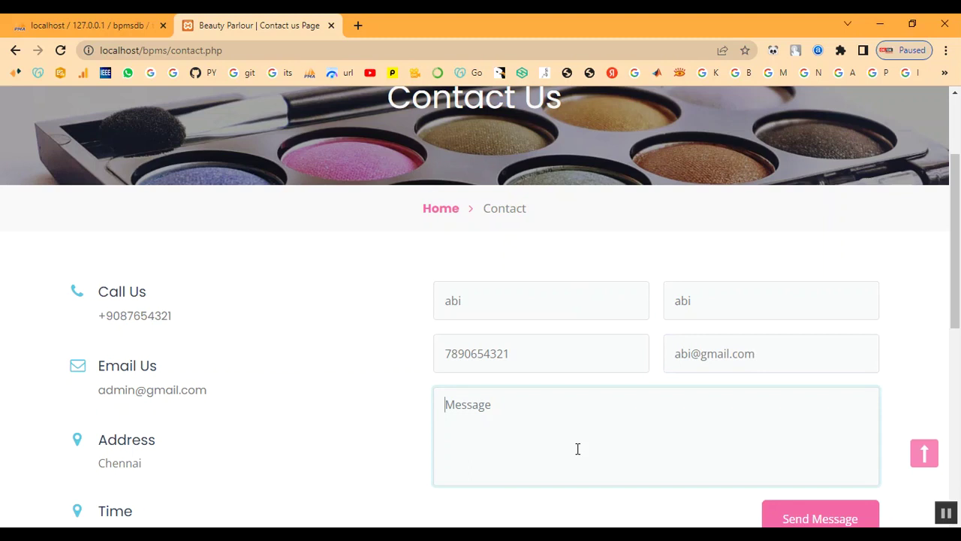
text(Booking for Bridal)
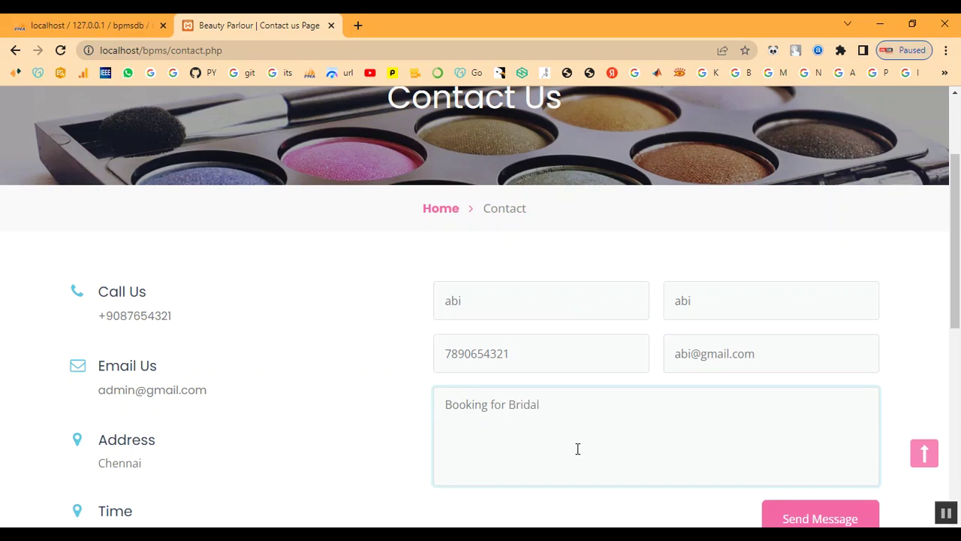
scroll(811, 423, down, 2)
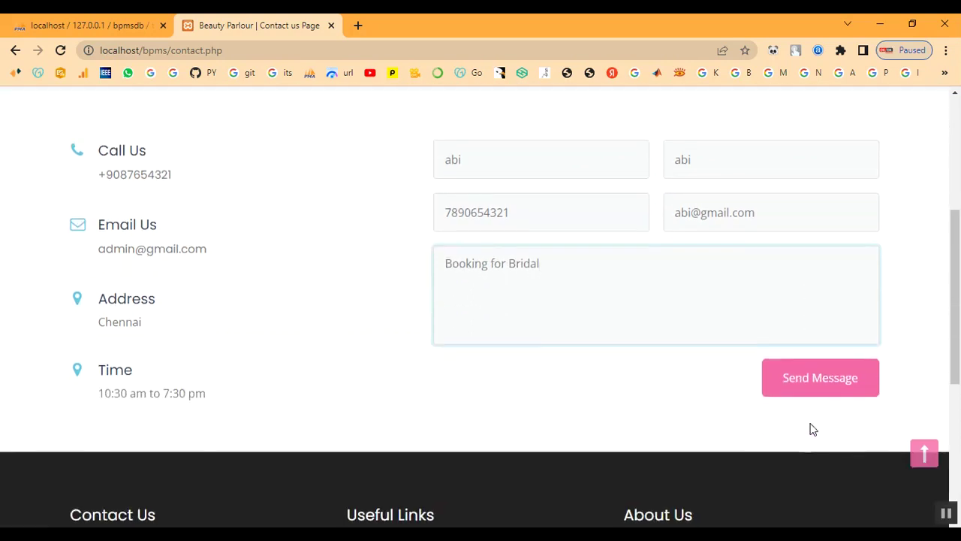
click(816, 380)
drag(362, 105, 603, 128)
click(603, 129)
Sign in on the admin page with the admin username and password.
click(640, 124)
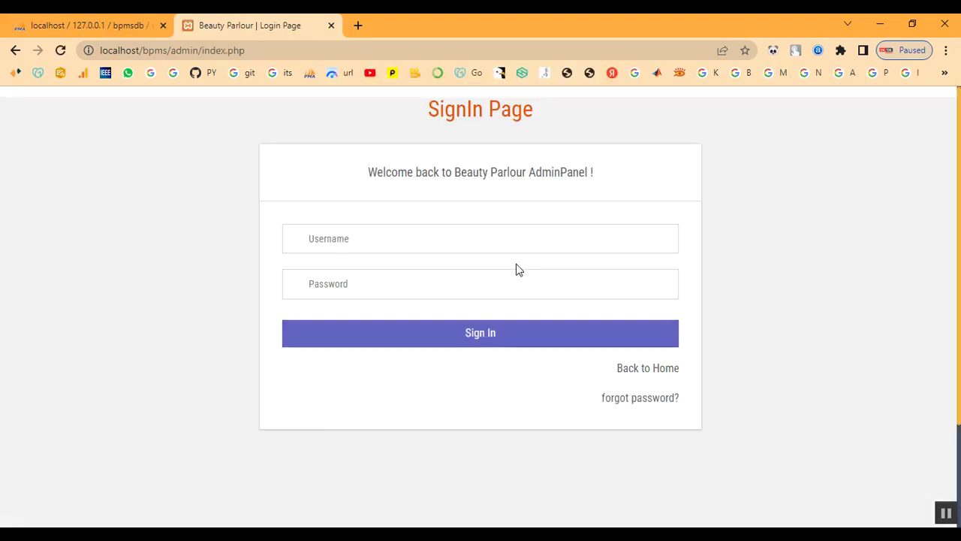
click(391, 243)
text(a)
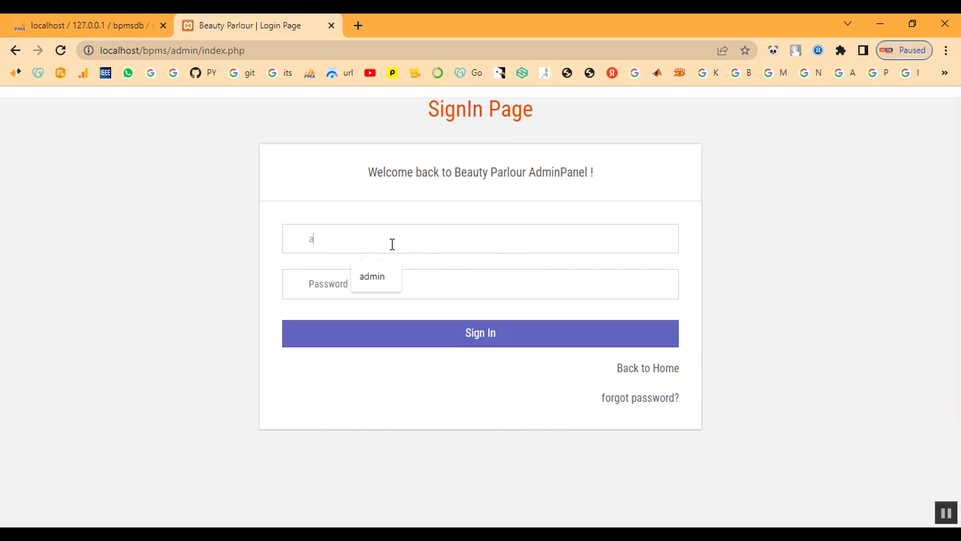
text(dmin)
key(Tab)
text(Te)
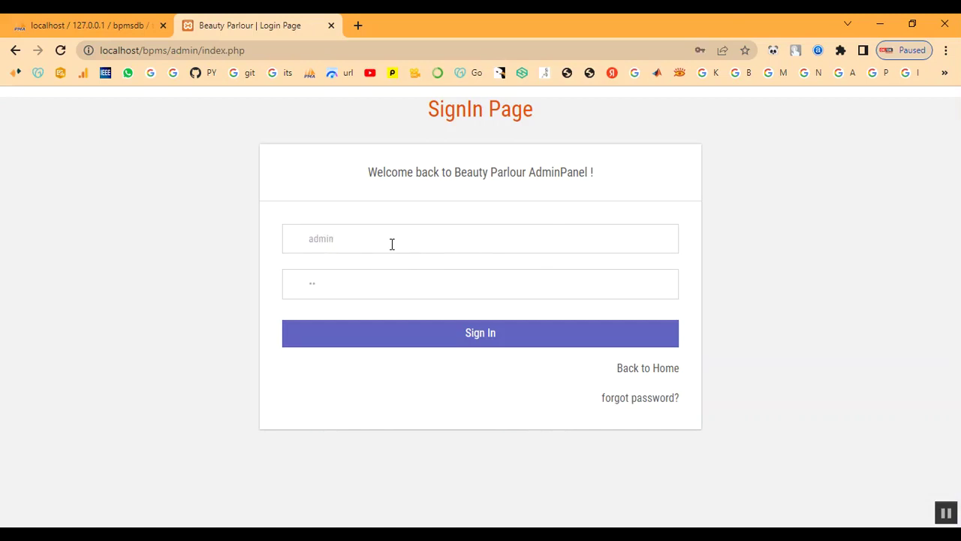
click(393, 344)
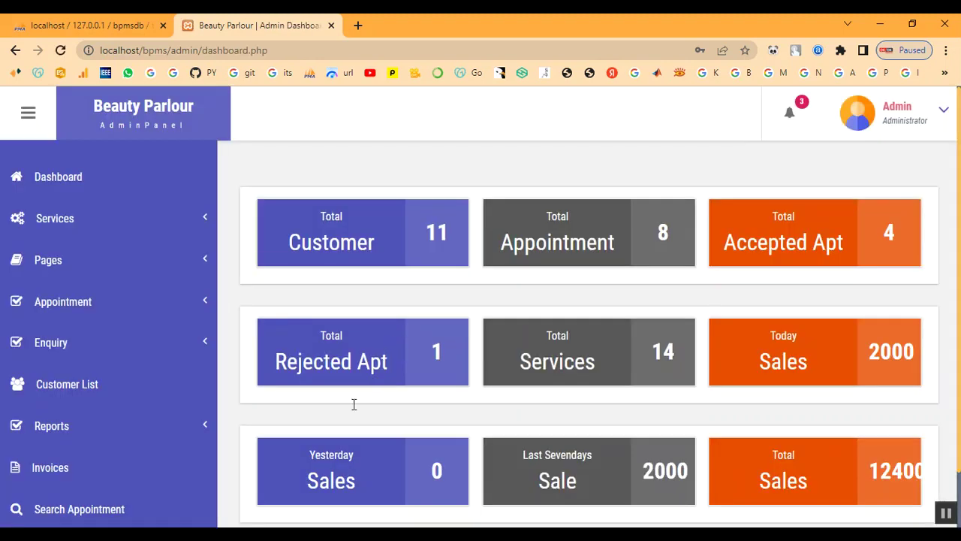
click(87, 427)
Open the Booking for Bridal enquiry from the Unread Enquiry list.
click(69, 353)
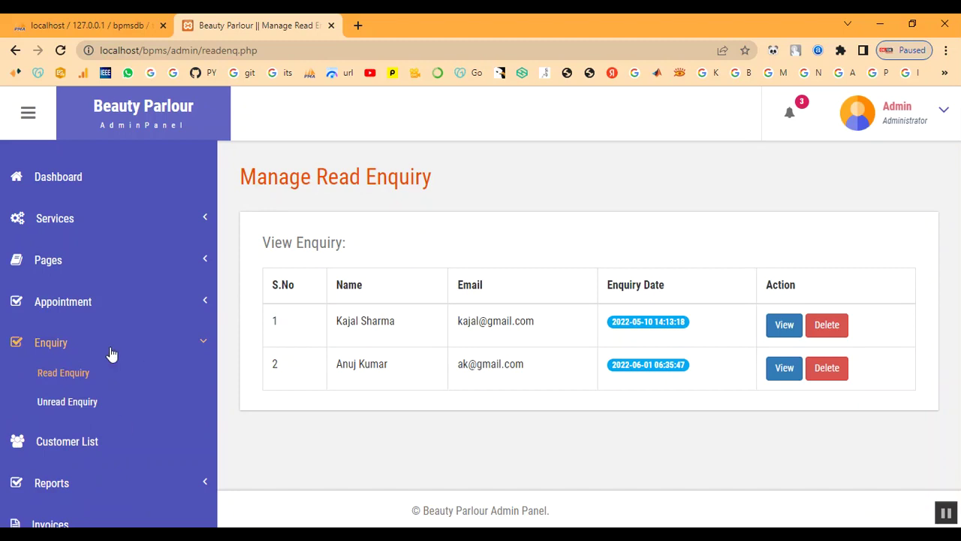
click(52, 406)
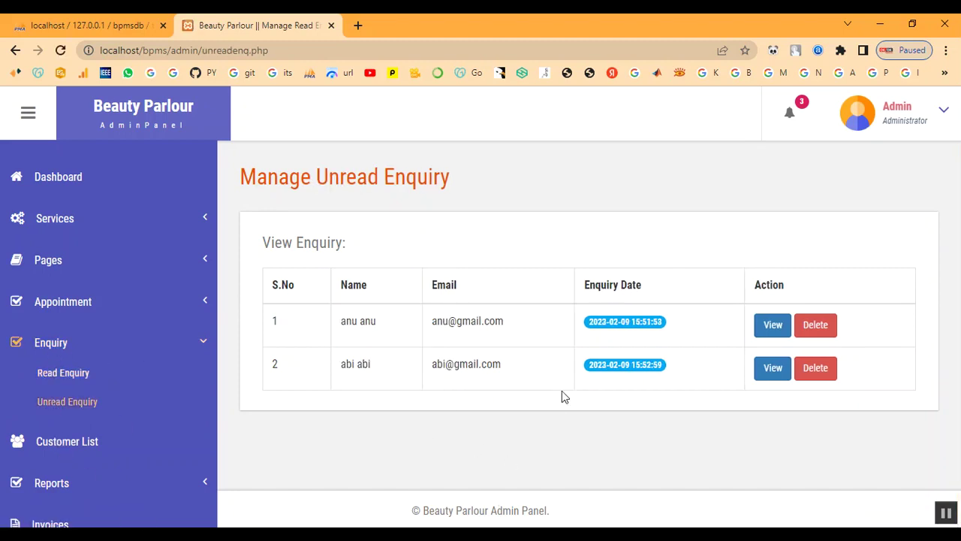
drag(402, 363, 549, 367)
click(668, 420)
click(775, 372)
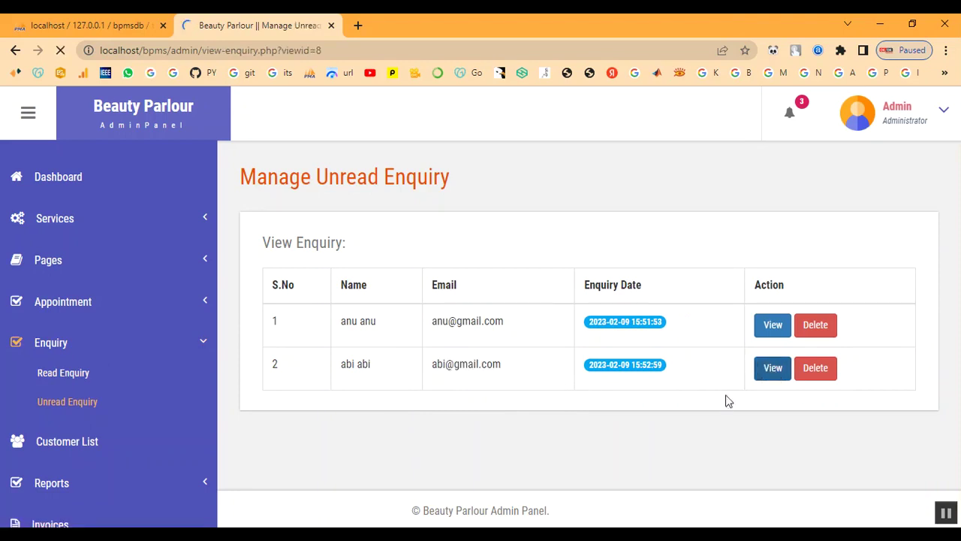
scroll(625, 375, down, 1)
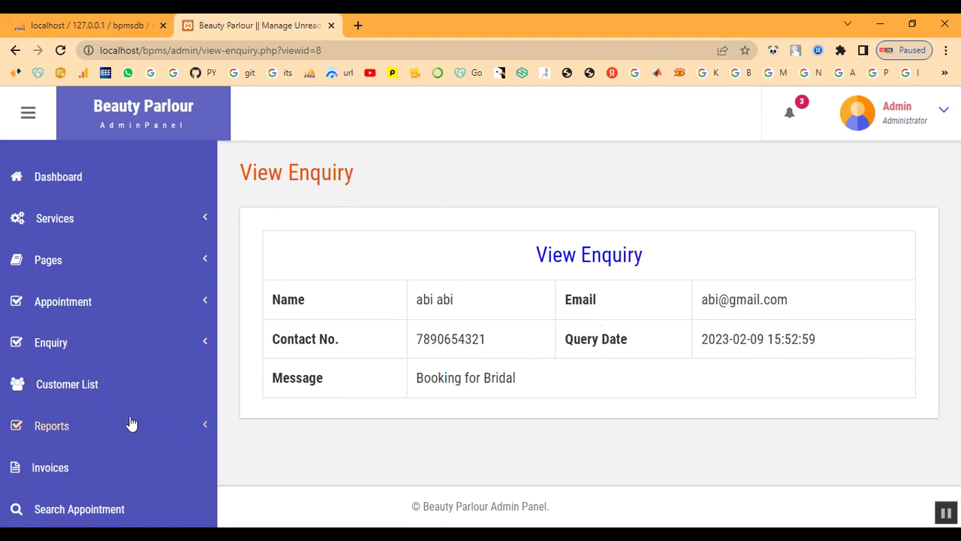
Confirm the bridal enquiry now appears under Read Enquiry.
click(52, 344)
click(58, 376)
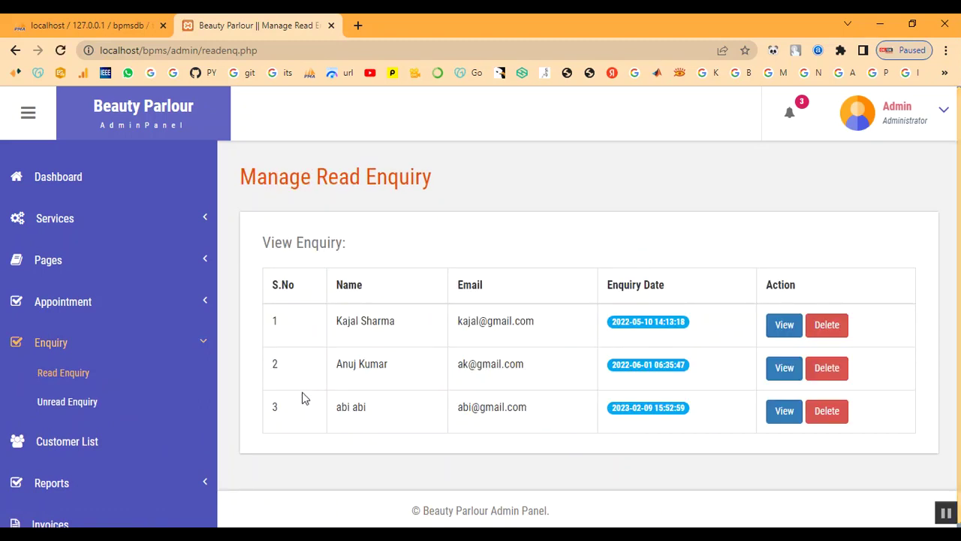
drag(331, 407, 368, 407)
click(475, 421)
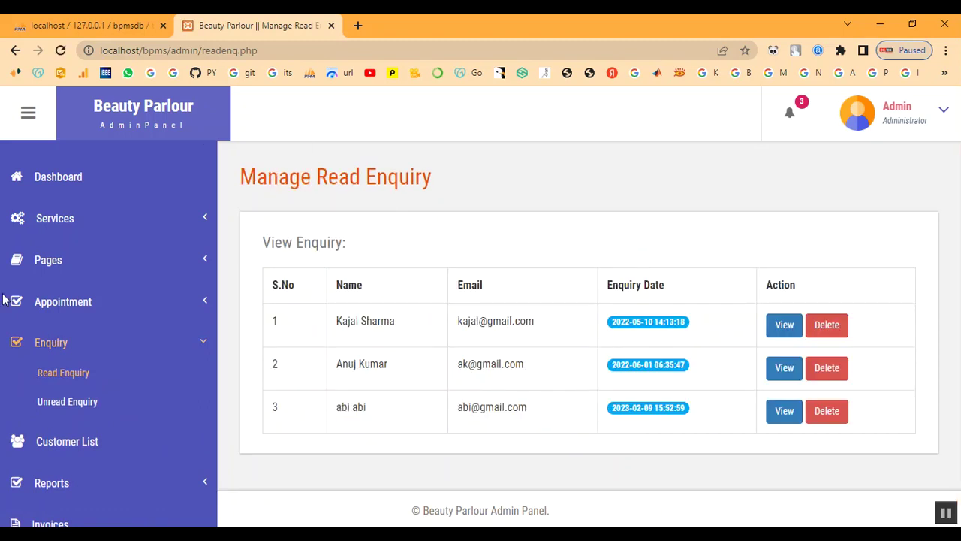
click(48, 346)
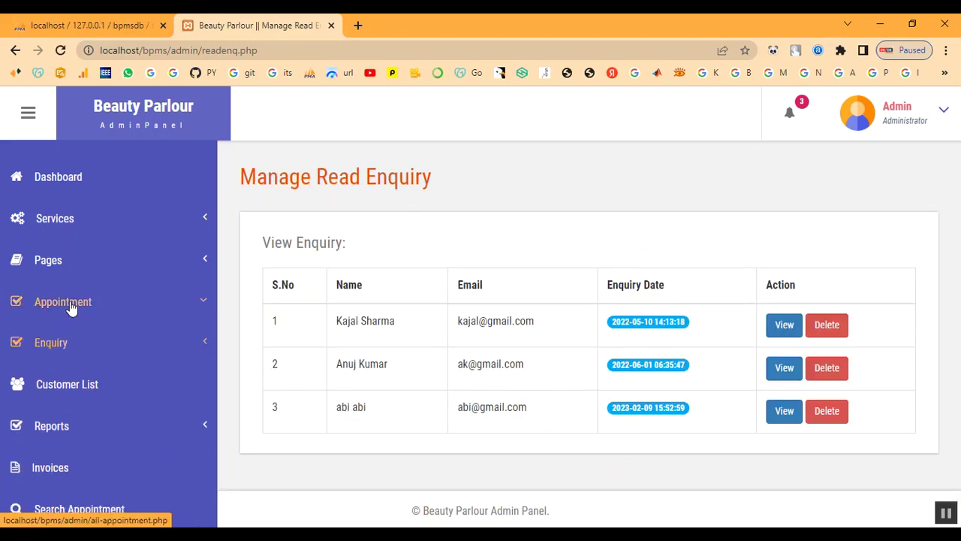
Browse the four Selected bookings under Accepted Appointment, then return to the dashboard.
click(45, 302)
click(72, 389)
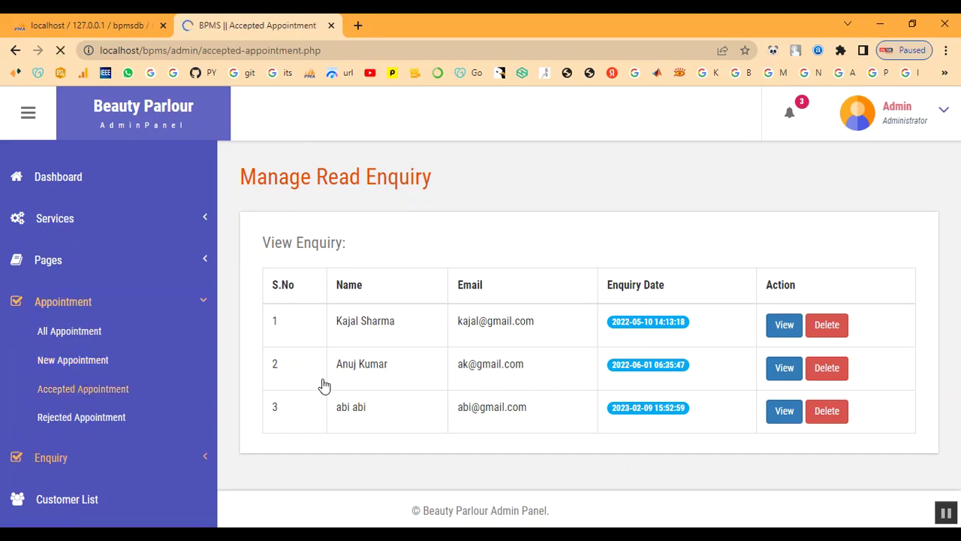
scroll(579, 419, down, 3)
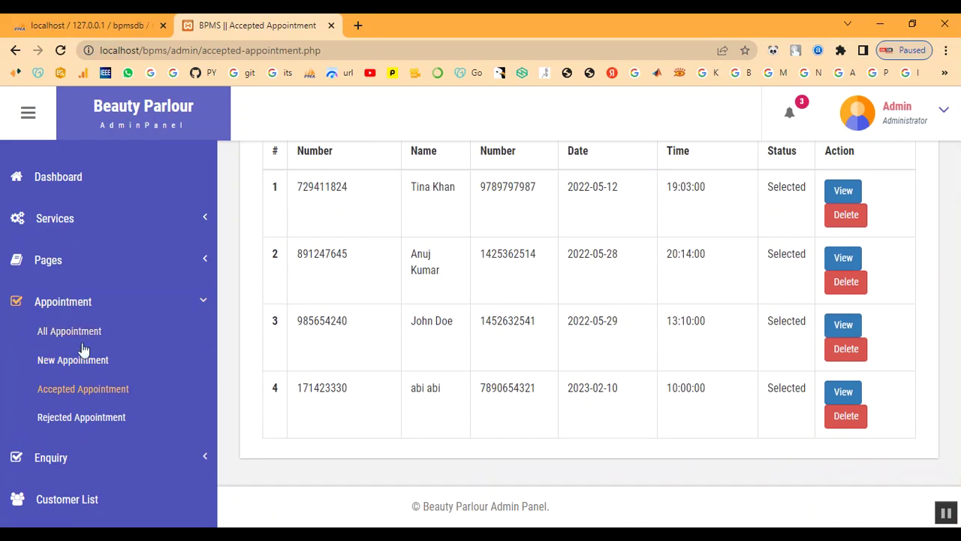
click(57, 298)
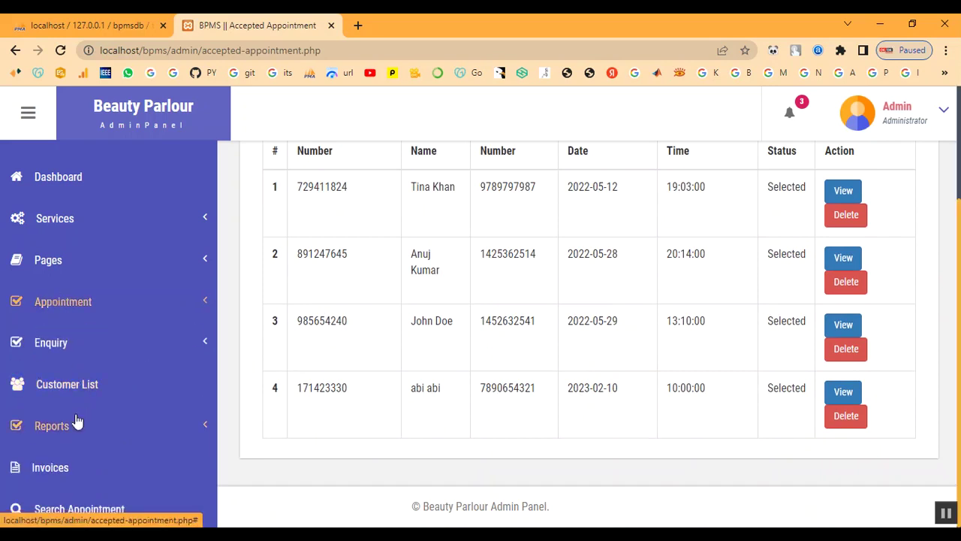
click(56, 182)
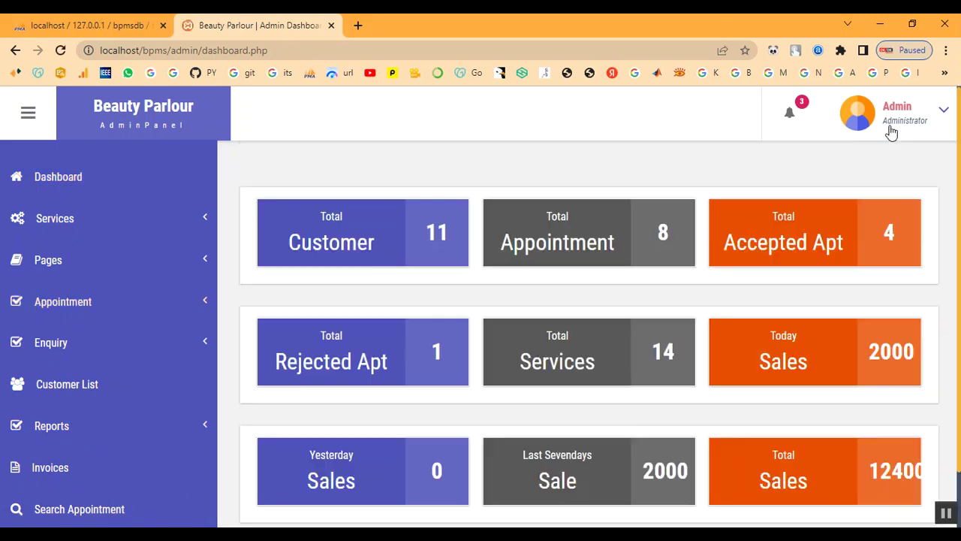
Log out from the Admin profile menu and go back to the Beauty Salon home page.
click(891, 132)
click(875, 208)
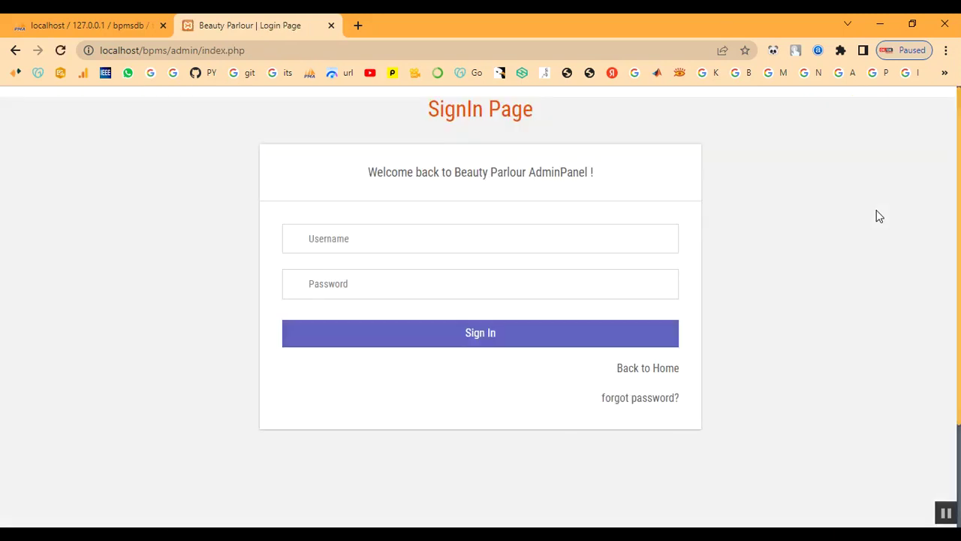
click(654, 383)
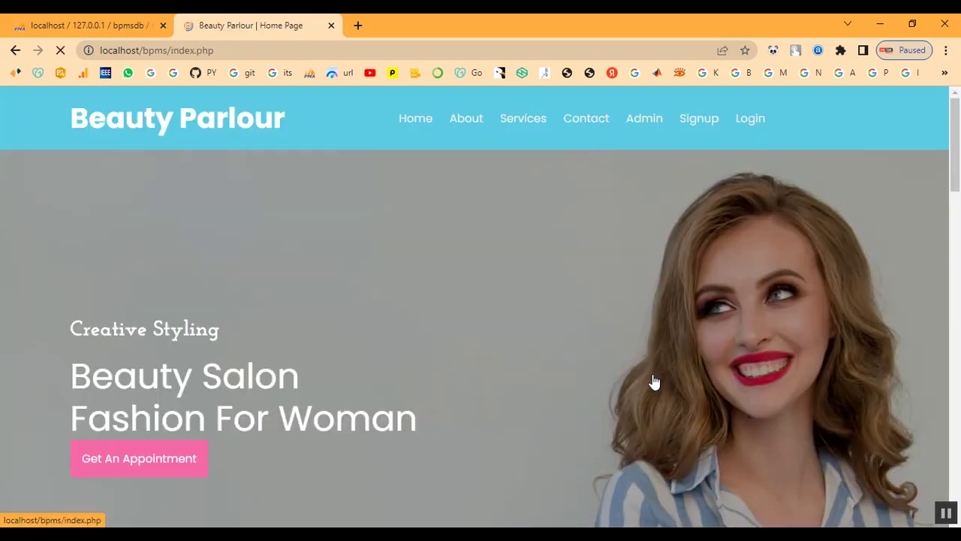